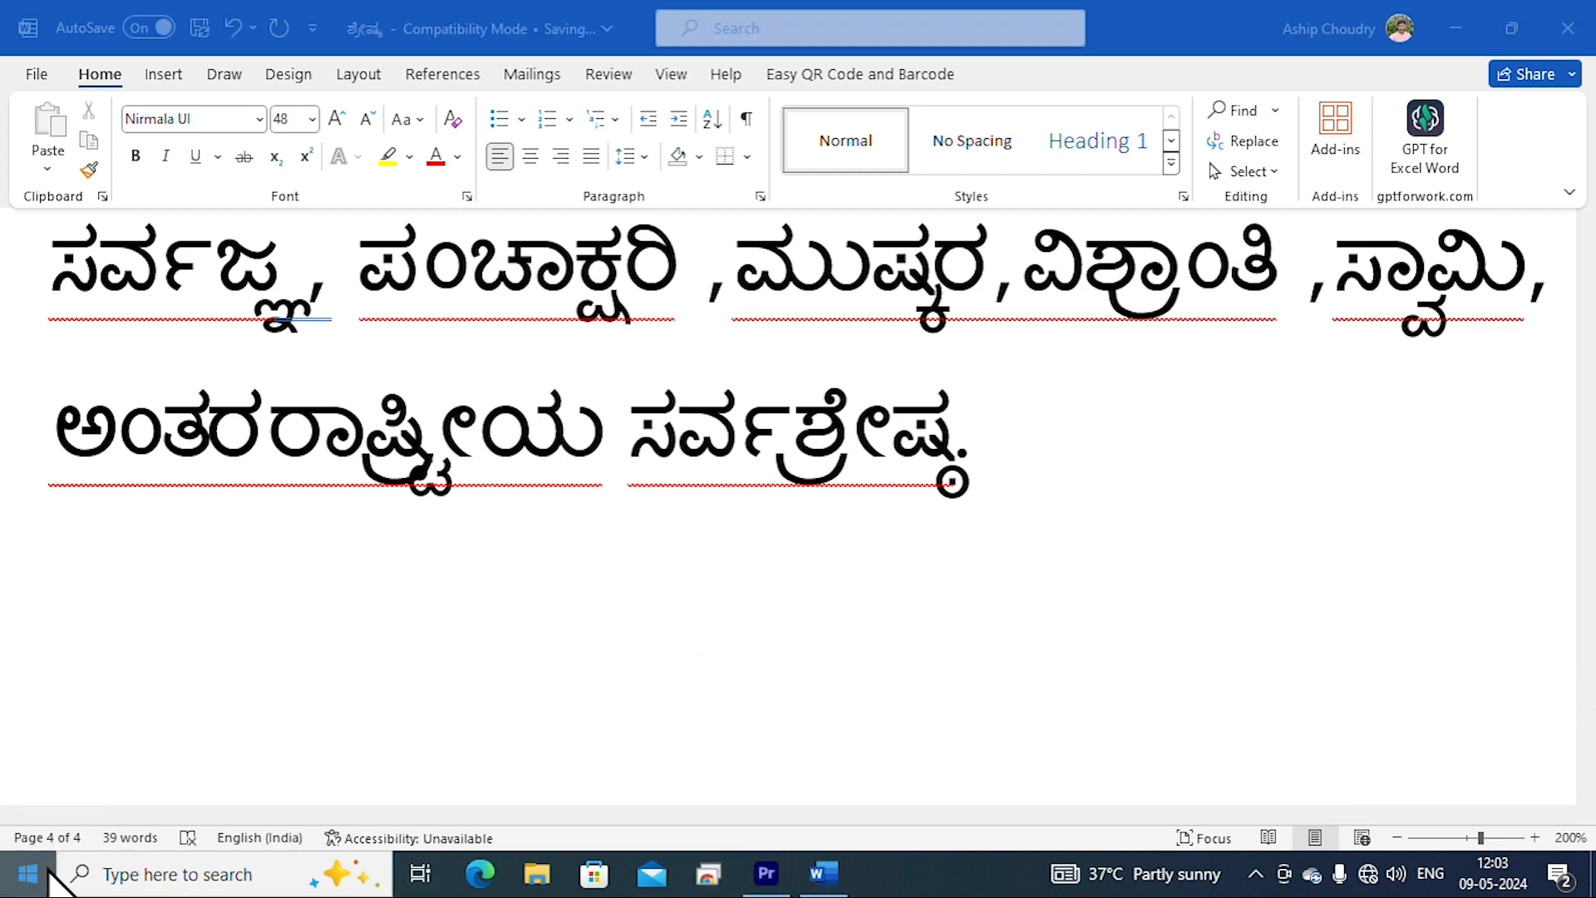
Launch Multilingual Nudi 6.5 from the Multi Nudi 6.5 program folder.
{"action": "left_click", "coordinate": [11, 886]}
{"action": "scroll", "coordinate": [169, 707], "scroll_direction": "down", "scroll_amount": 5}
{"action": "scroll", "coordinate": [161, 691], "scroll_direction": "down", "scroll_amount": 5}
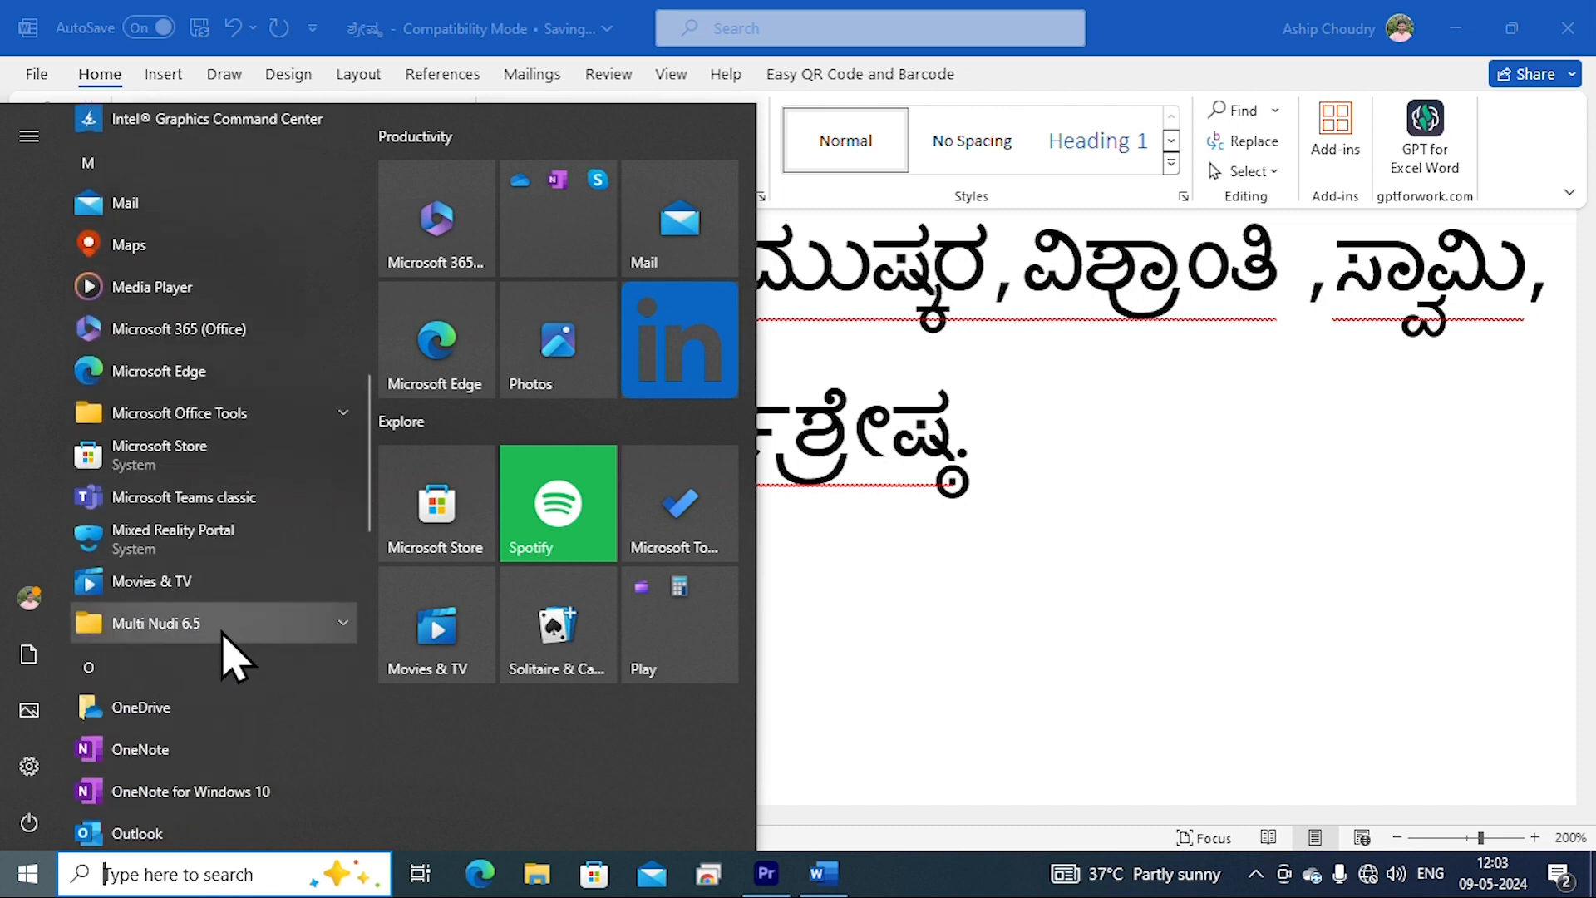
{"action": "left_click", "coordinate": [222, 630]}
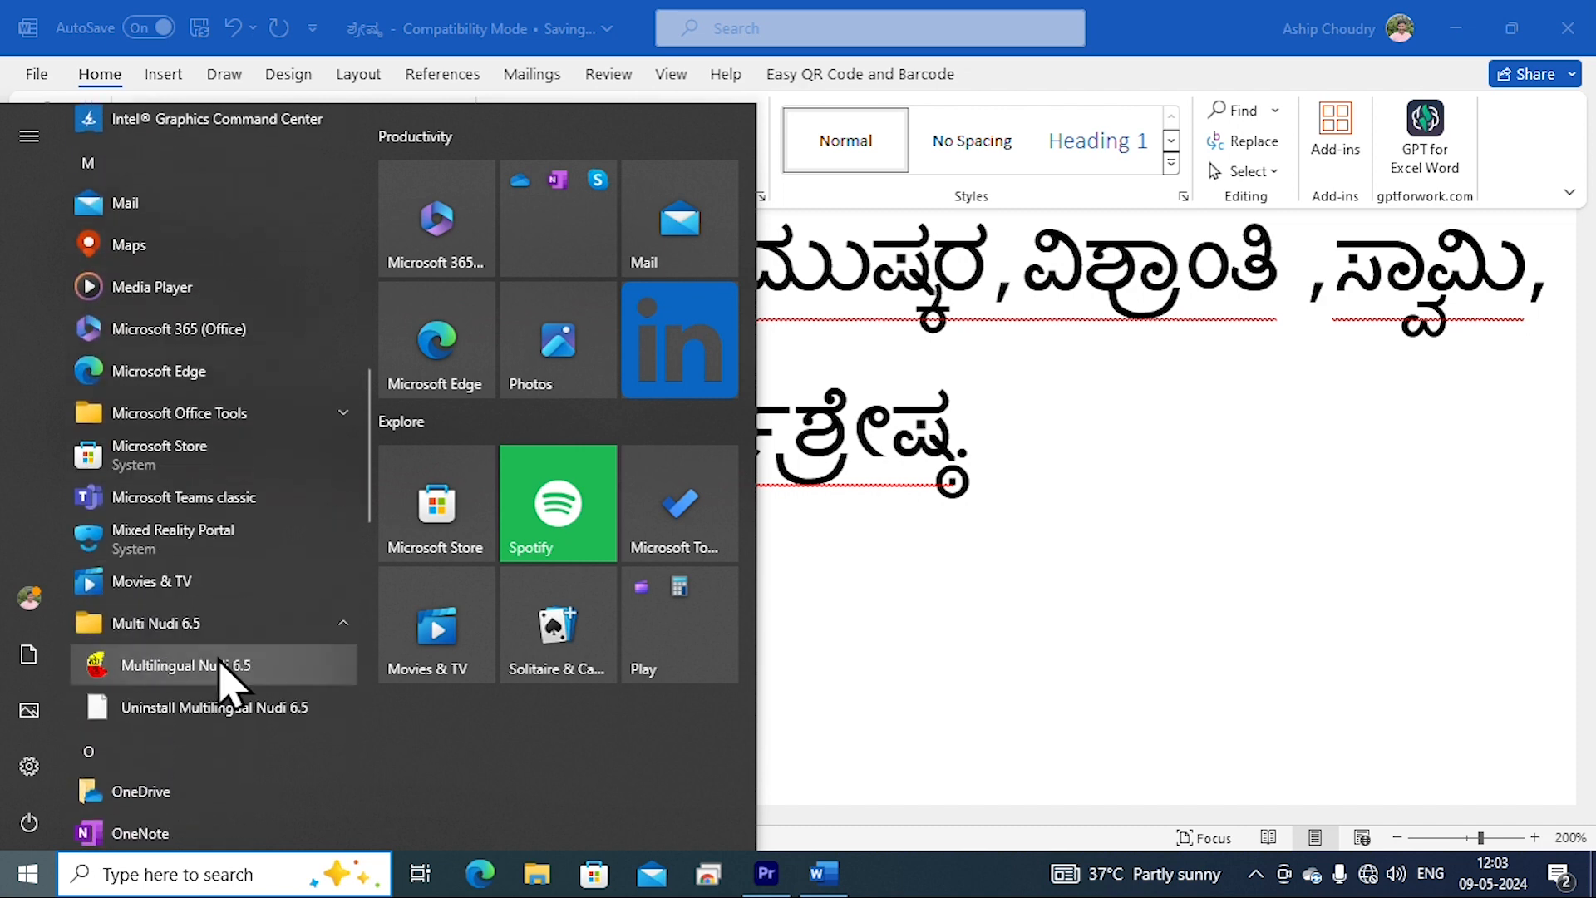
{"action": "left_click", "coordinate": [222, 670]}
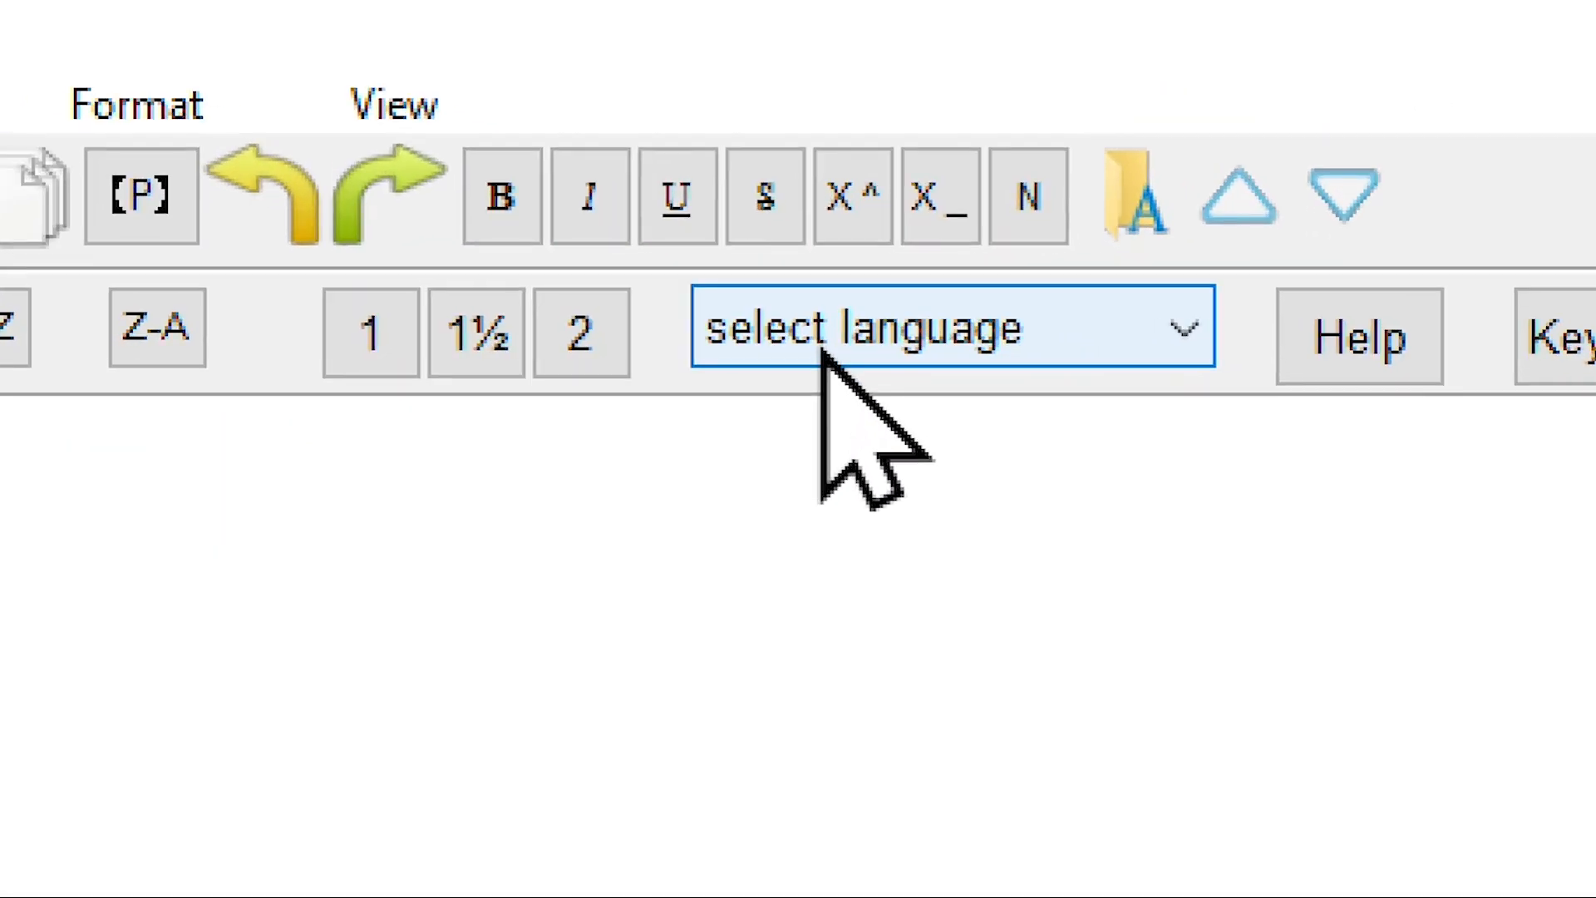
Set the Nudi editor's language to Kannada and minimise its window to return to the Word document.
{"action": "left_click", "coordinate": [832, 341]}
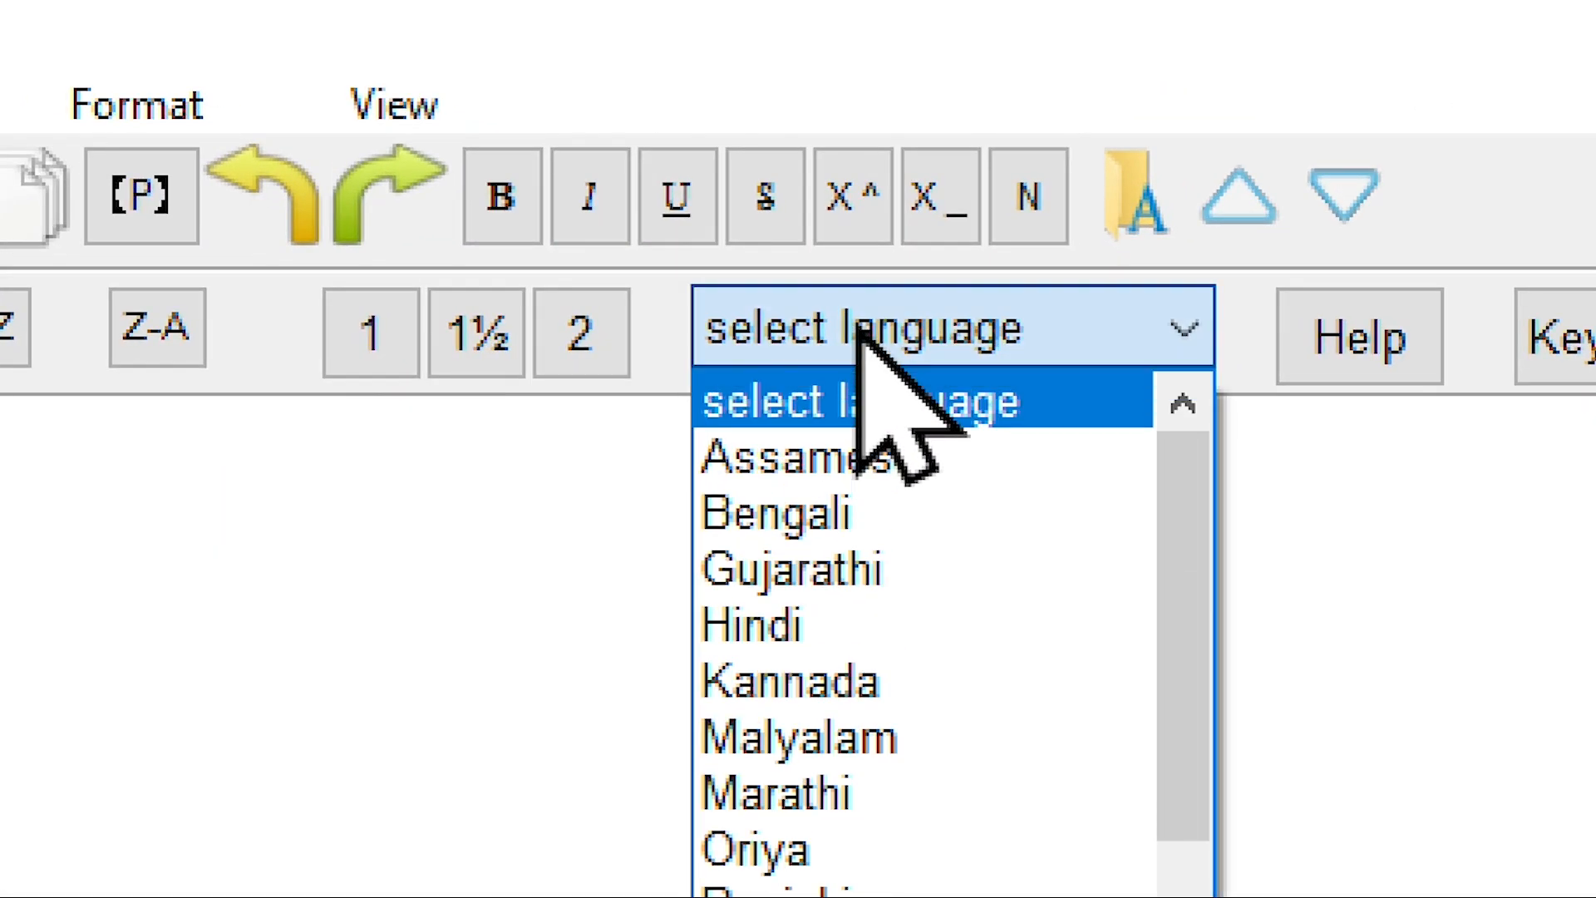
{"action": "left_click", "coordinate": [819, 696]}
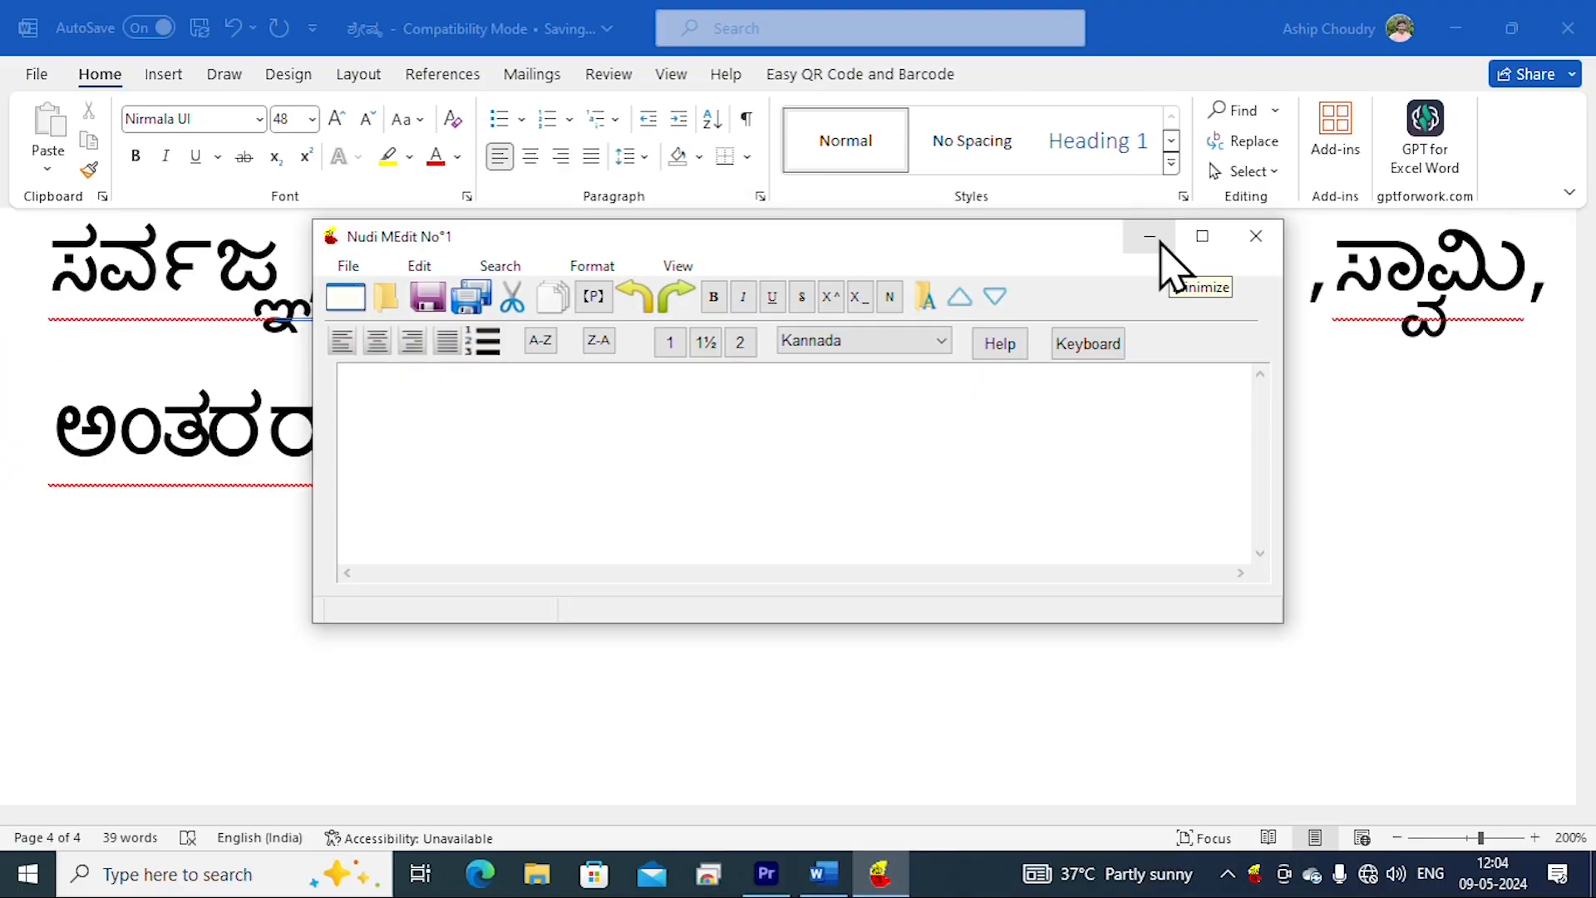
{"action": "left_click", "coordinate": [1068, 231]}
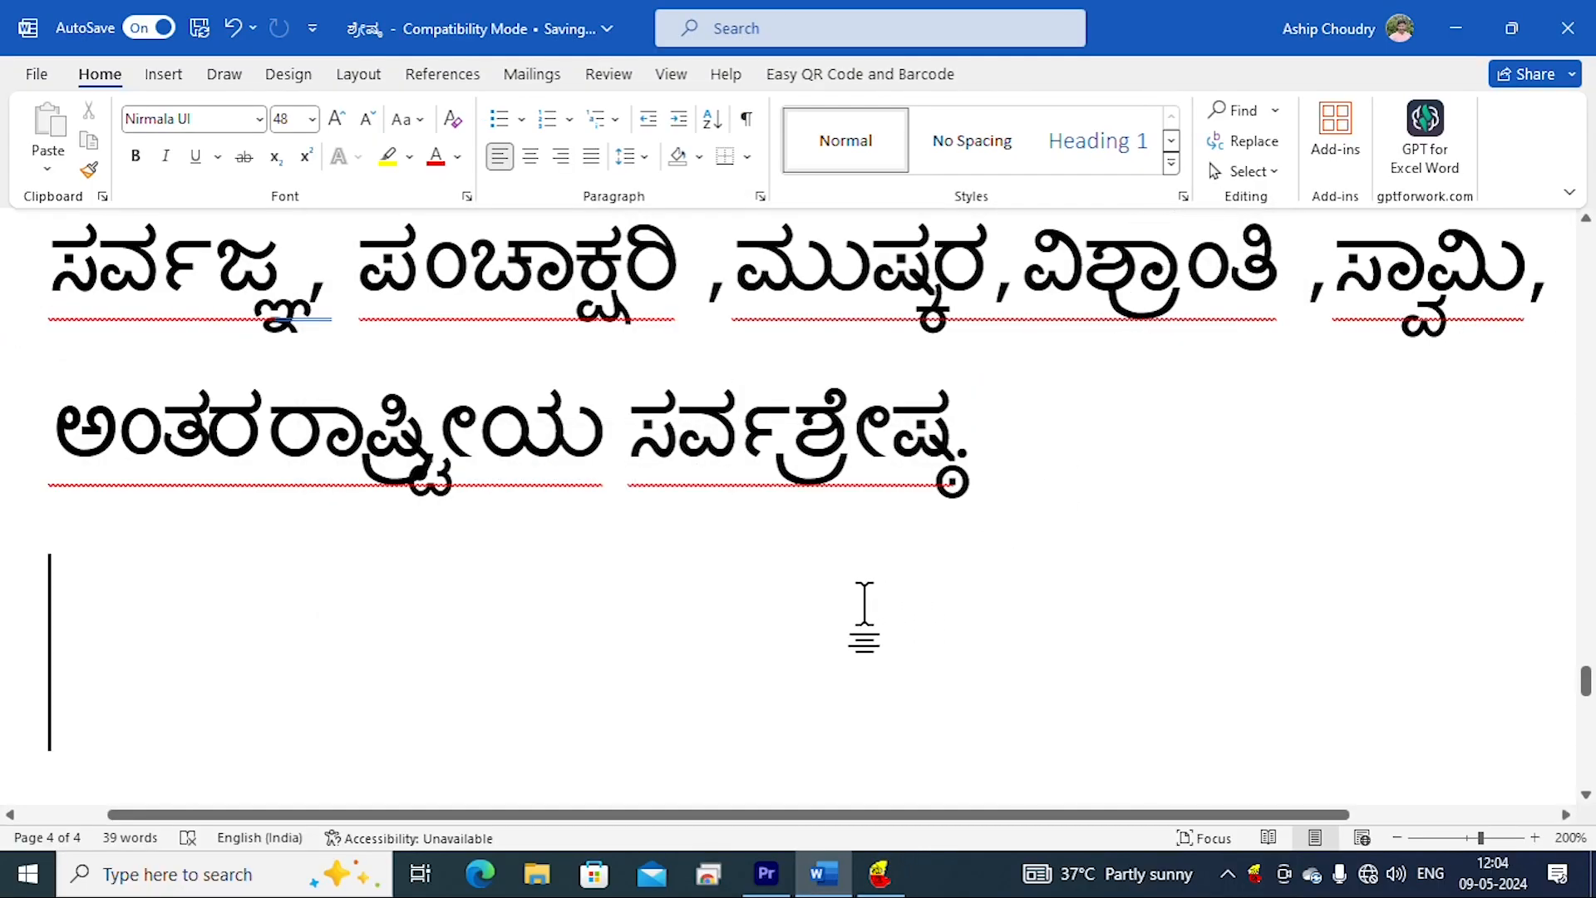
Write the word ಸರ್ವಜ್ಞ on the empty line below the existing Kannada text.
{"action": "scroll", "coordinate": [339, 610], "scroll_direction": "down", "scroll_amount": 1}
{"action": "scroll", "coordinate": [339, 610], "scroll_direction": "up", "scroll_amount": 1}
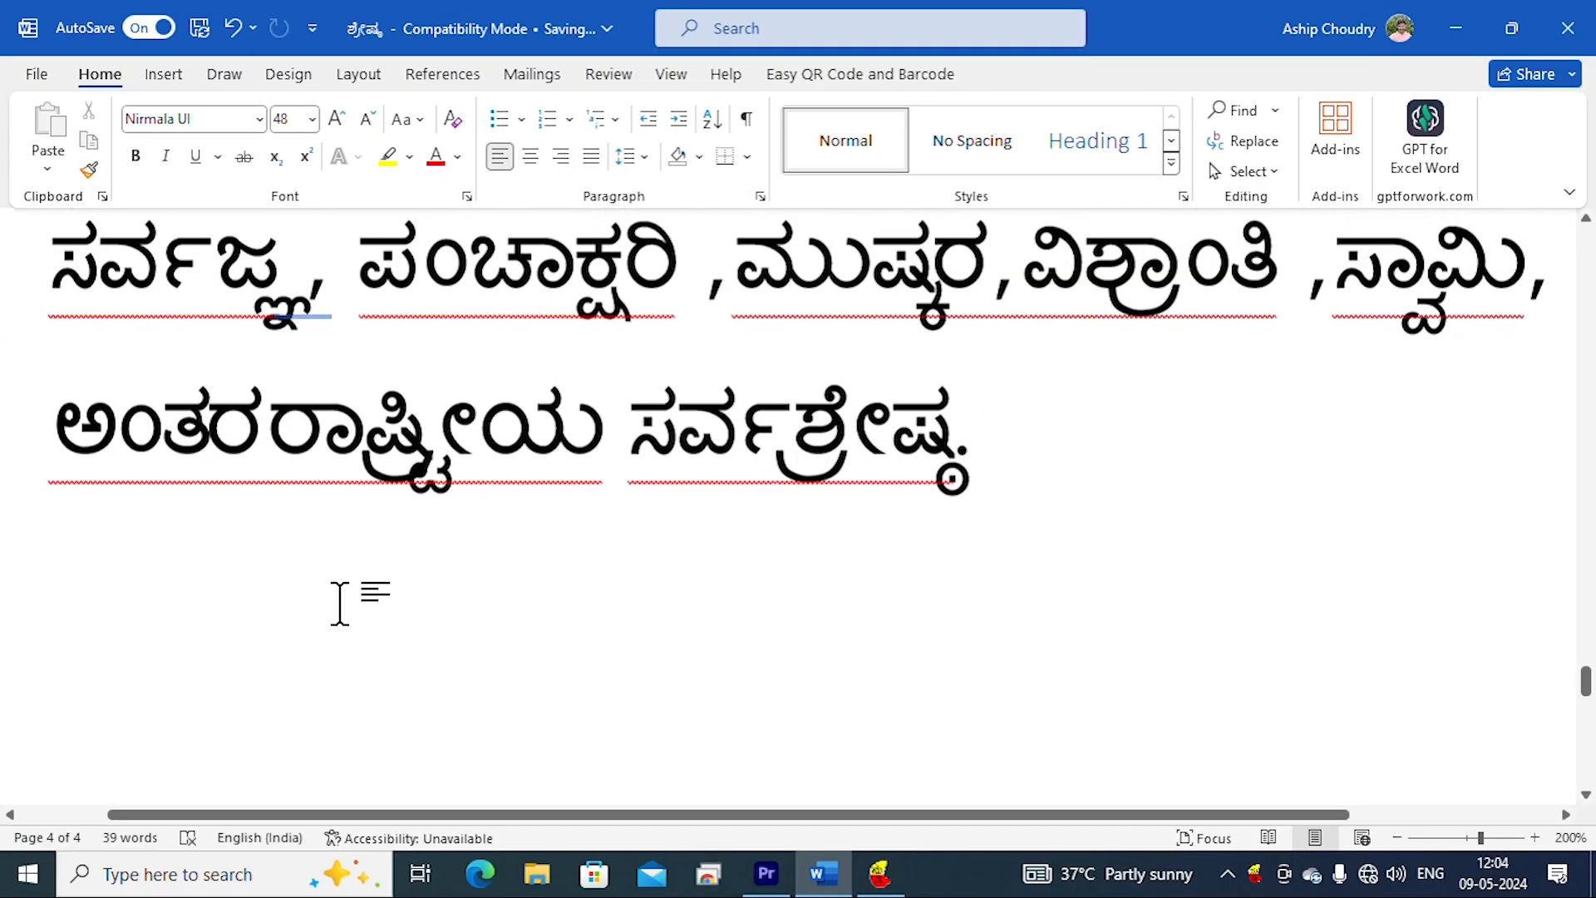
{"action": "scroll", "coordinate": [340, 607], "scroll_direction": "down", "scroll_amount": 1}
{"action": "scroll", "coordinate": [339, 606], "scroll_direction": "up", "scroll_amount": 1}
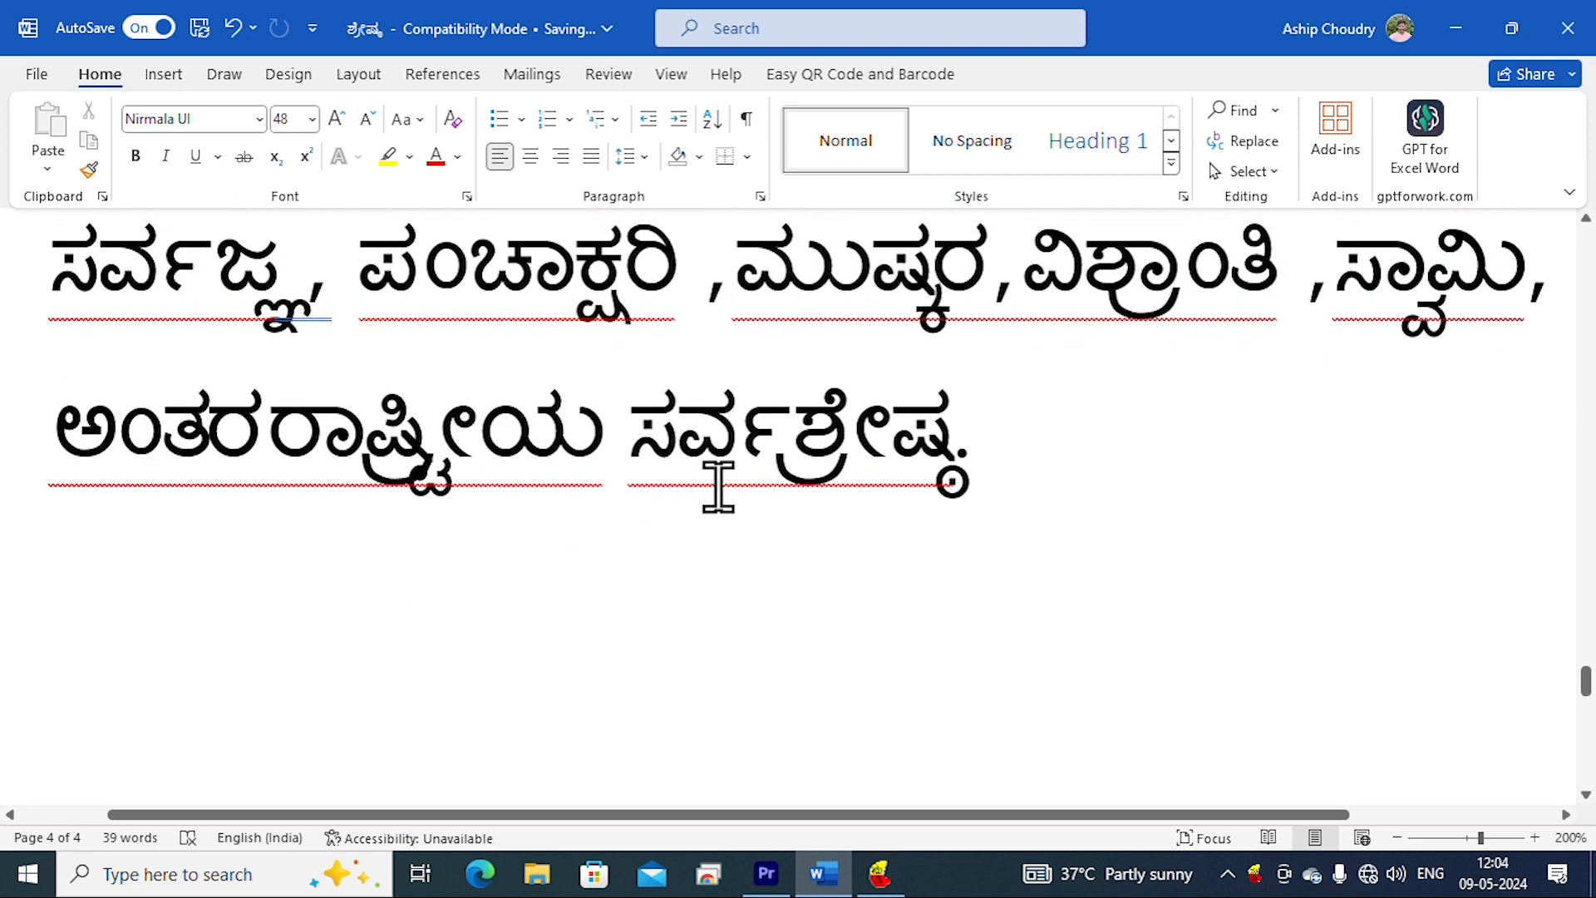
{"action": "scroll", "coordinate": [740, 491], "scroll_direction": "down", "scroll_amount": 2, "text": "ctrl"}
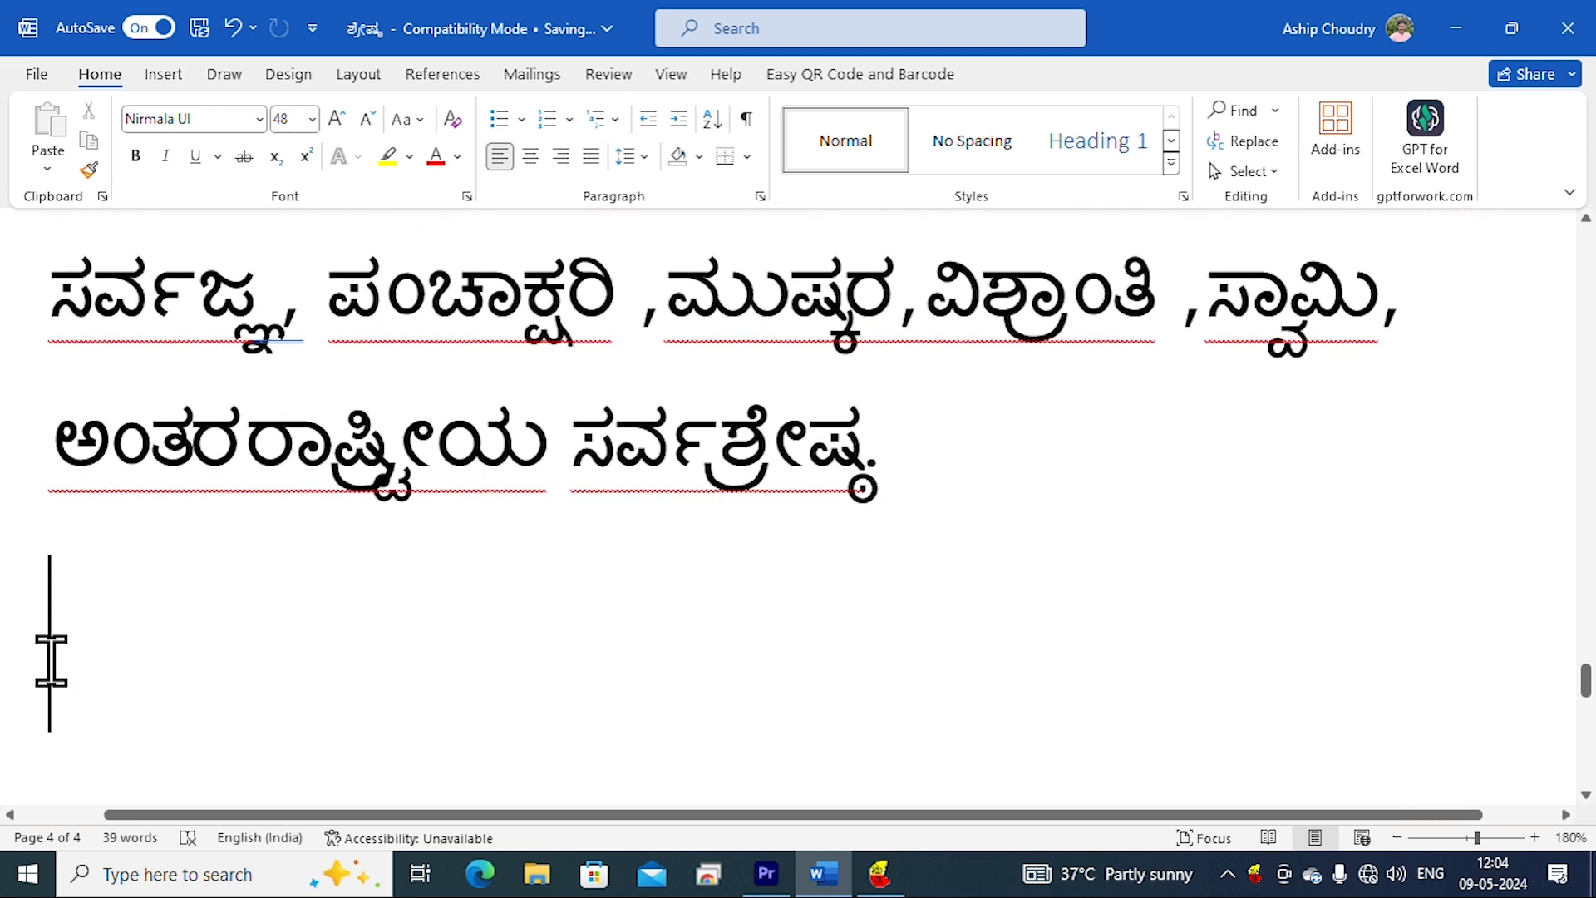
{"action": "type", "text": "ಸ"}
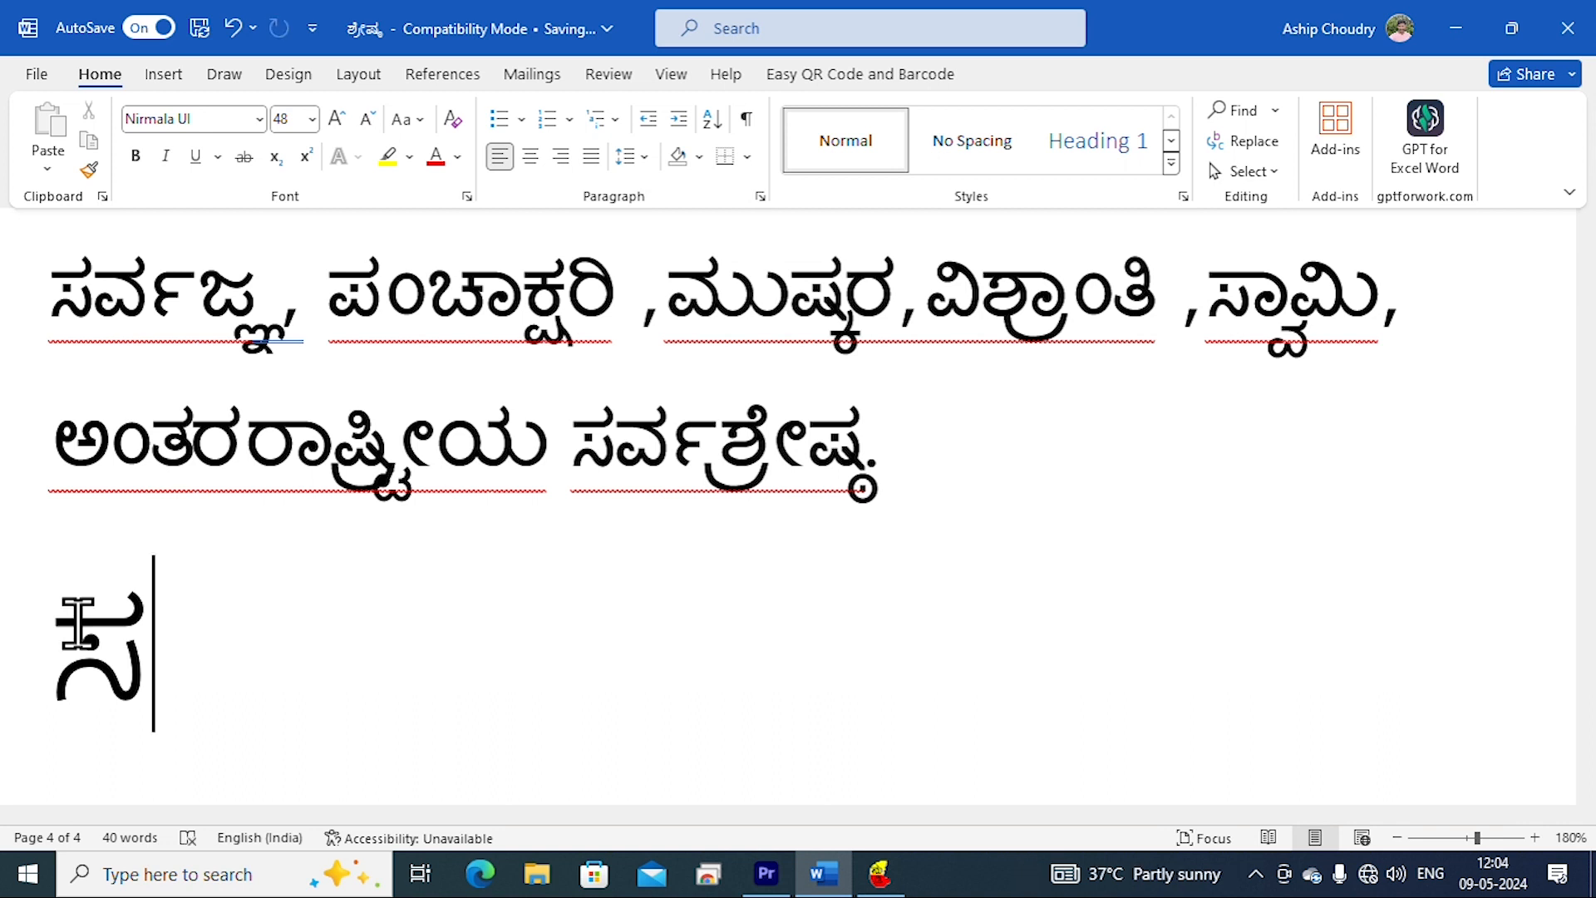
{"action": "type", "text": "ರ್ವ"}
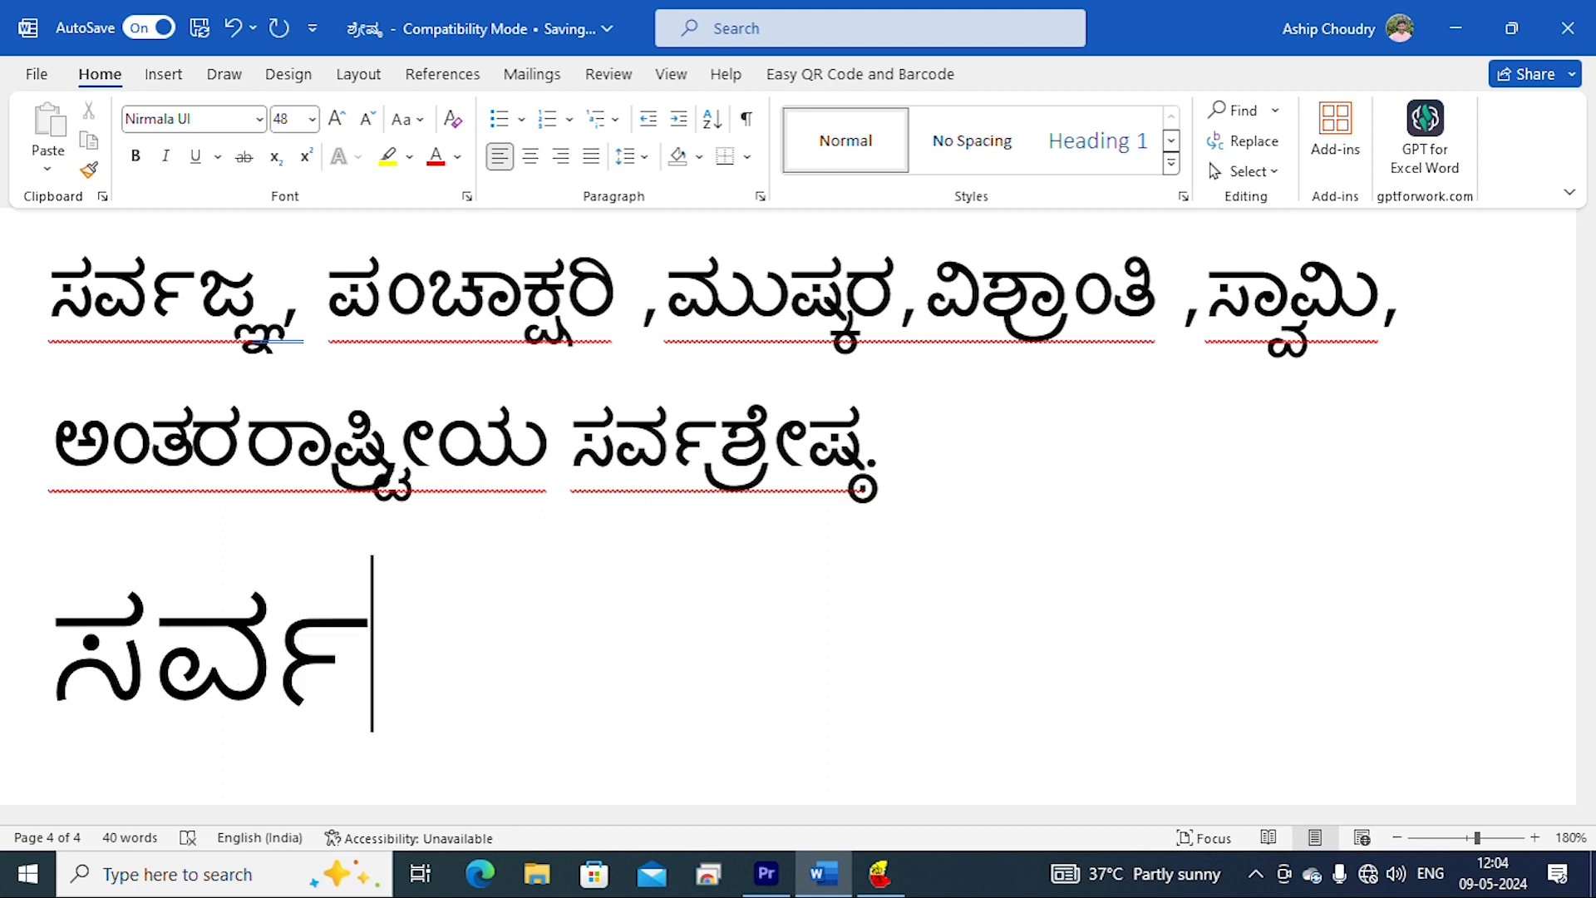
{"action": "type", "text": "ಜ್"}
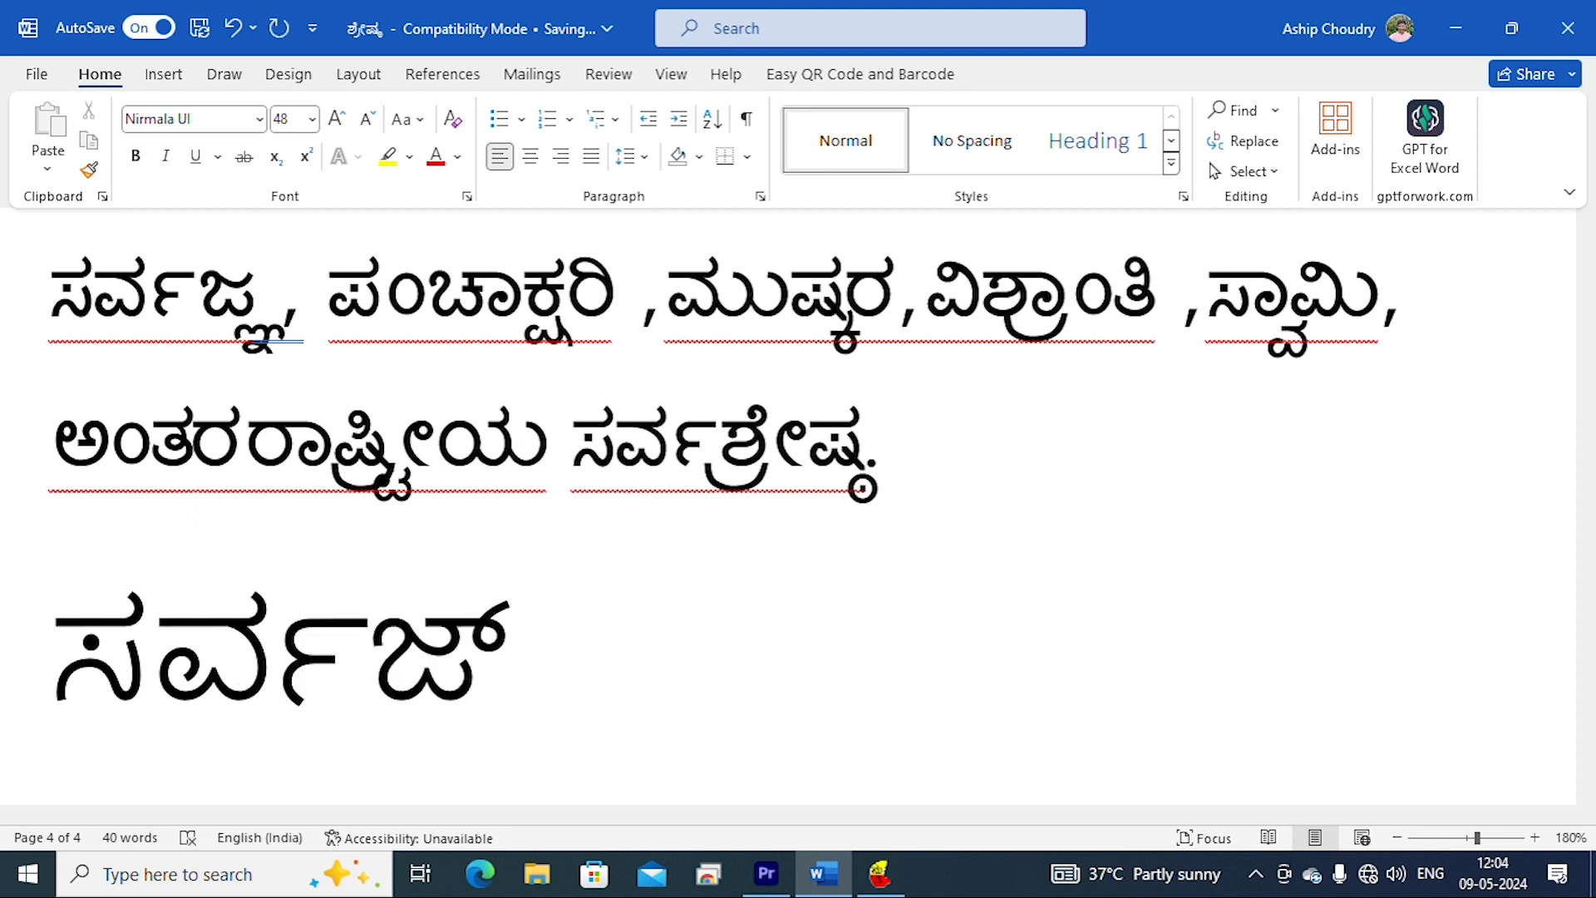
{"action": "type", "text": "ಞ"}
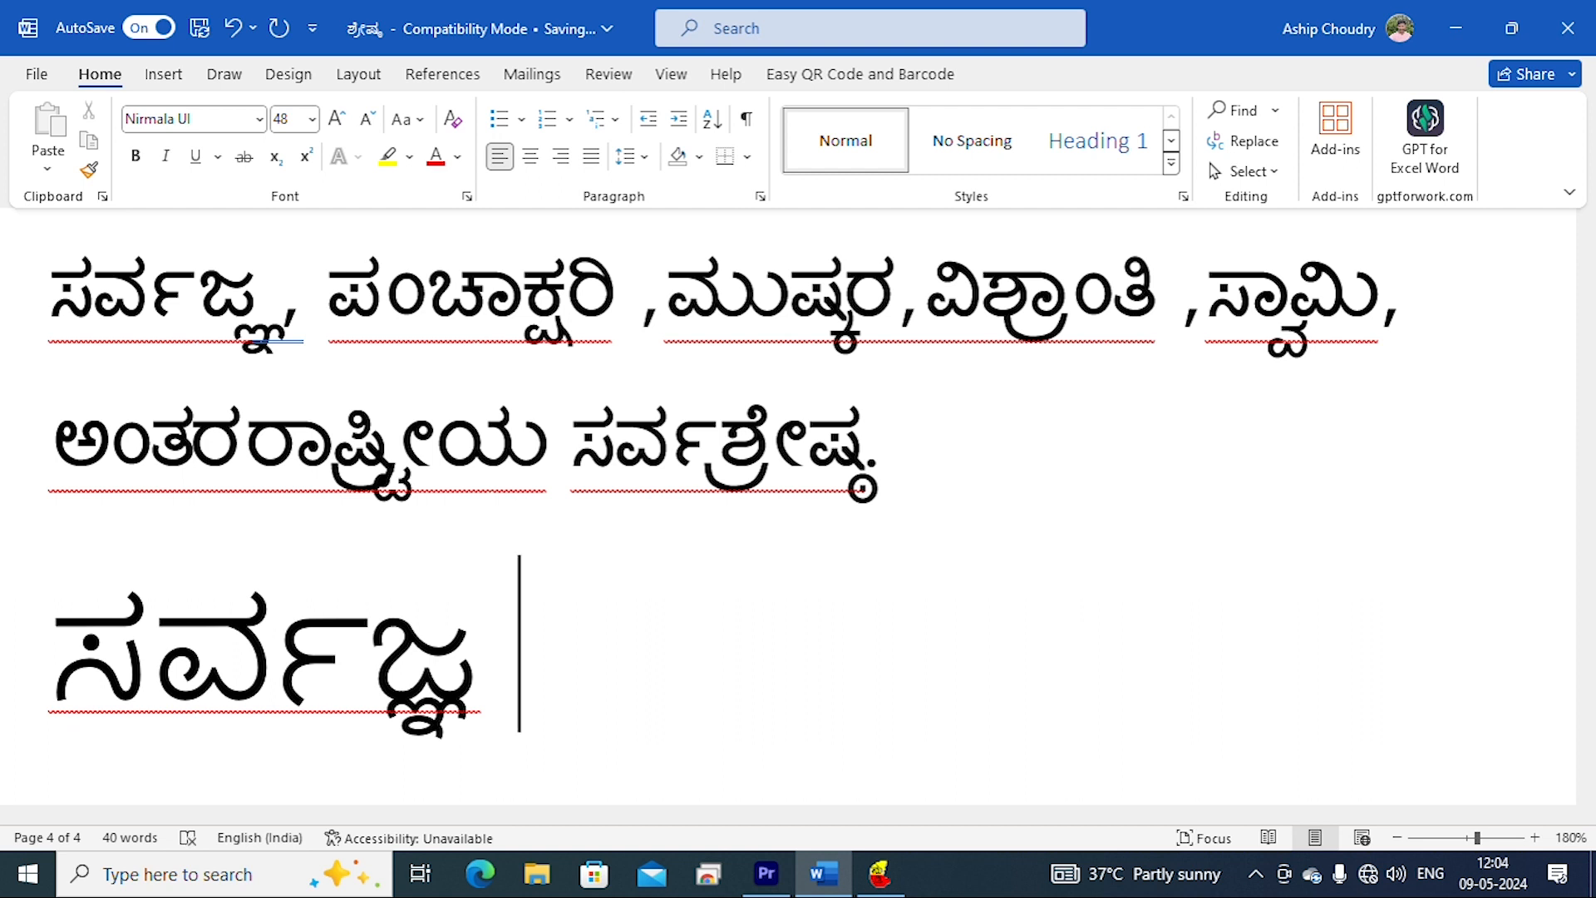
Write ಸರ್ವಜ್ಞ a second time on the same line, followed by the letters ಸರ್ವ.
{"action": "type", "text": "ಸರ"}
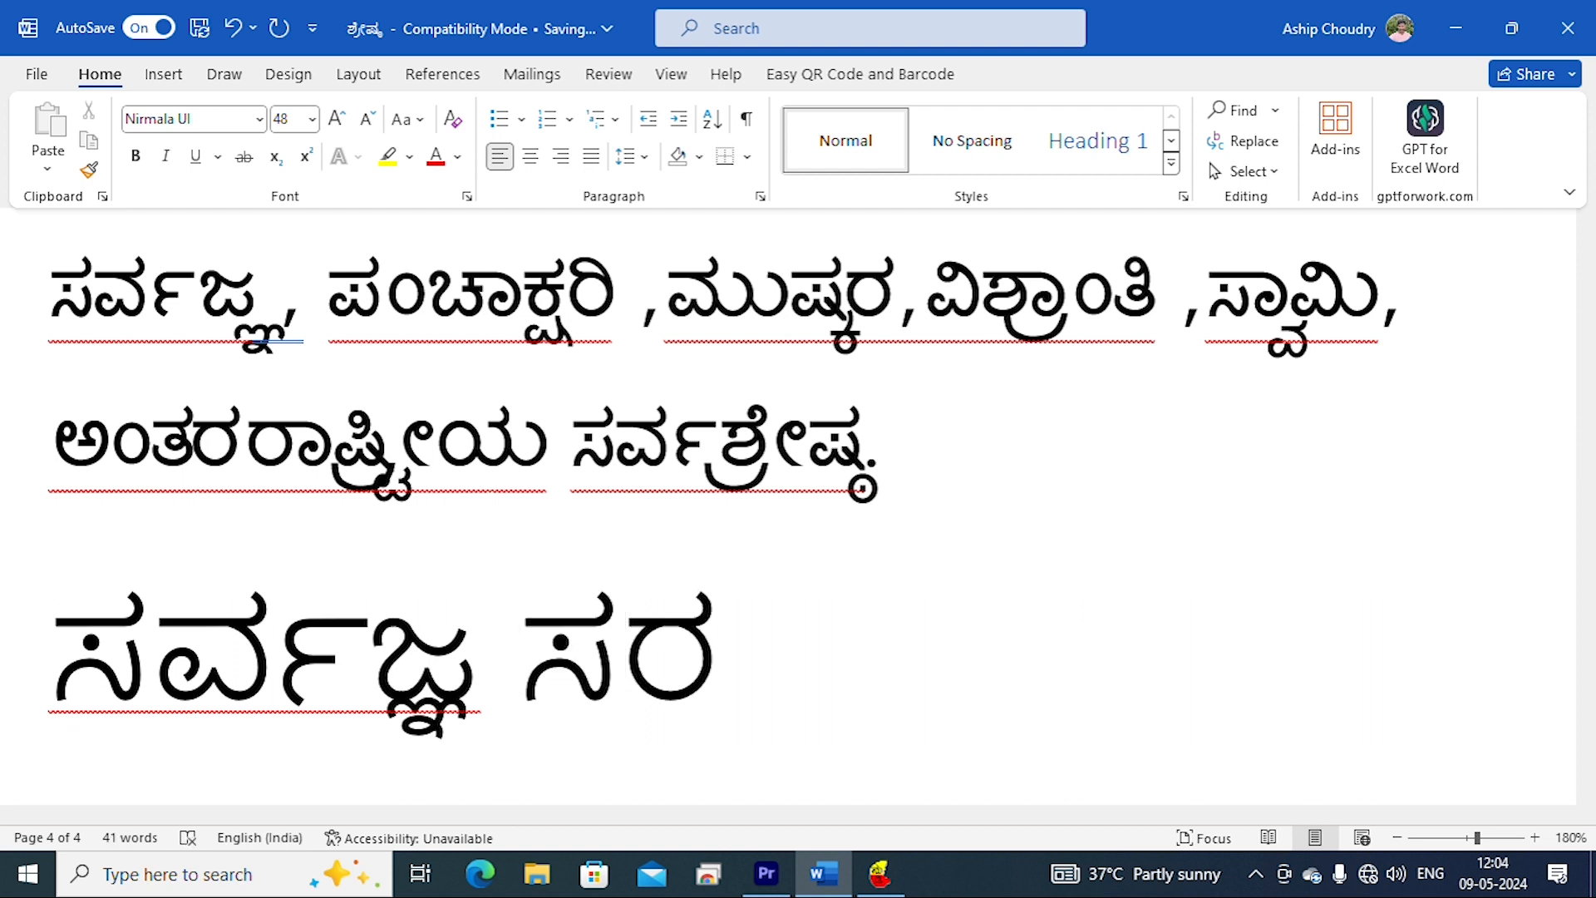
{"action": "type", "text": "್ವ"}
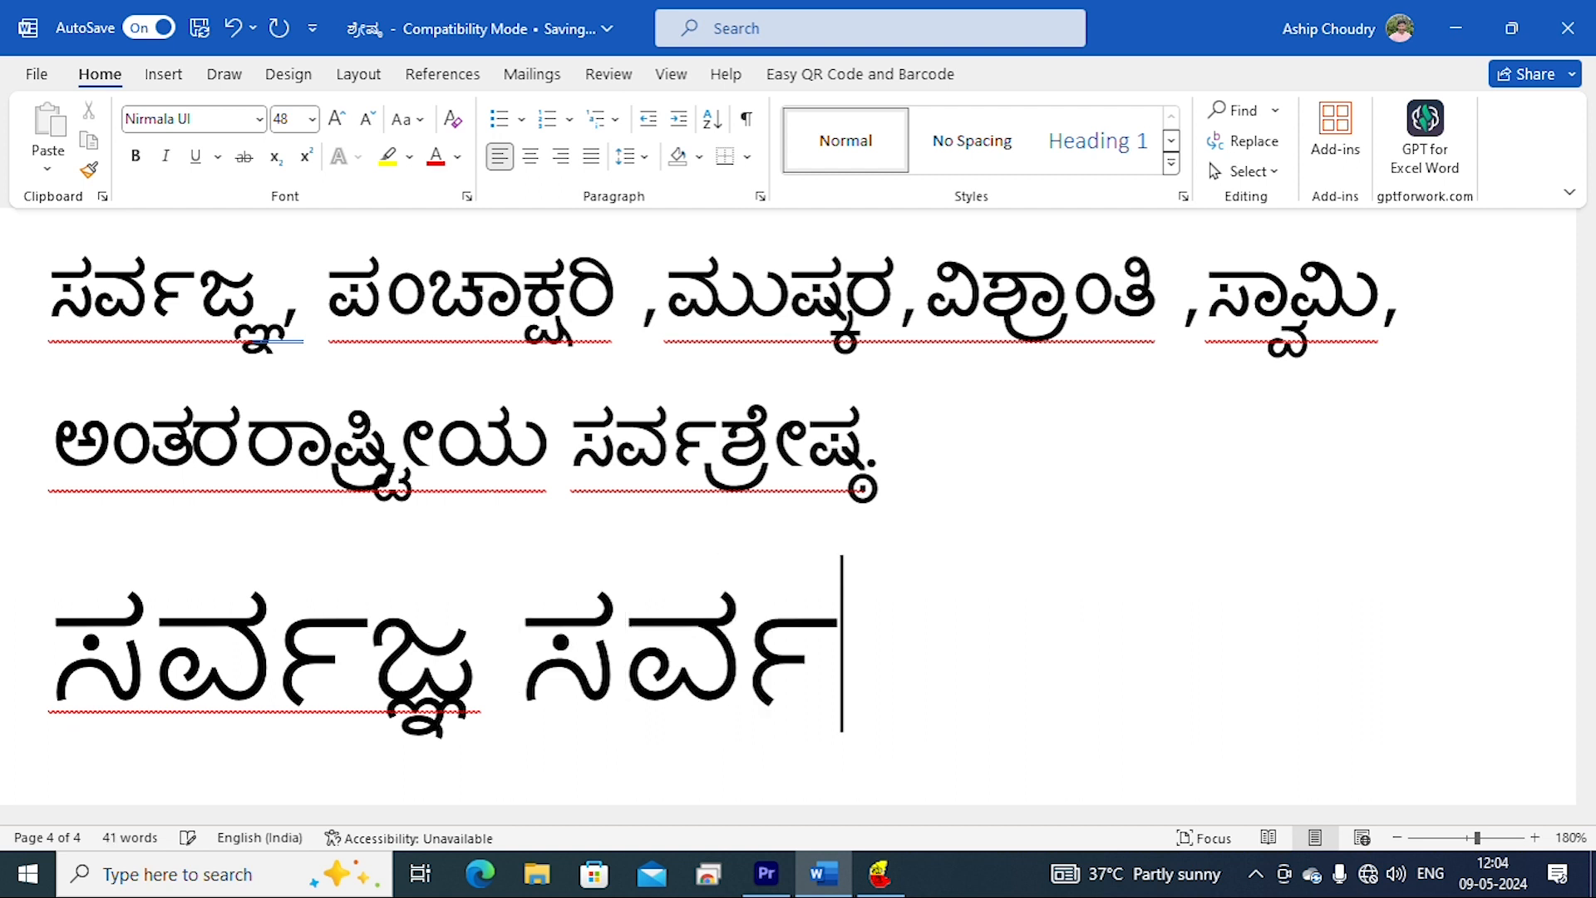
{"action": "type", "text": "ಜ"}
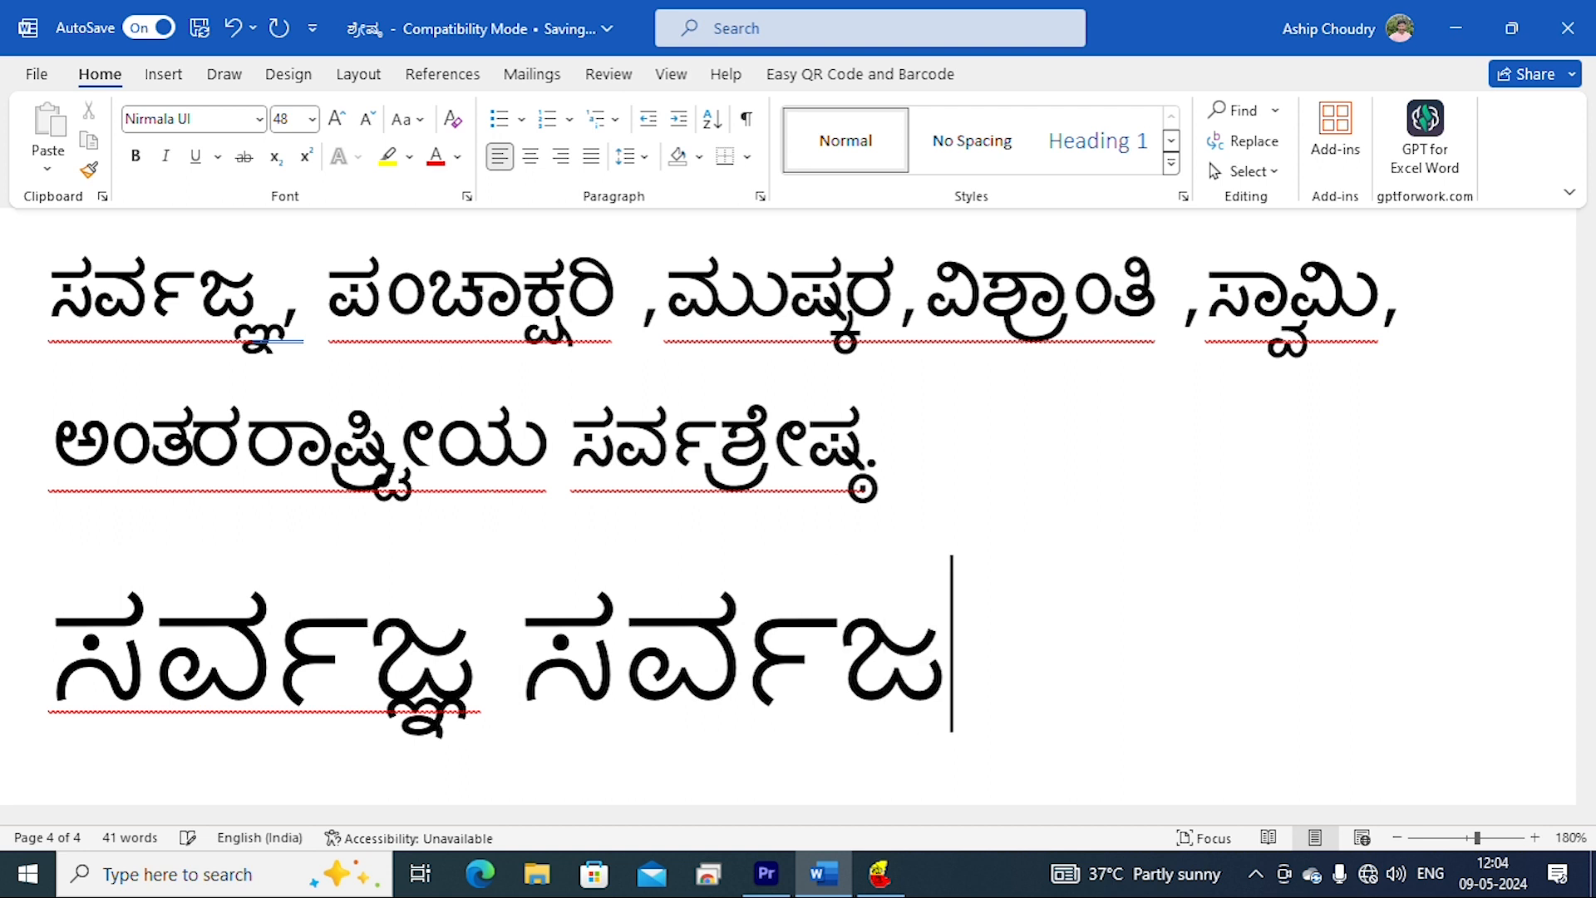
{"action": "type", "text": "್"}
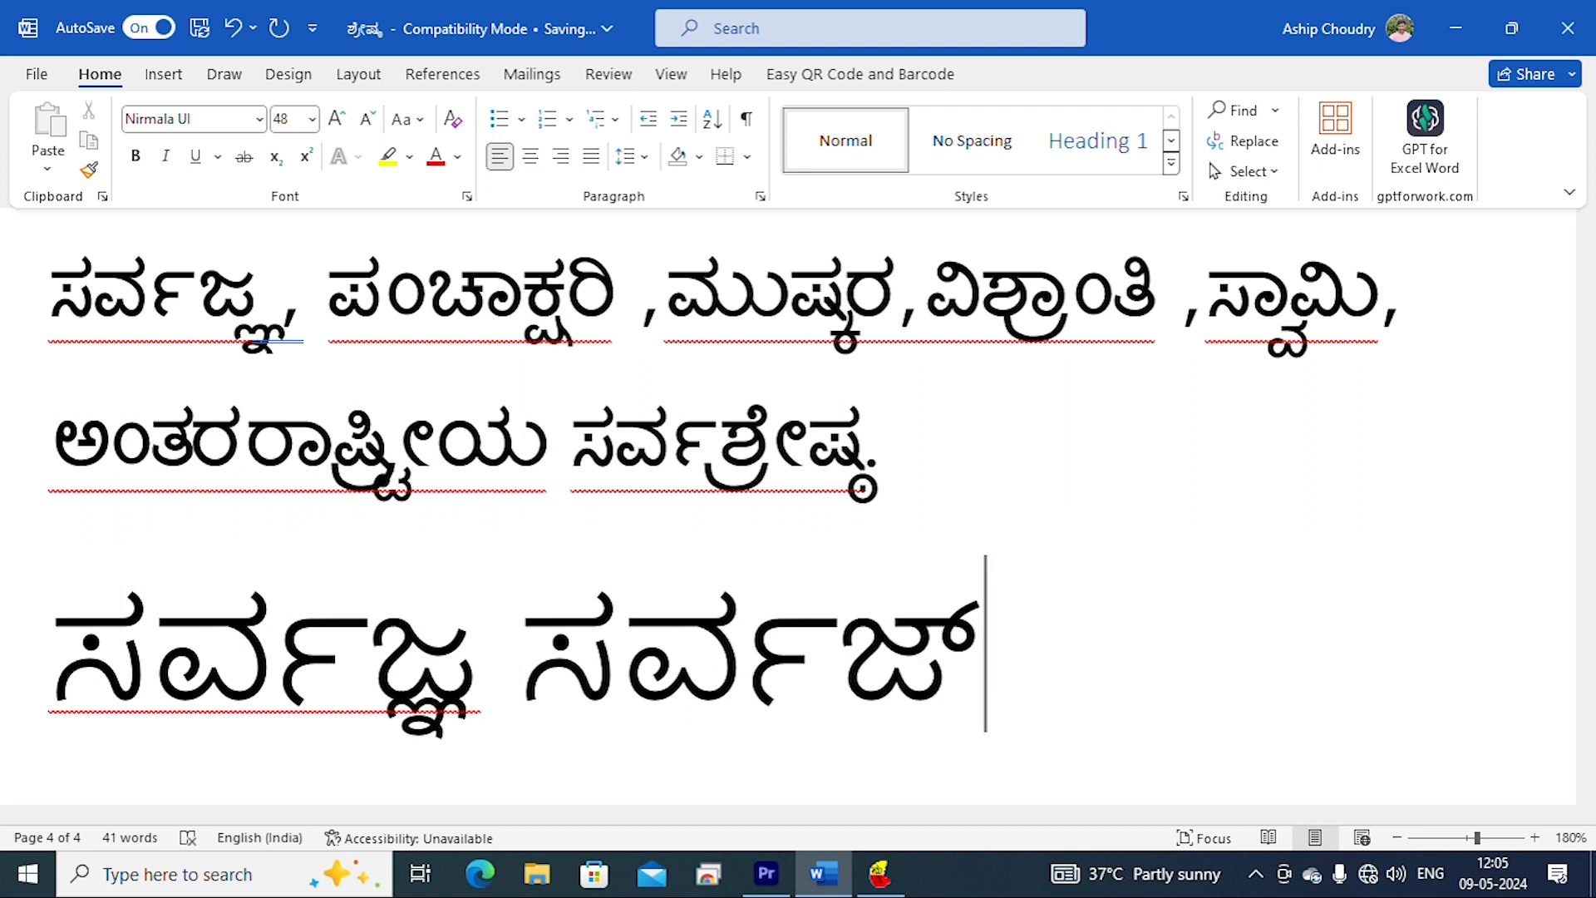
{"action": "type", "text": "ಞ"}
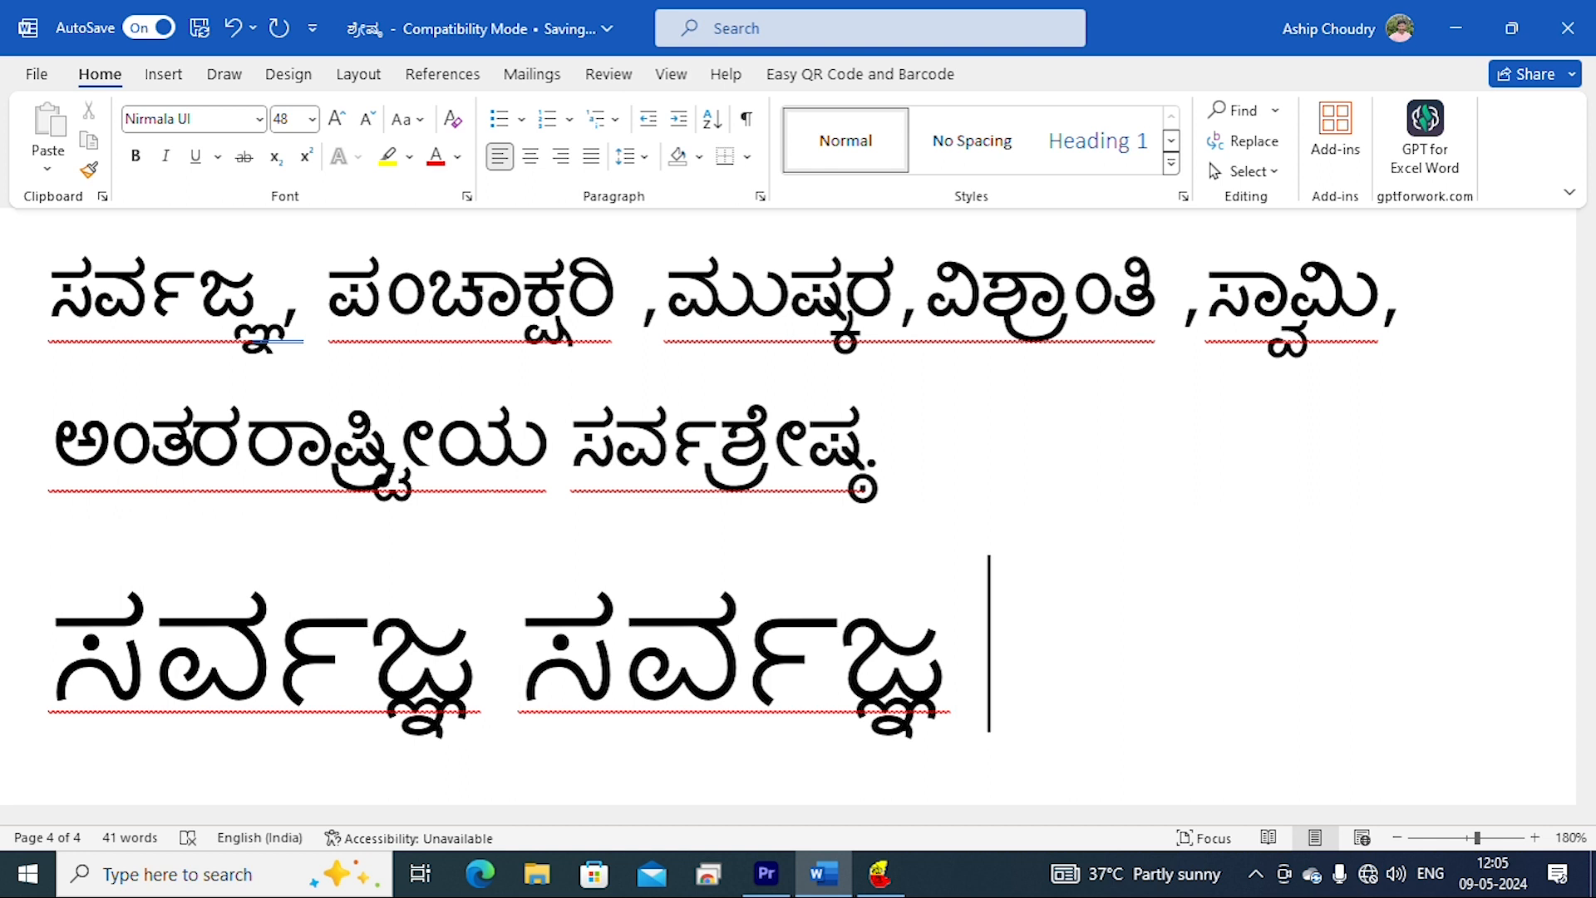
{"action": "type", "text": "ಸ"}
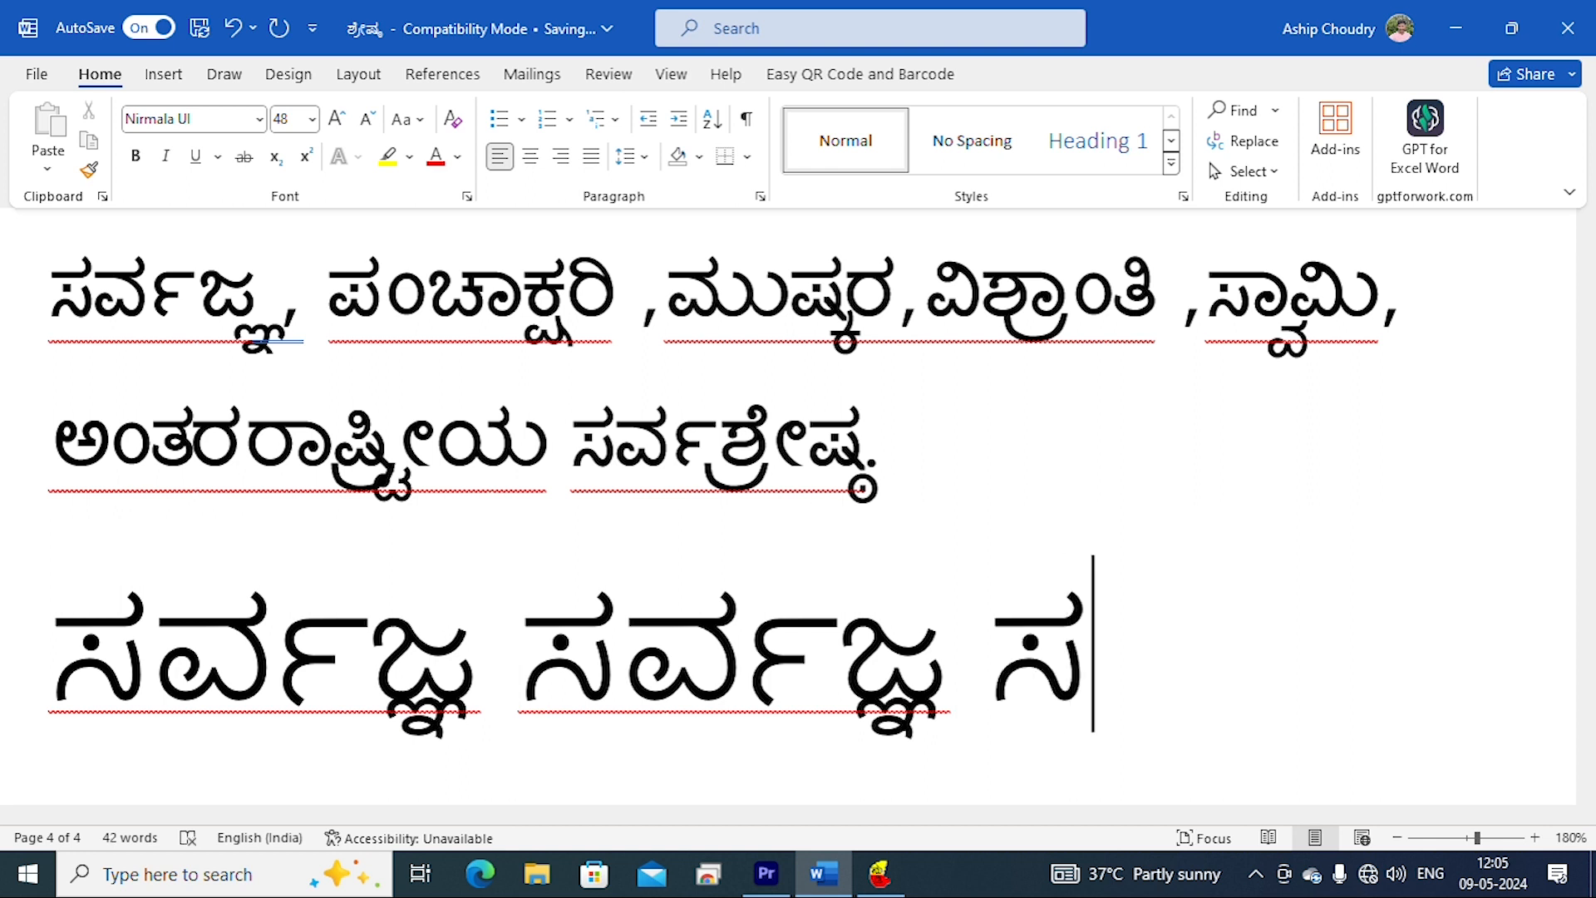
{"action": "type", "text": "ರ್ವ"}
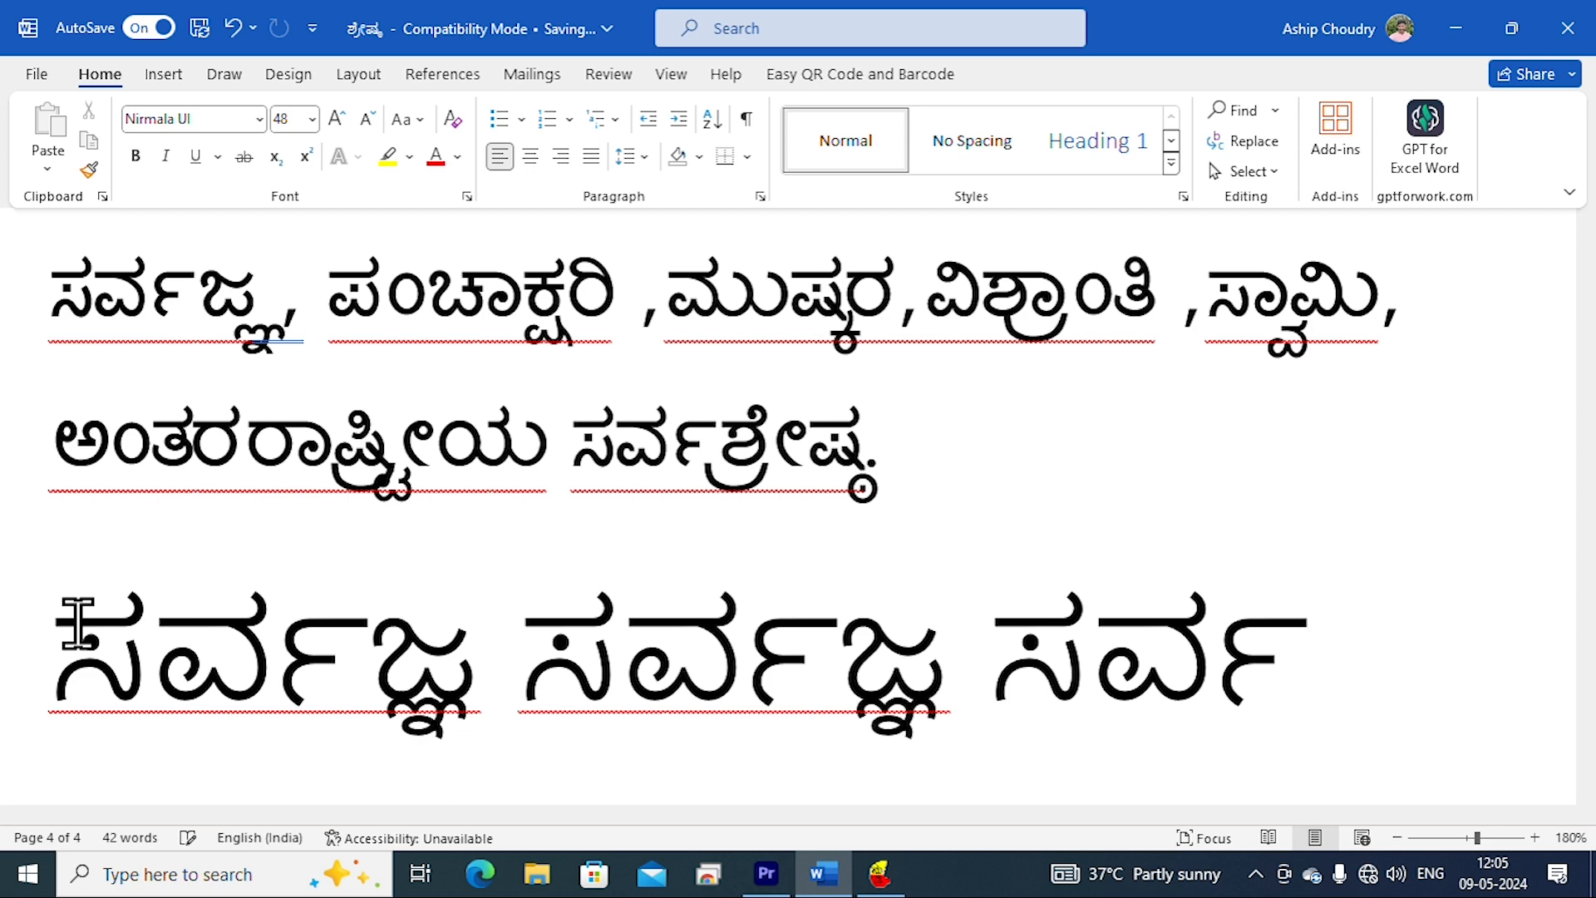
Delete all the practice words from the line below the Kannada paragraph.
{"action": "key", "text": "BackSpace"}
{"action": "key", "text": "BackSpace"}
{"action": "key", "text": "BackSpace"}
{"action": "key", "text": "BackSpace"}
{"action": "key", "text": "BackSpace"}
{"action": "key", "text": "BackSpace"}
{"action": "key", "text": "BackSpace"}
{"action": "key", "text": "BackSpace"}
{"action": "key", "text": "BackSpace"}
{"action": "key", "text": "BackSpace"}
{"action": "key", "text": "BackSpace"}
{"action": "key", "text": "BackSpace"}
{"action": "key", "text": "BackSpace"}
{"action": "key", "text": "BackSpace"}
{"action": "key", "text": "BackSpace"}
{"action": "key", "text": "BackSpace"}
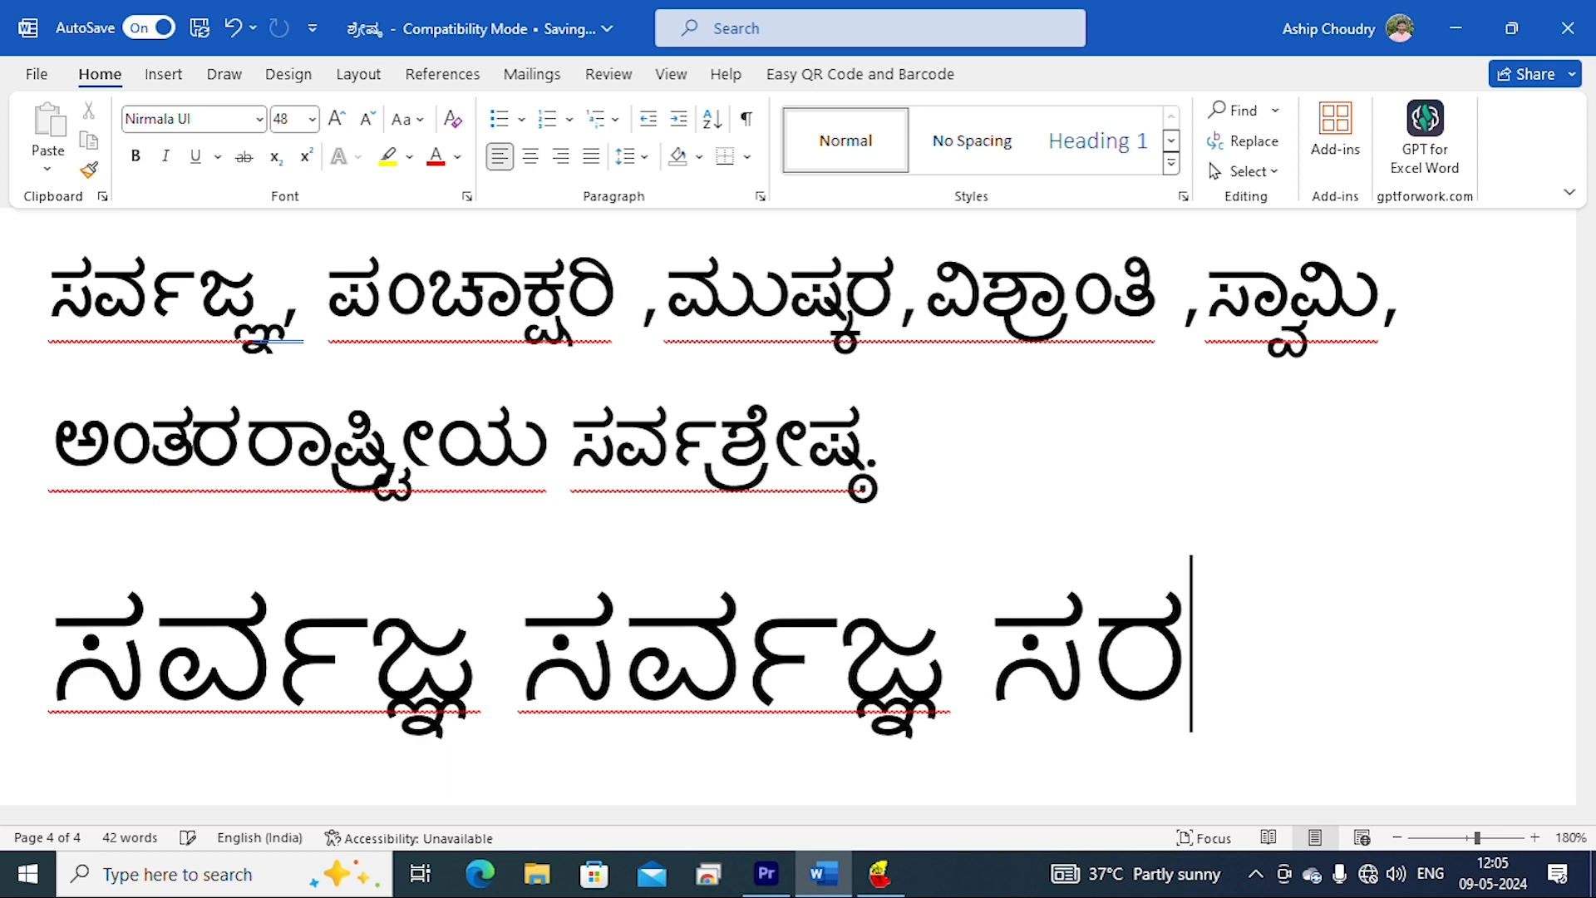
{"action": "key", "text": "BackSpace"}
{"action": "key", "text": "BackSpace"}
{"action": "key", "text": "BackSpace"}
{"action": "key", "text": "BackSpace"}
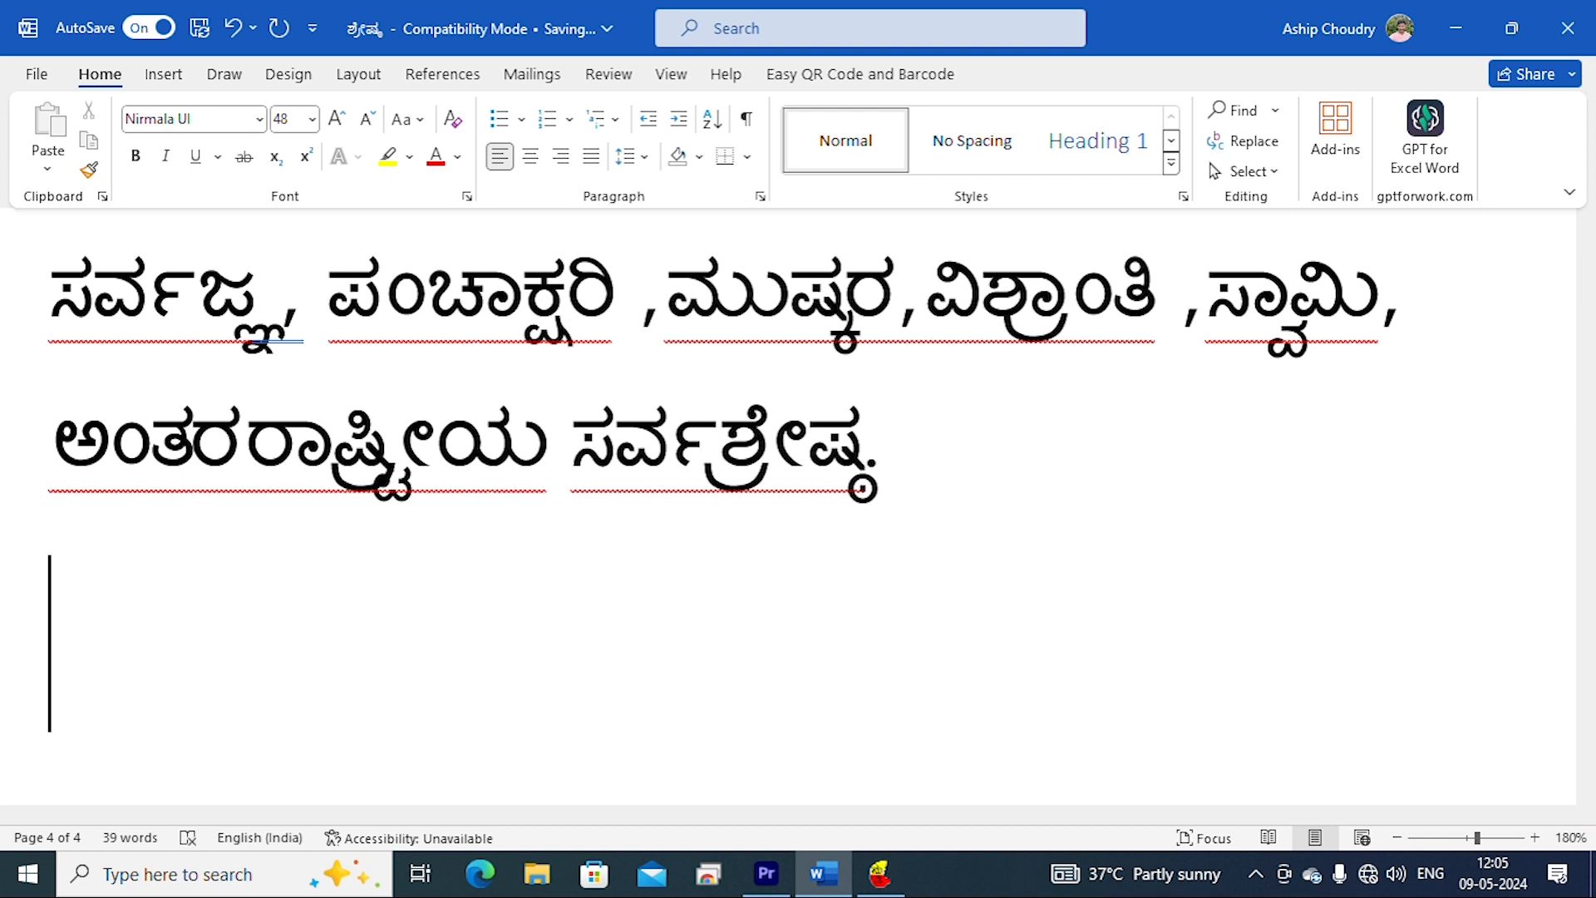
Write ಸರ್ವಜ್ಞ followed by a comma on the emptied line, leaving nothing after the comma.
{"action": "type", "text": "ಸರ್ವ"}
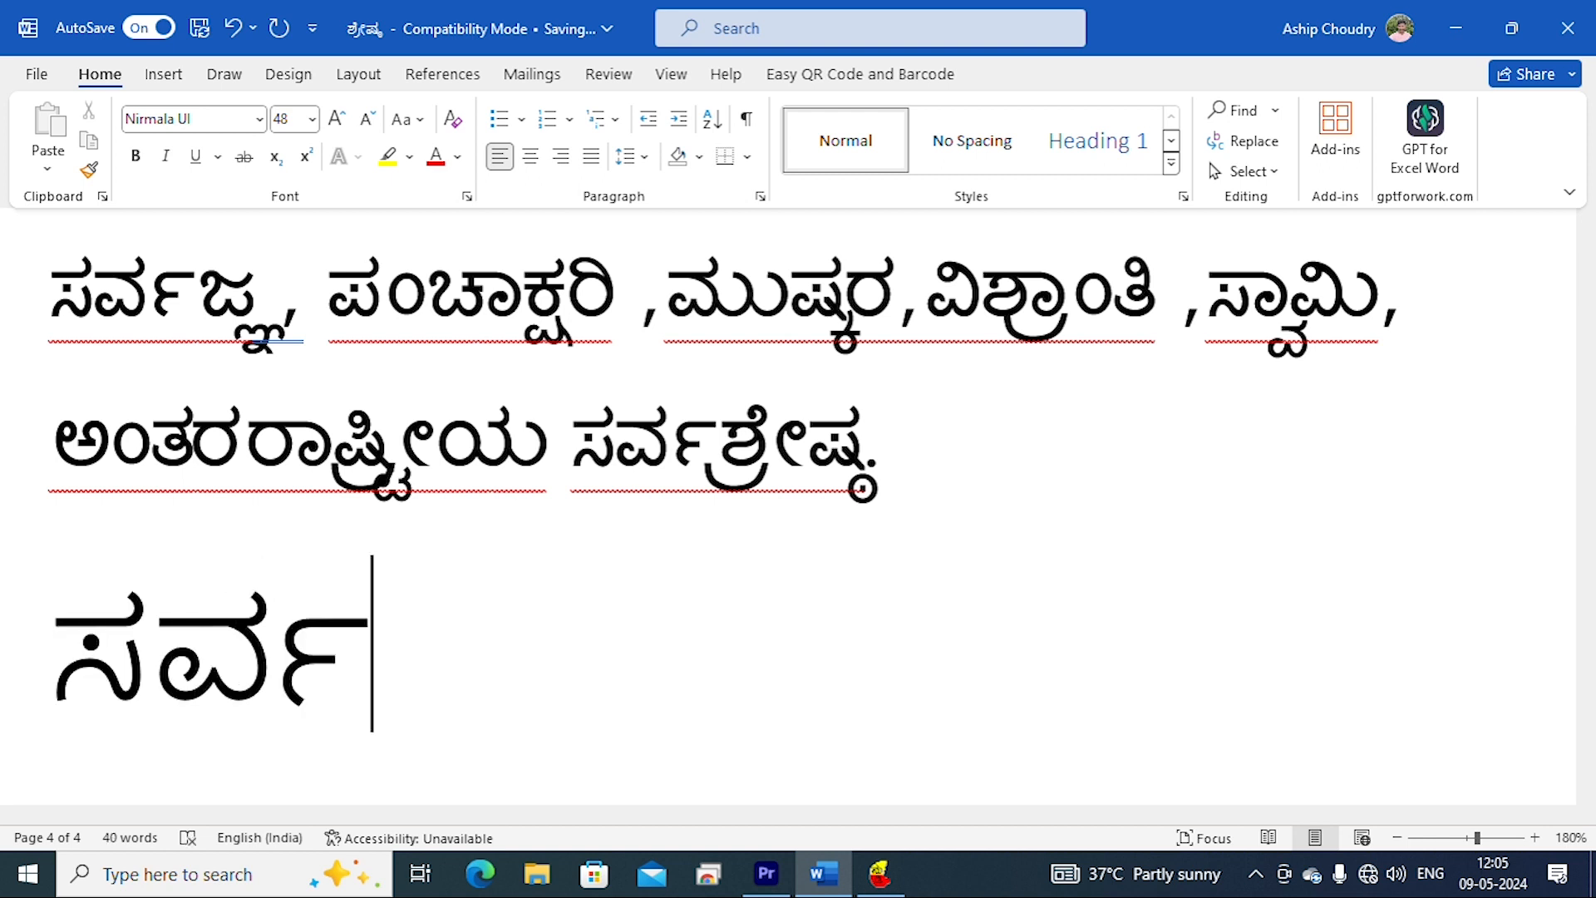
{"action": "type", "text": "ಜ್ಞ,"}
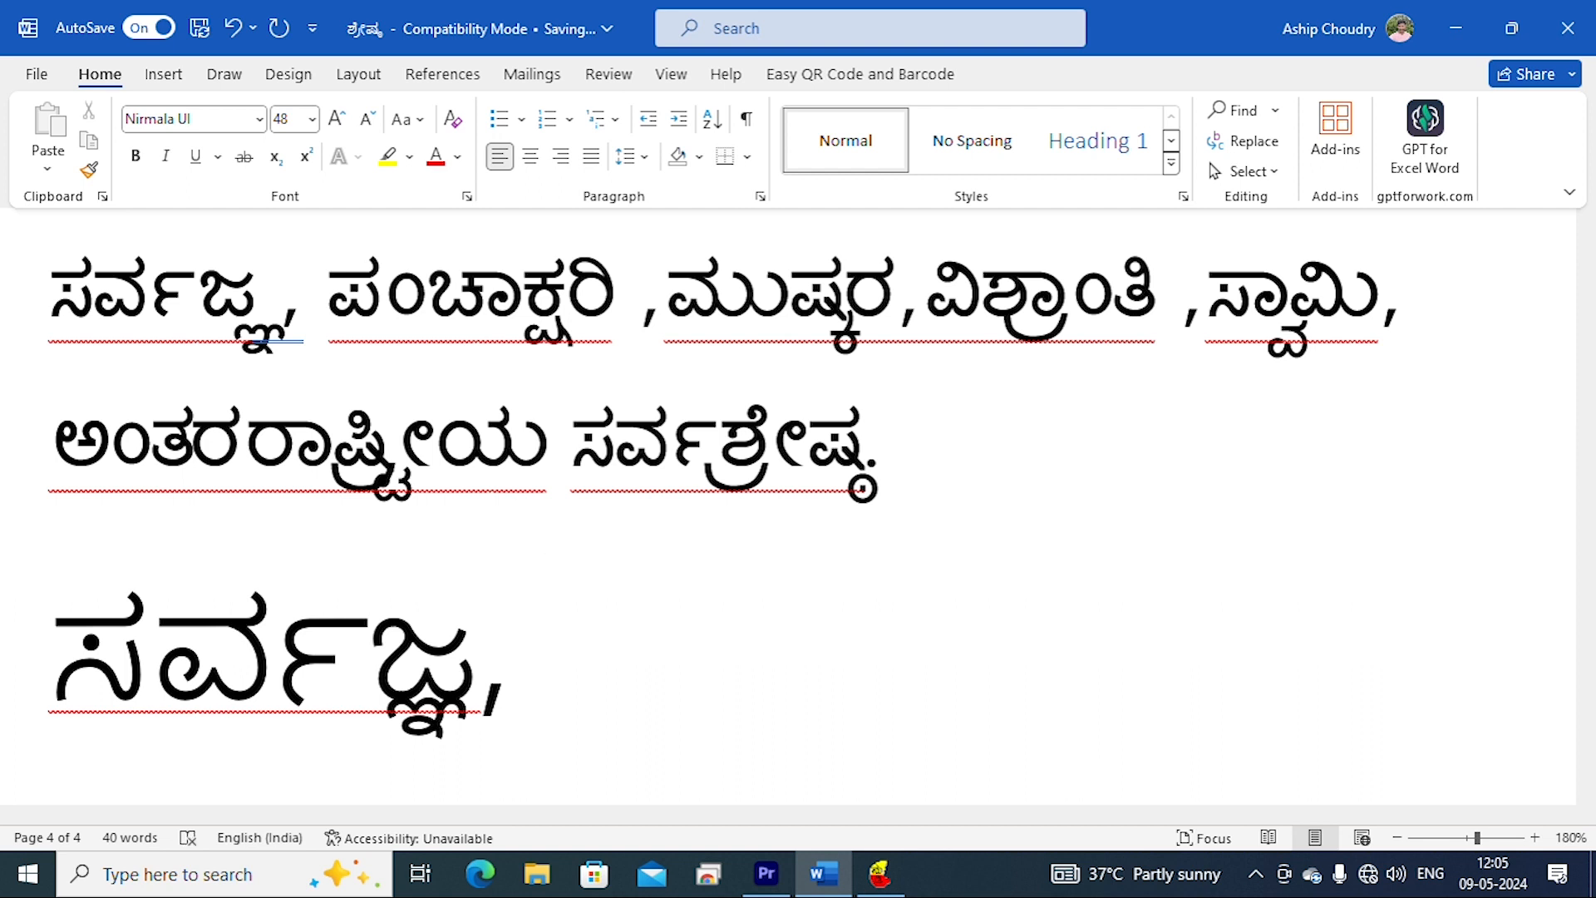
{"action": "type", "text": " ಪ"}
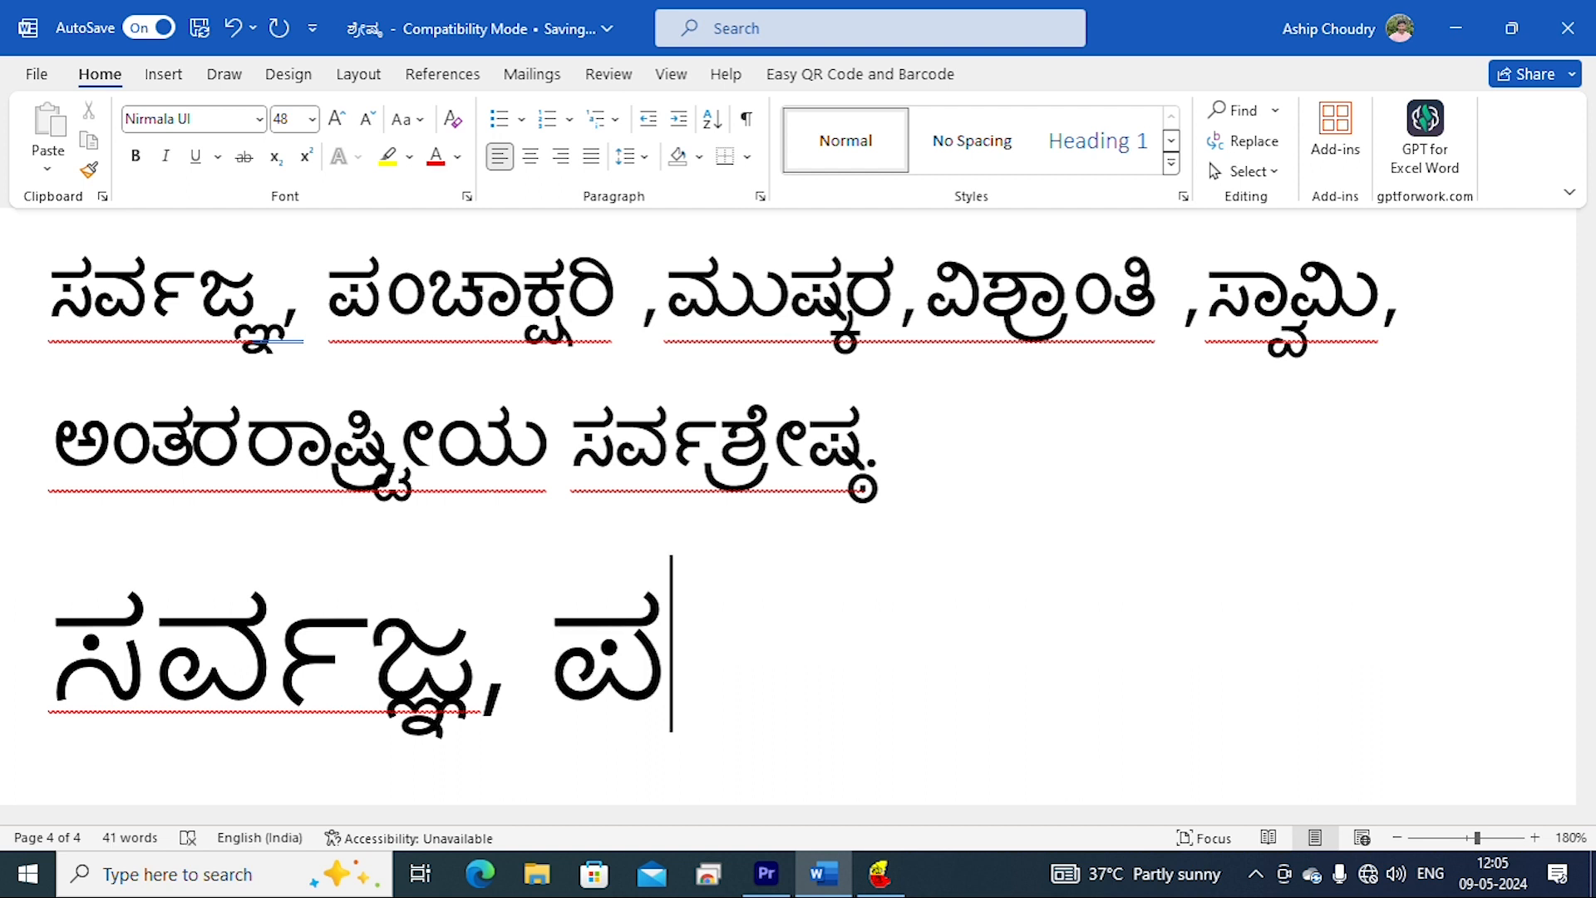
{"action": "key", "text": "BackSpace"}
{"action": "key", "text": "BackSpace"}
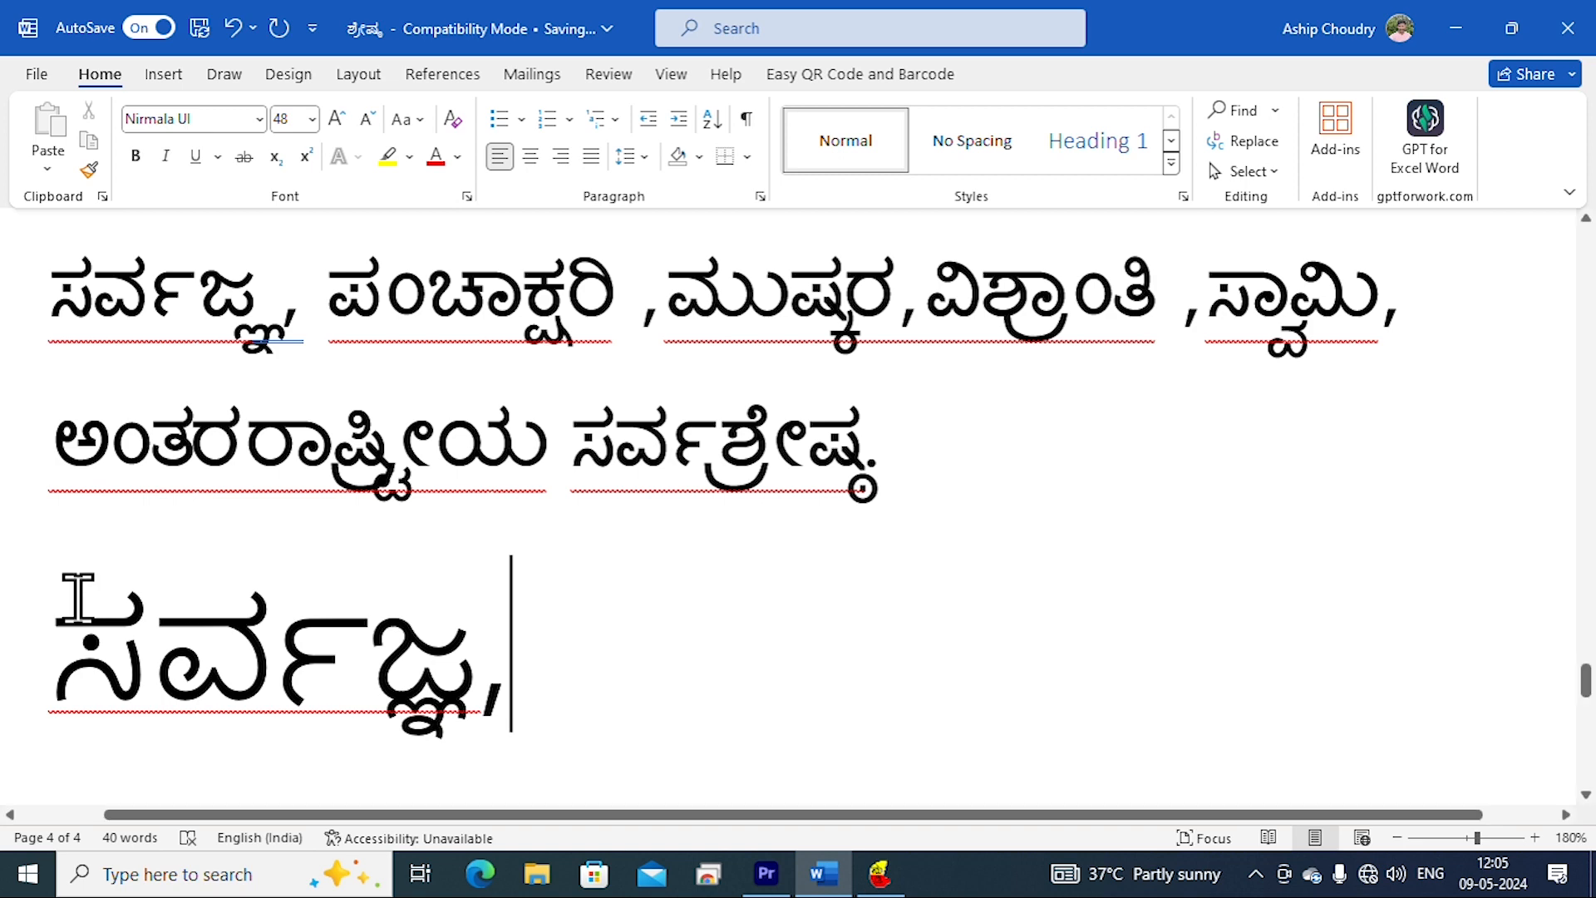
Insert blank lines before the word ಜ್ಯೋತಿ to move it farther down the document, away from ಸರ್ವಜ್ಞ.
{"action": "scroll", "coordinate": [128, 616], "scroll_direction": "down", "scroll_amount": 7, "text": "ctrl"}
{"action": "scroll", "coordinate": [241, 605], "scroll_direction": "down", "scroll_amount": 3}
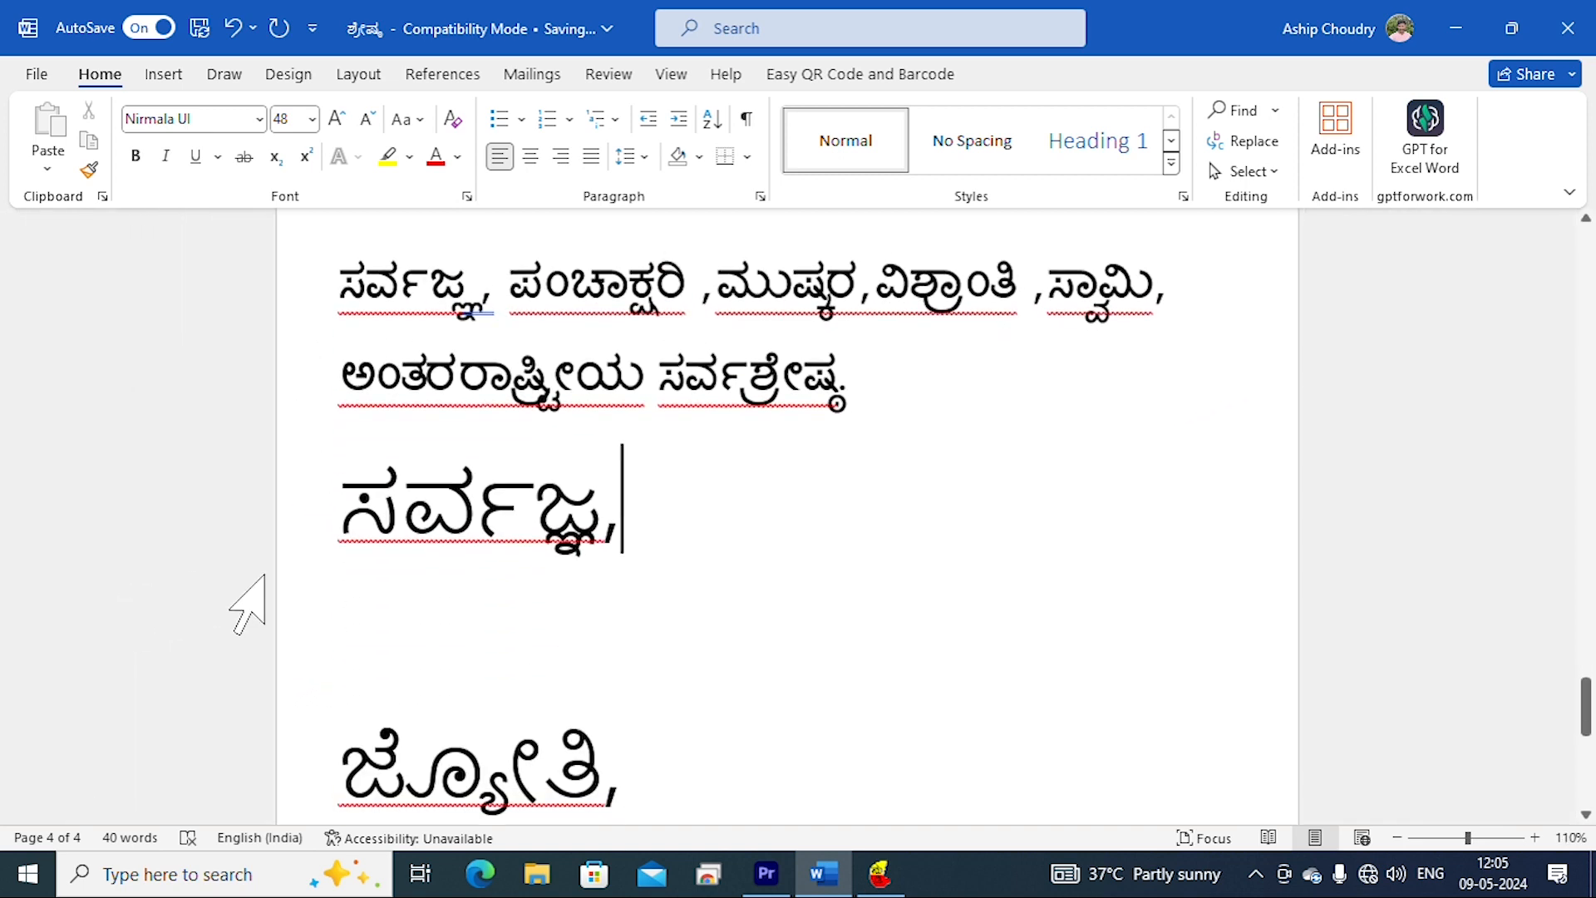
{"action": "scroll", "coordinate": [310, 698], "scroll_direction": "up", "scroll_amount": 1}
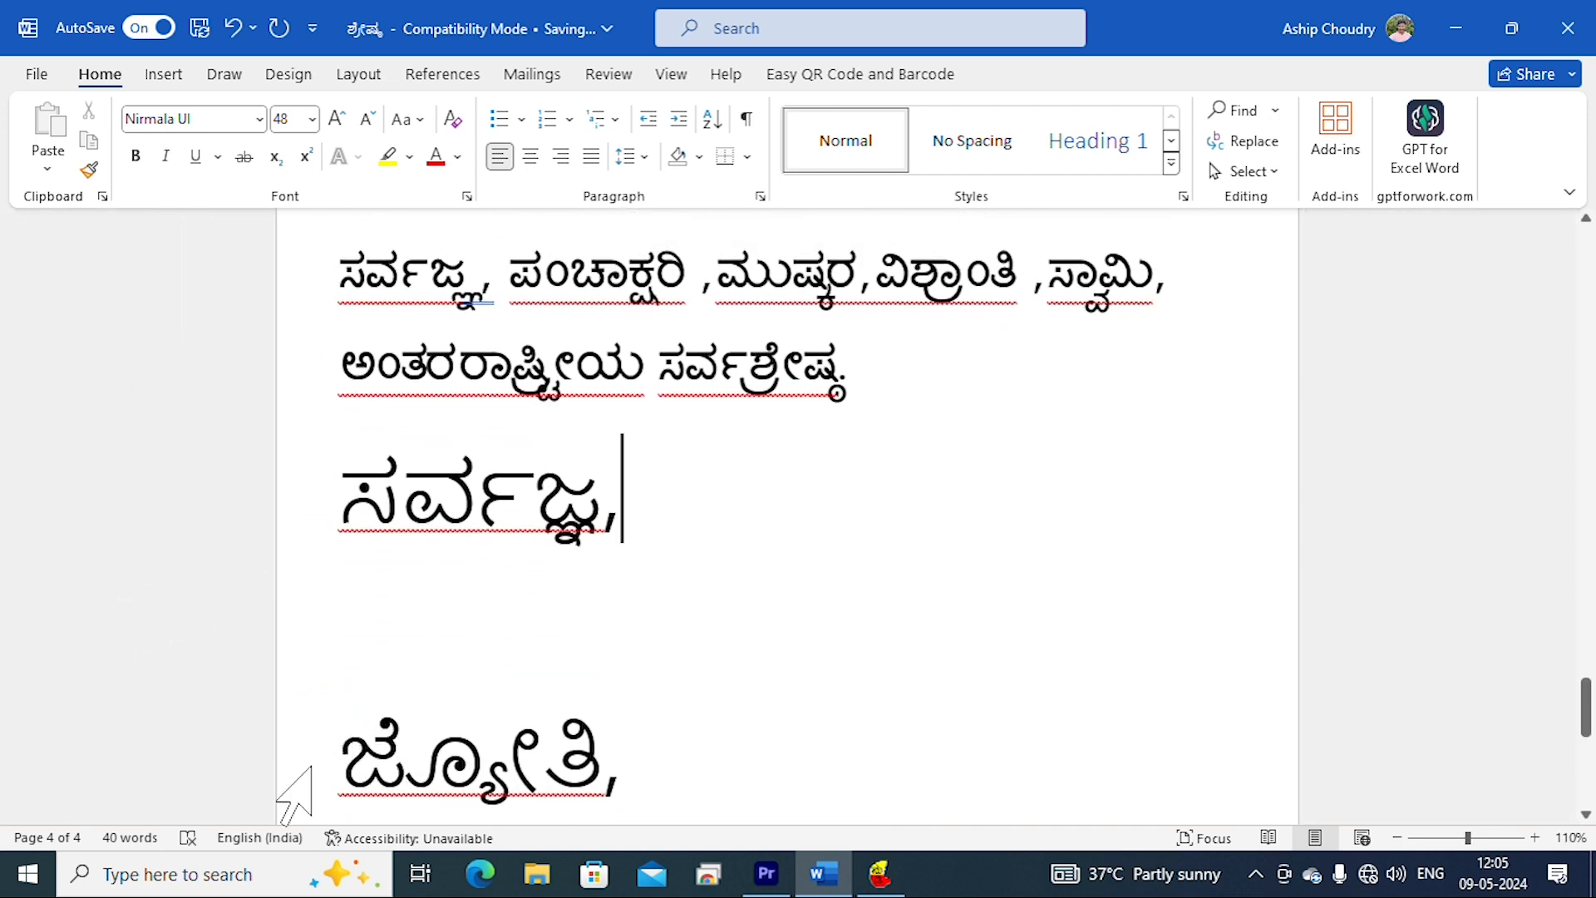
{"action": "left_click", "coordinate": [291, 794]}
{"action": "left_click", "coordinate": [346, 778]}
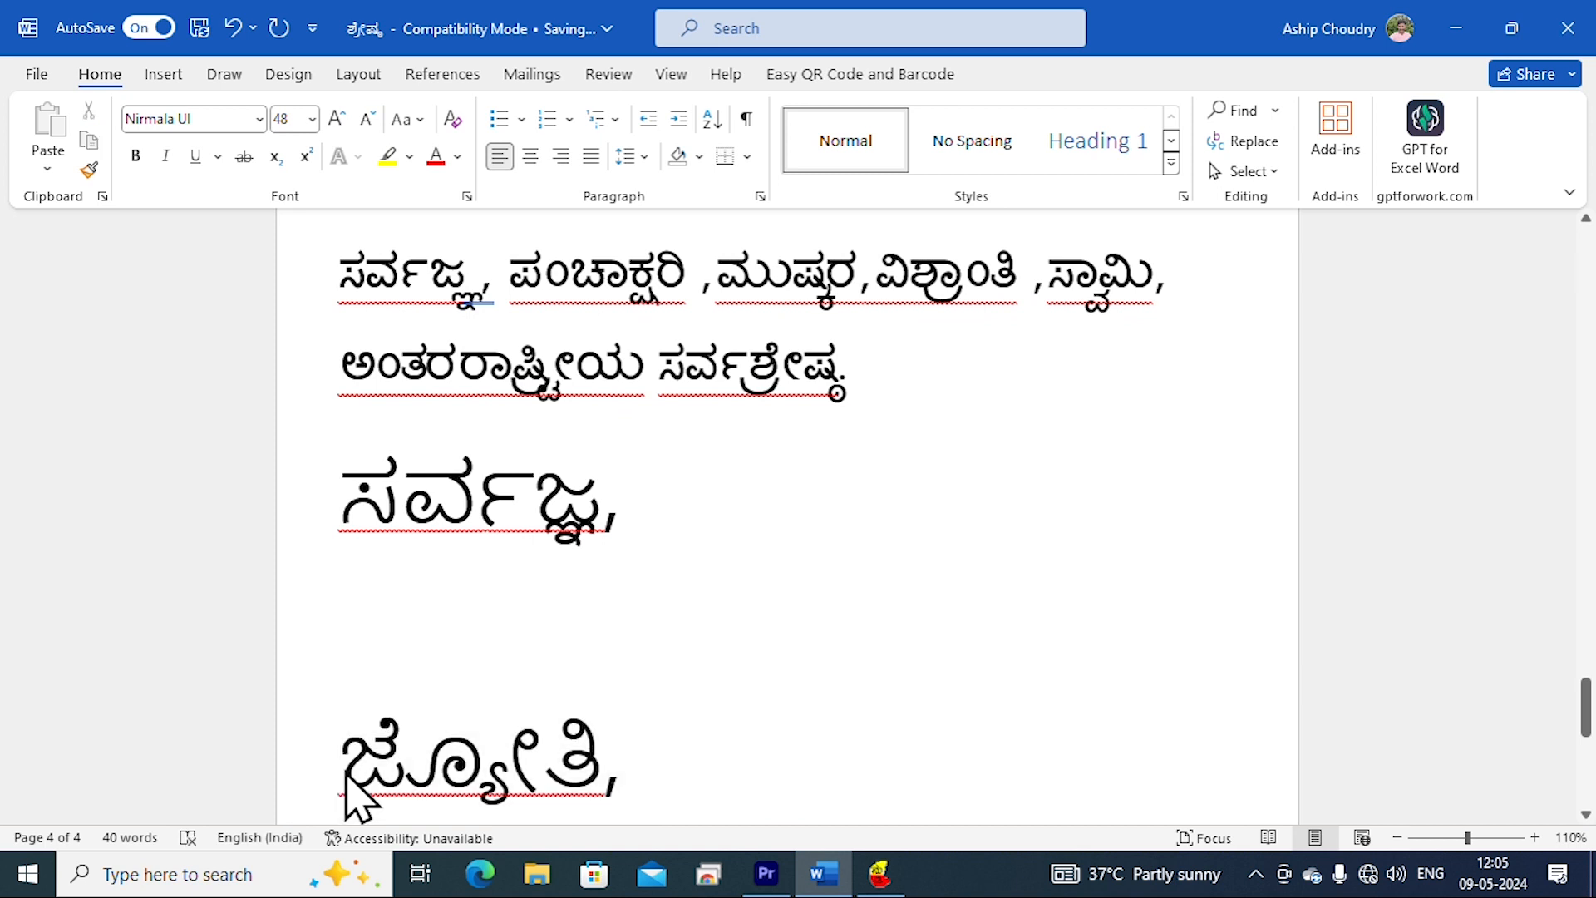
{"action": "scroll", "coordinate": [346, 777], "scroll_direction": "up", "scroll_amount": 5}
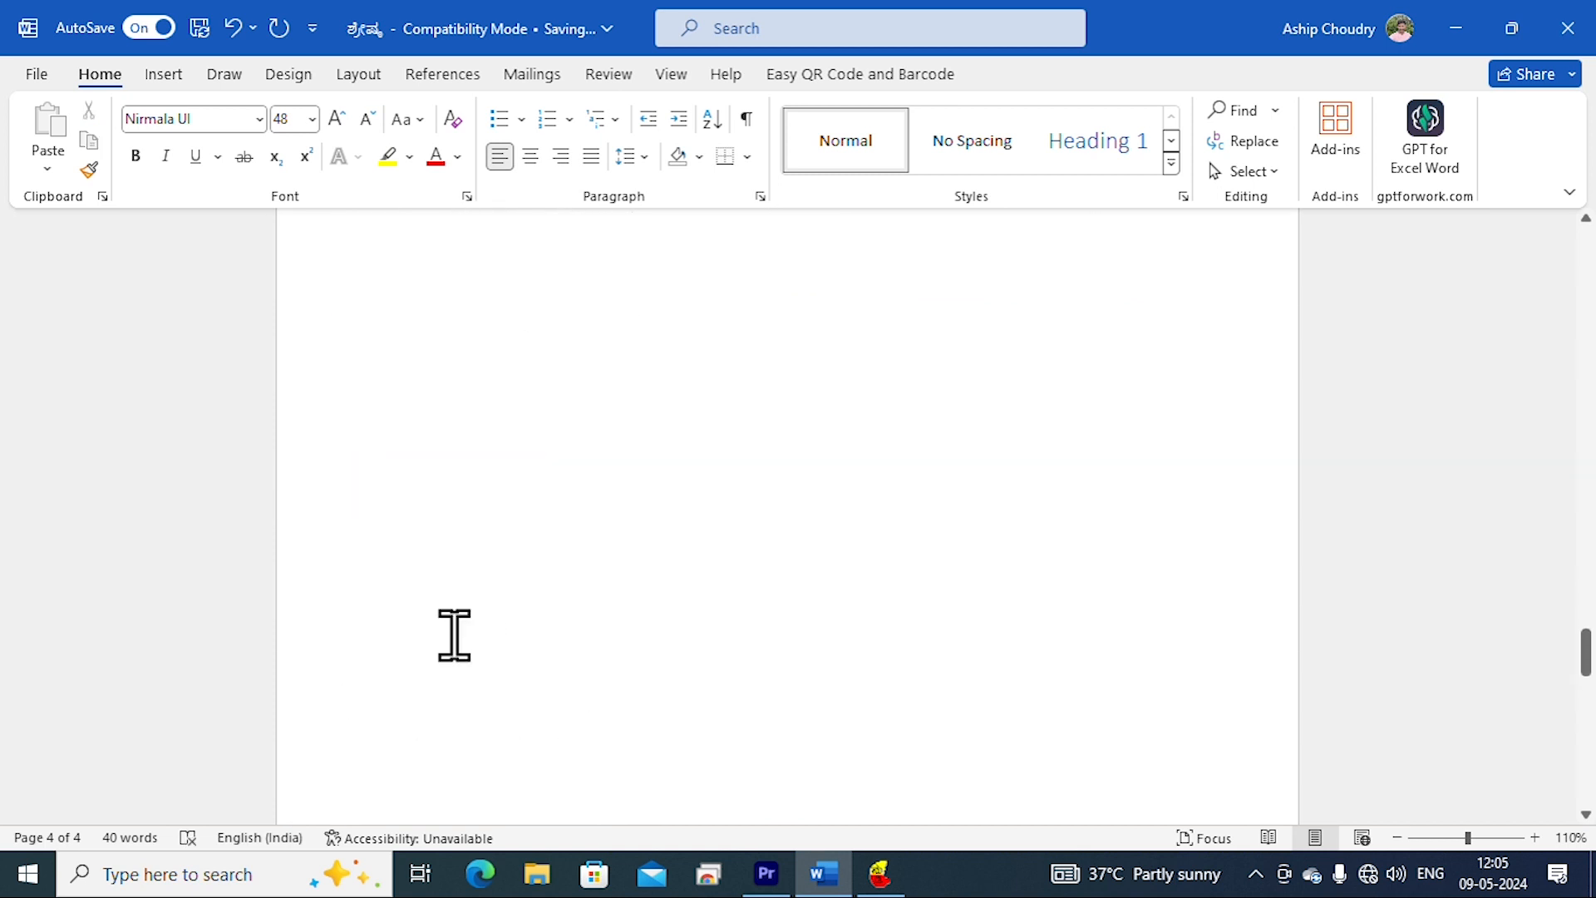
{"action": "scroll", "coordinate": [454, 635], "scroll_direction": "up", "scroll_amount": 5}
Write the word ಪಂಚಾಕ್ಷರಿ on a new line below ಸರ್ವಜ್ಞ, with a space after it.
{"action": "left_click", "coordinate": [655, 620]}
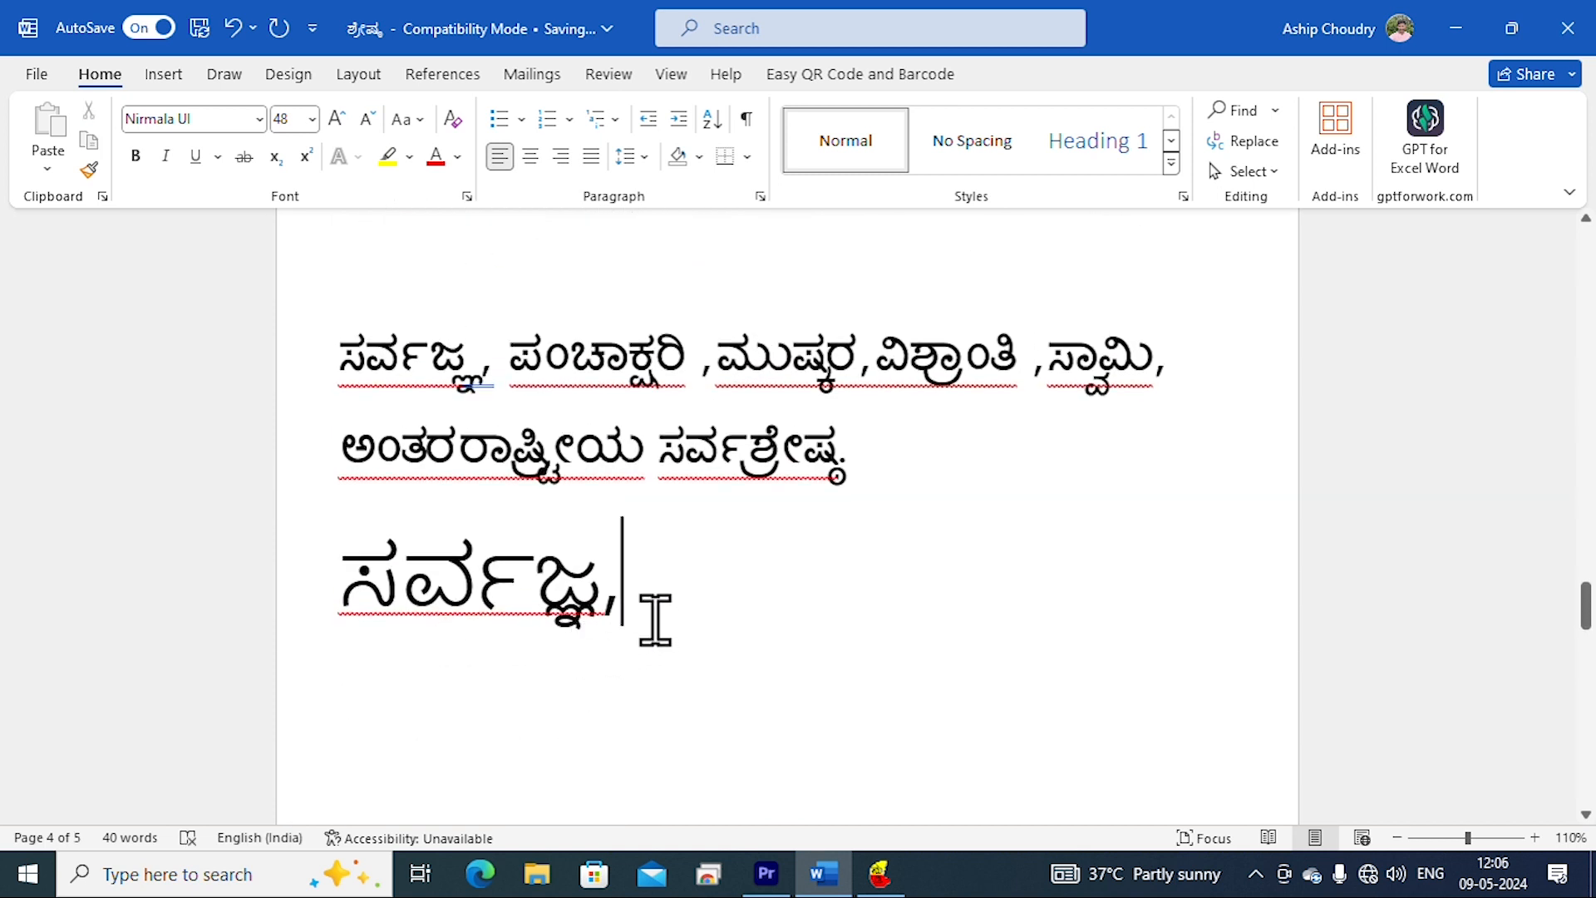
{"action": "key", "text": "Return"}
{"action": "type", "text": "ಪ"}
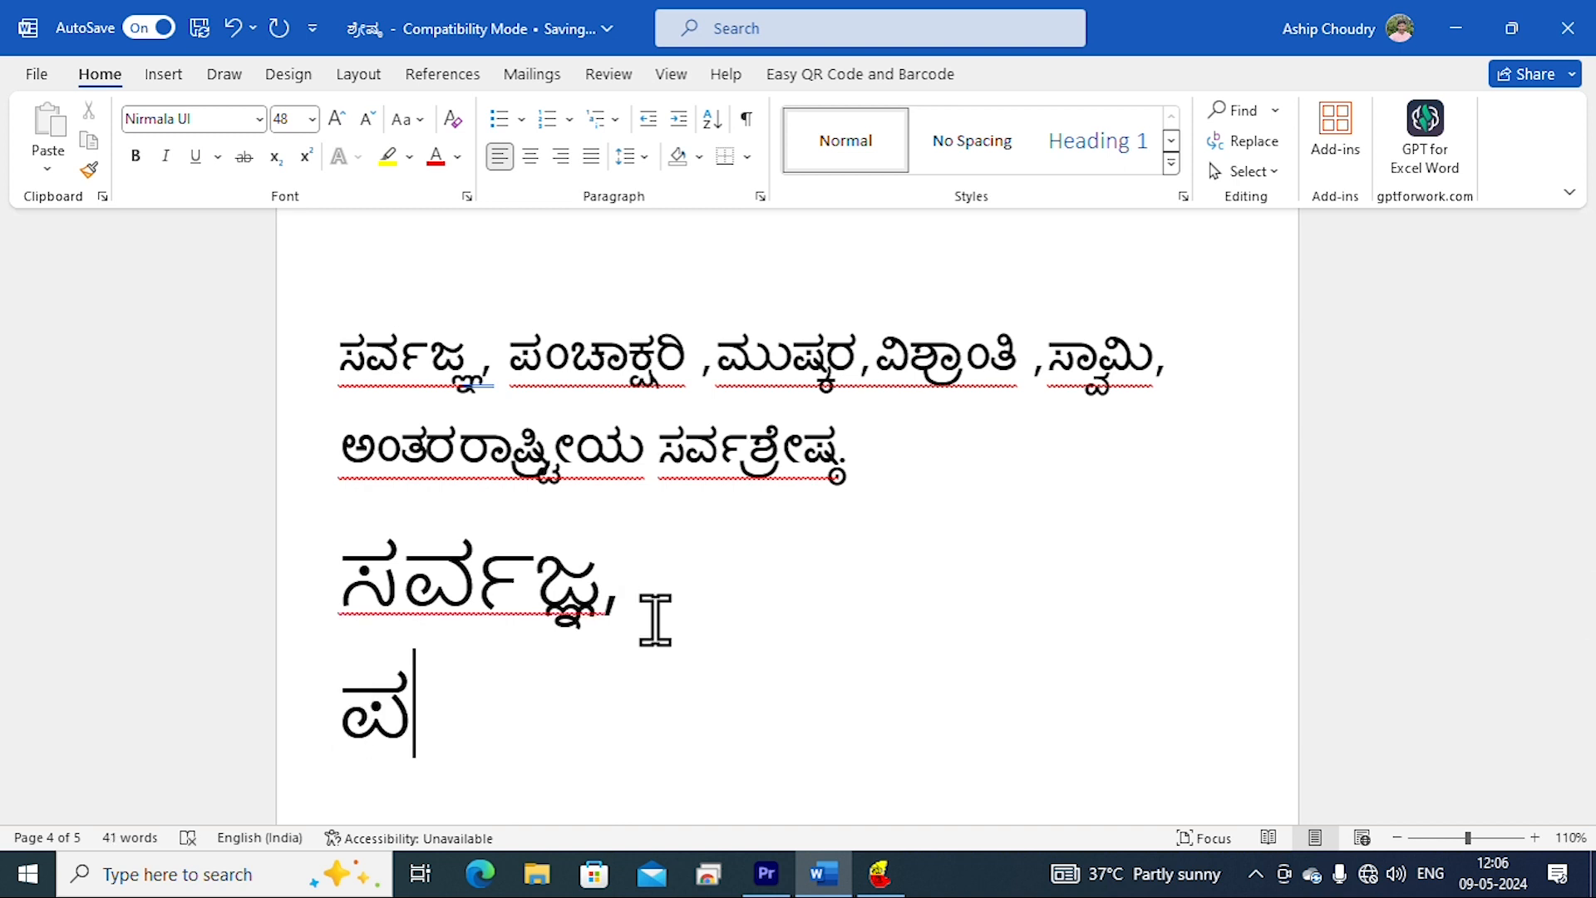
{"action": "type", "text": "ಂ"}
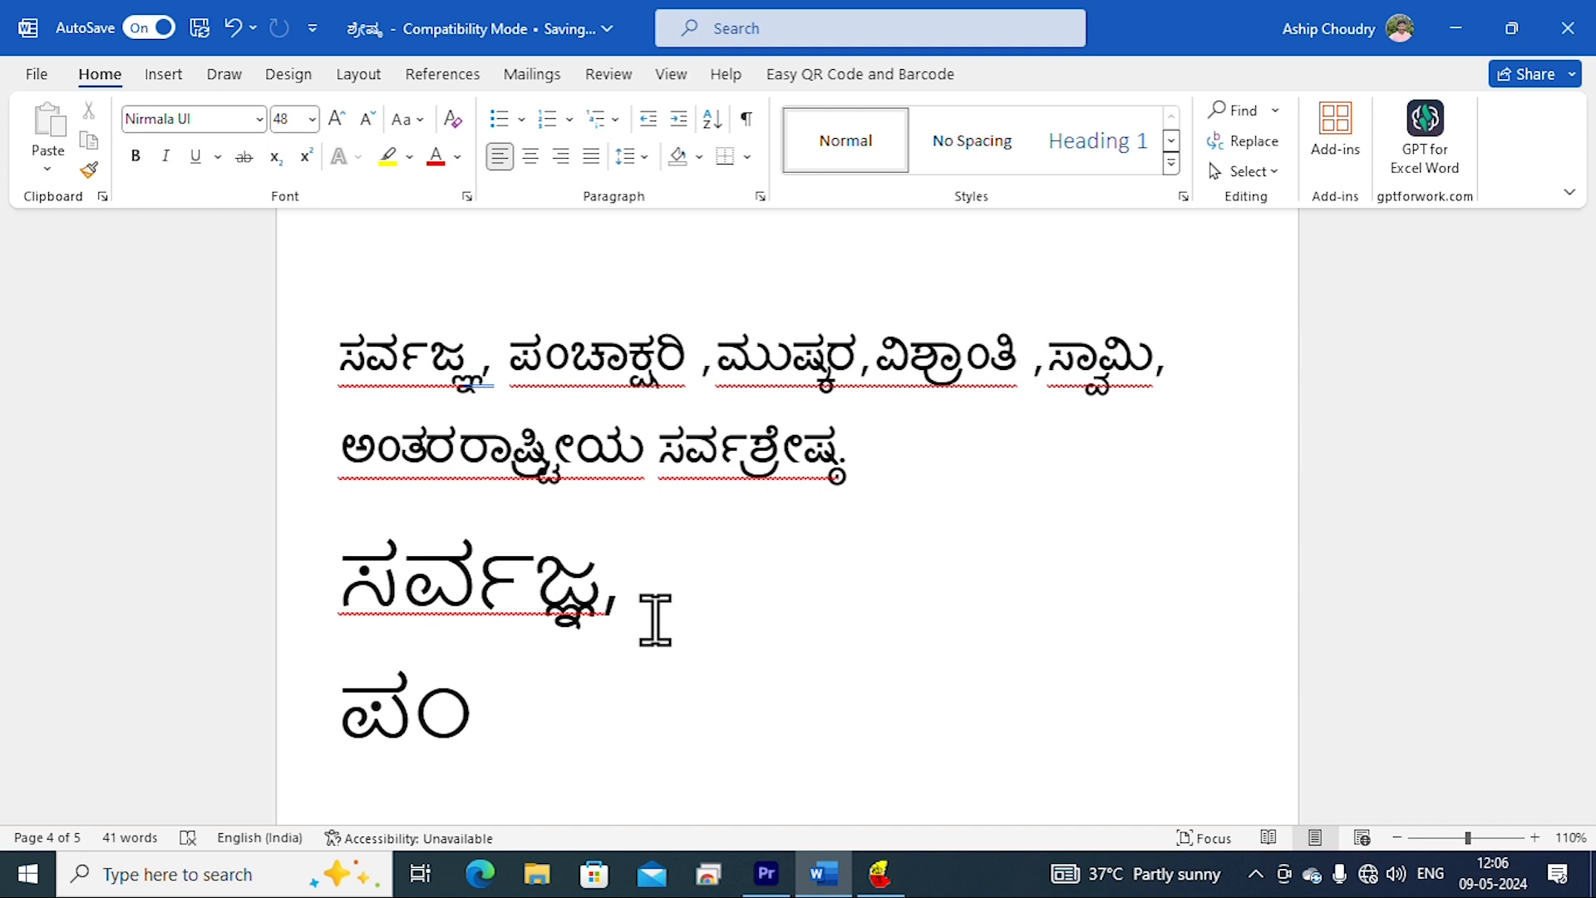
{"action": "type", "text": "ಚ"}
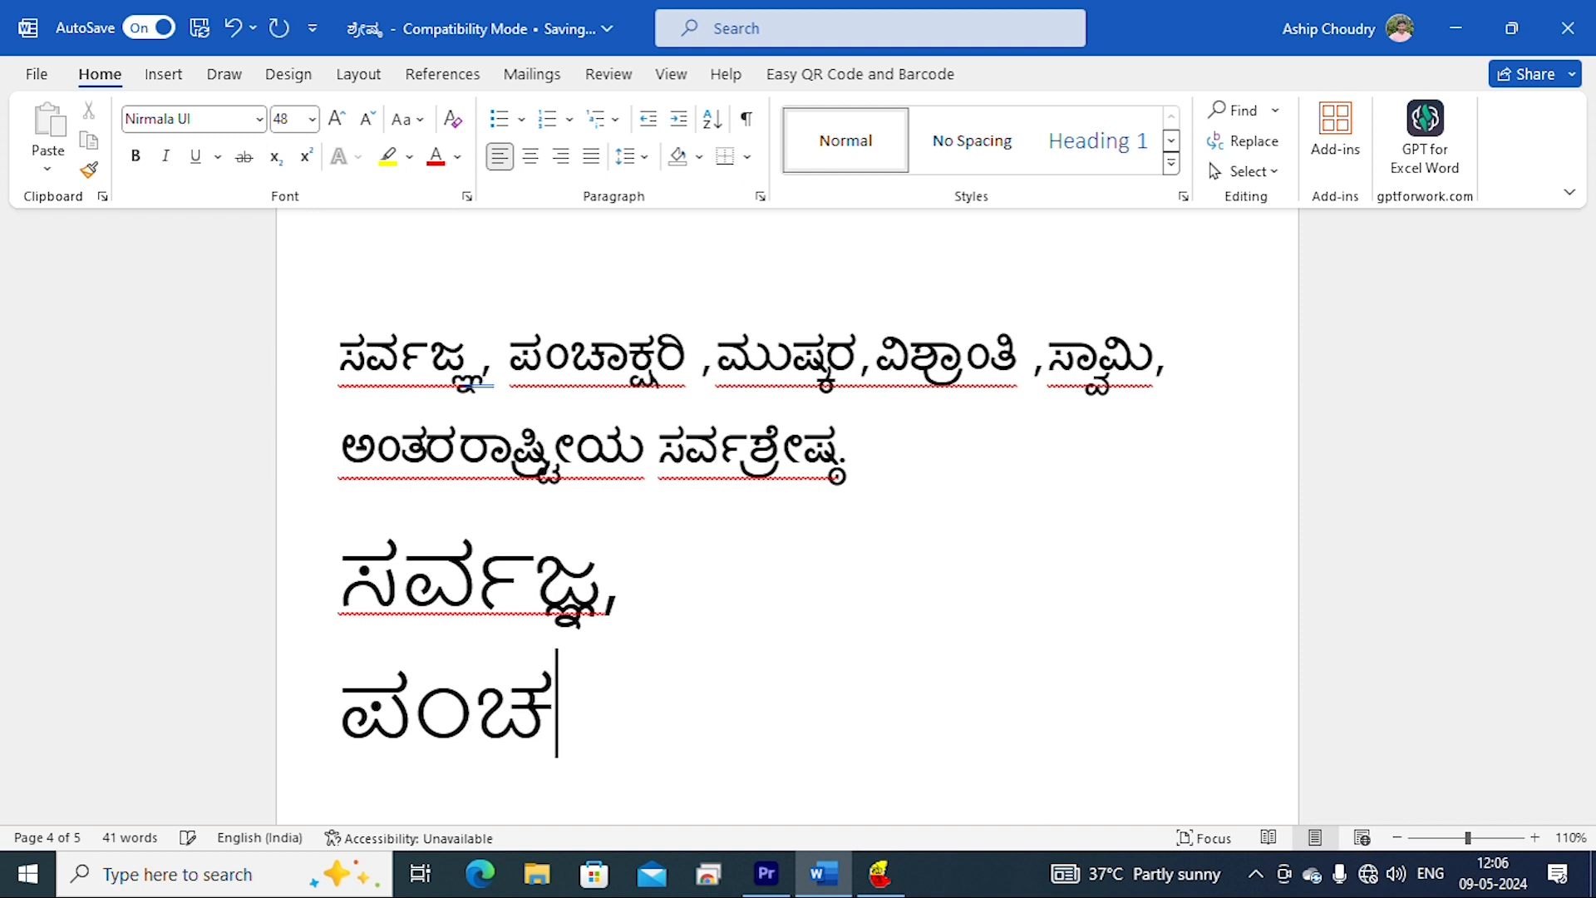
{"action": "type", "text": "ಾ"}
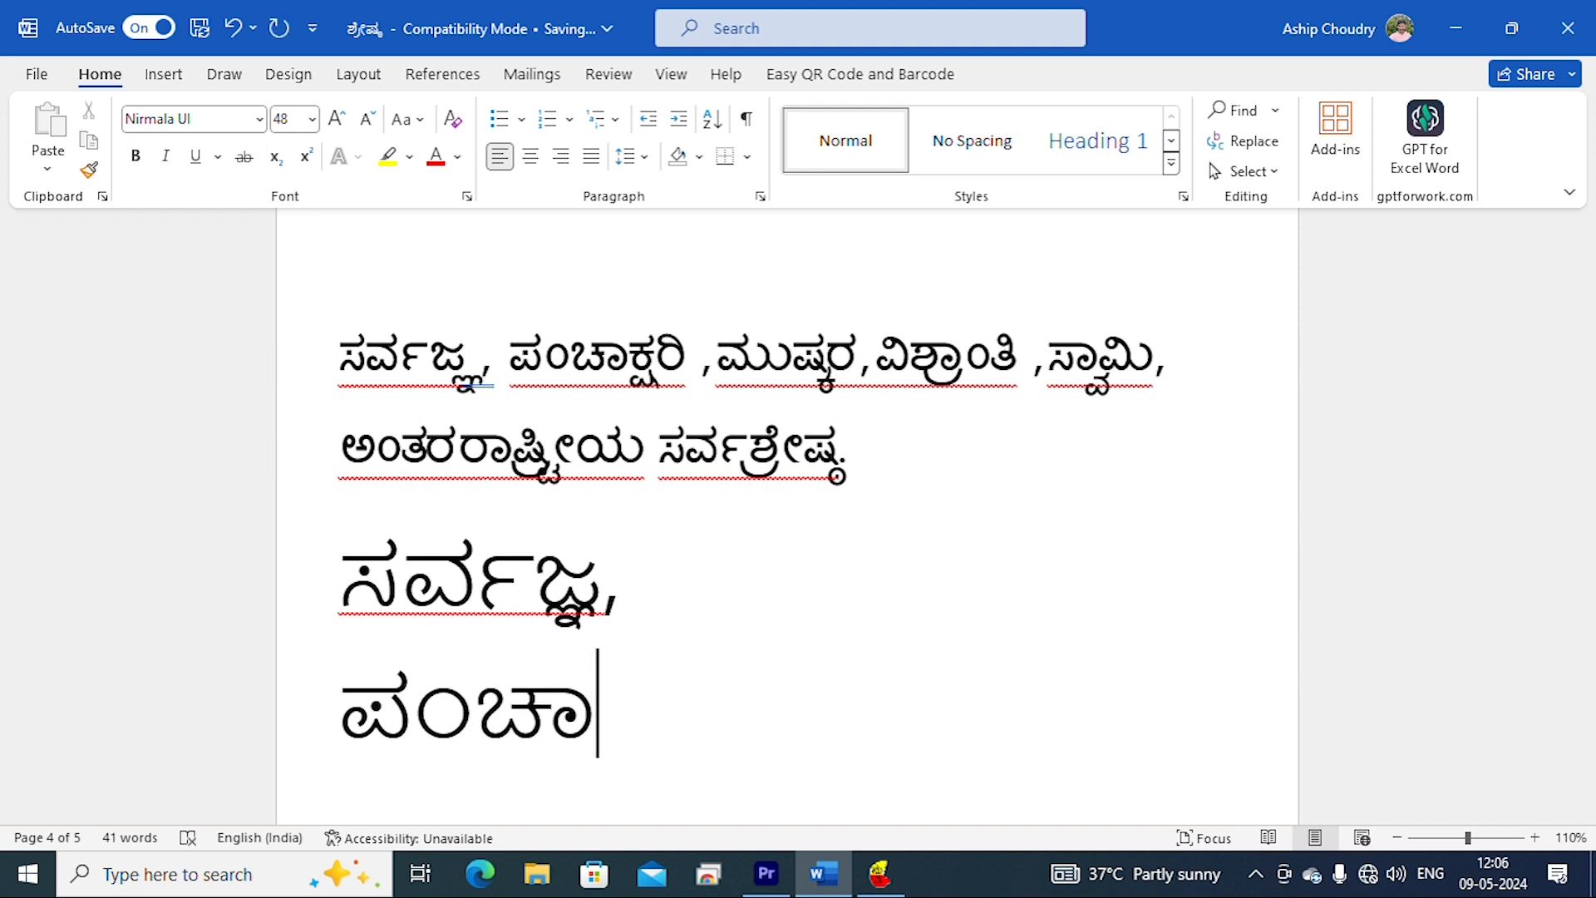
{"action": "type", "text": "ಕ್ಷ"}
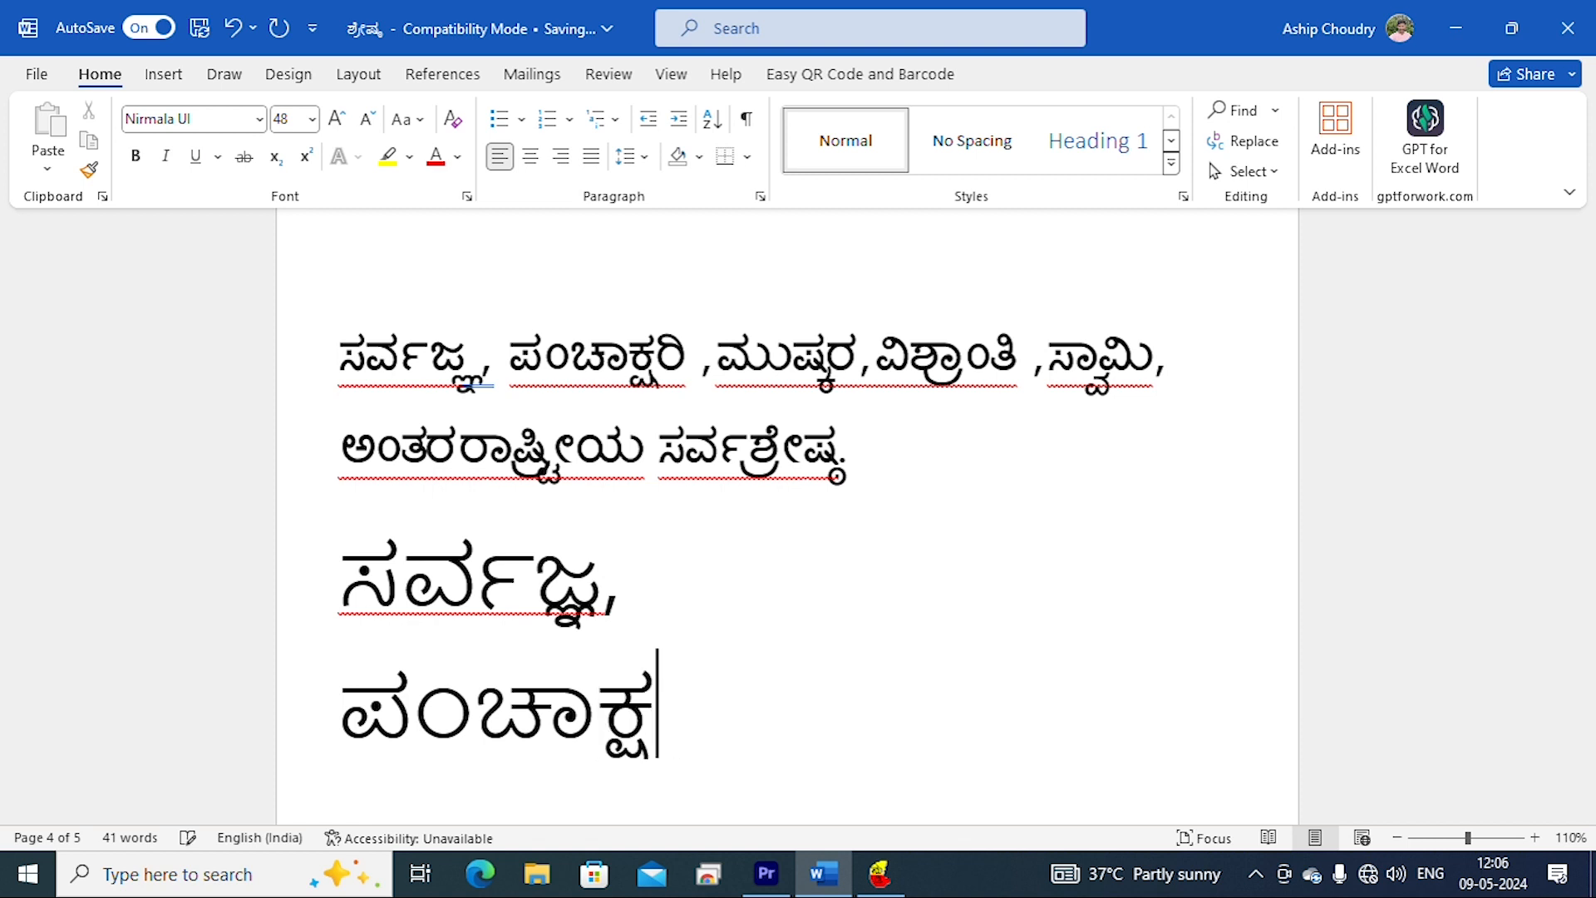
{"action": "type", "text": "ರಿ"}
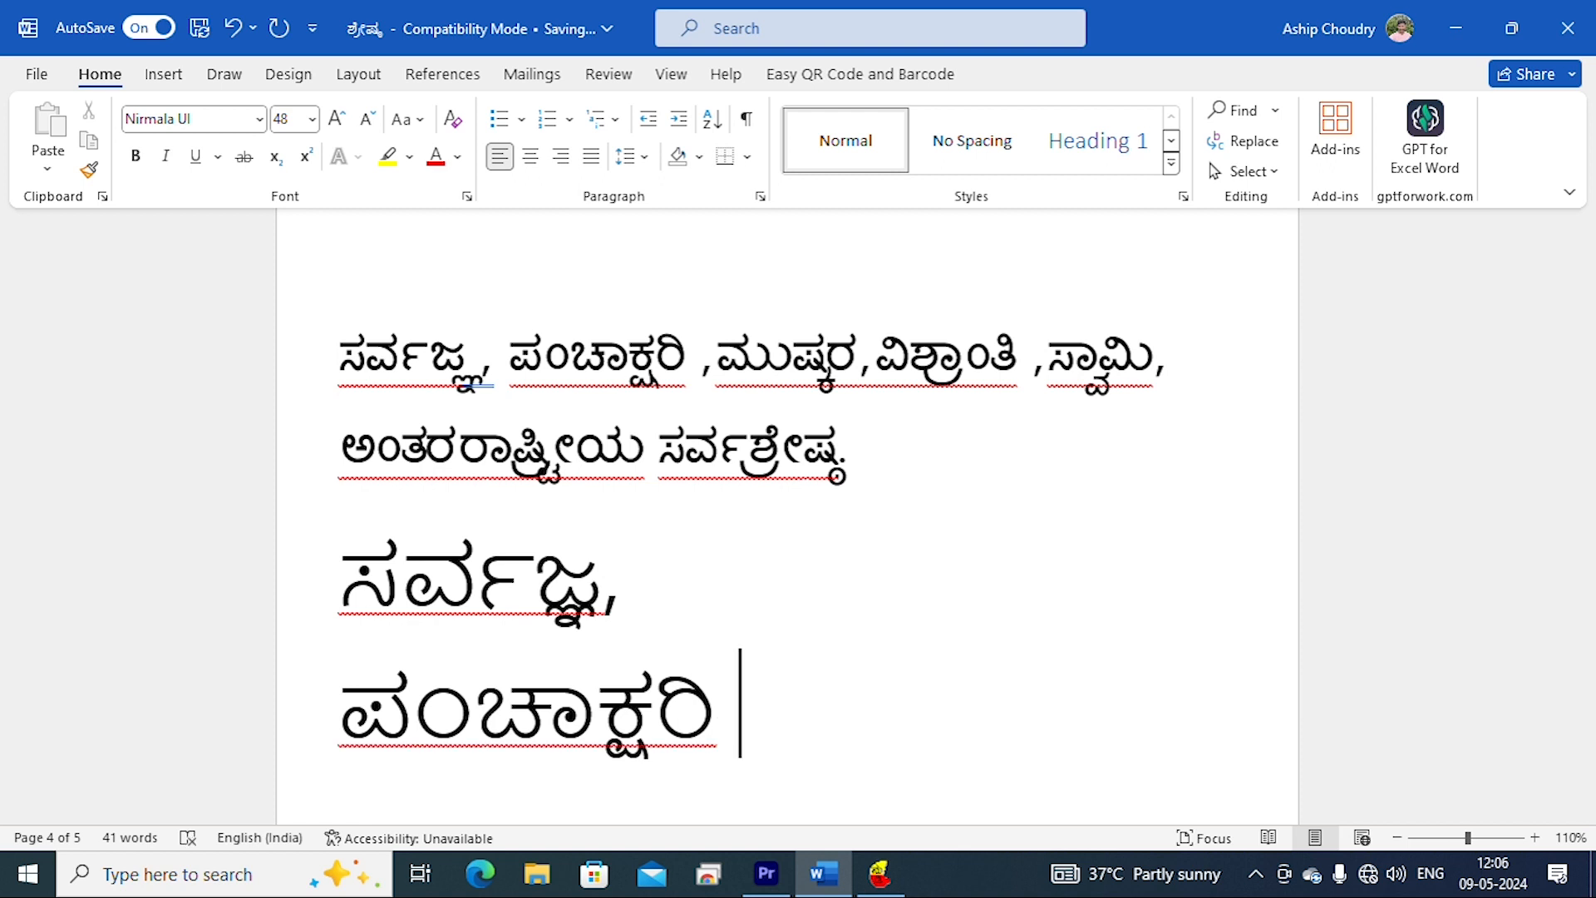
Write ಪಂಚಾಕ್ಷರಿ a second time on the same line.
{"action": "type", "text": " ಪ"}
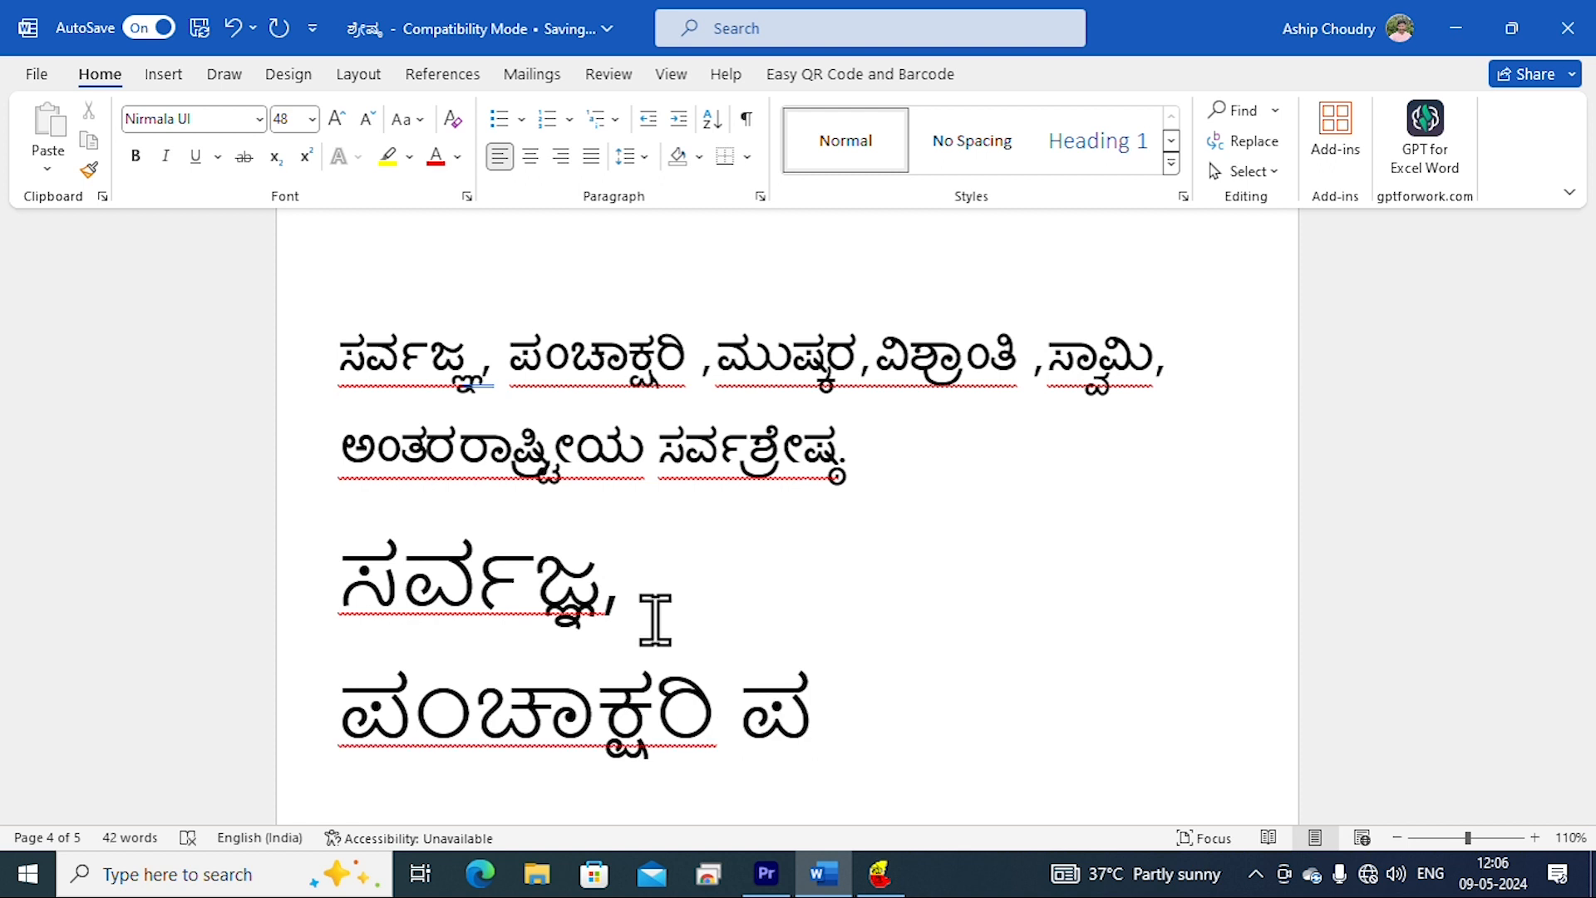
{"action": "type", "text": "ಂಚಾಕ್"}
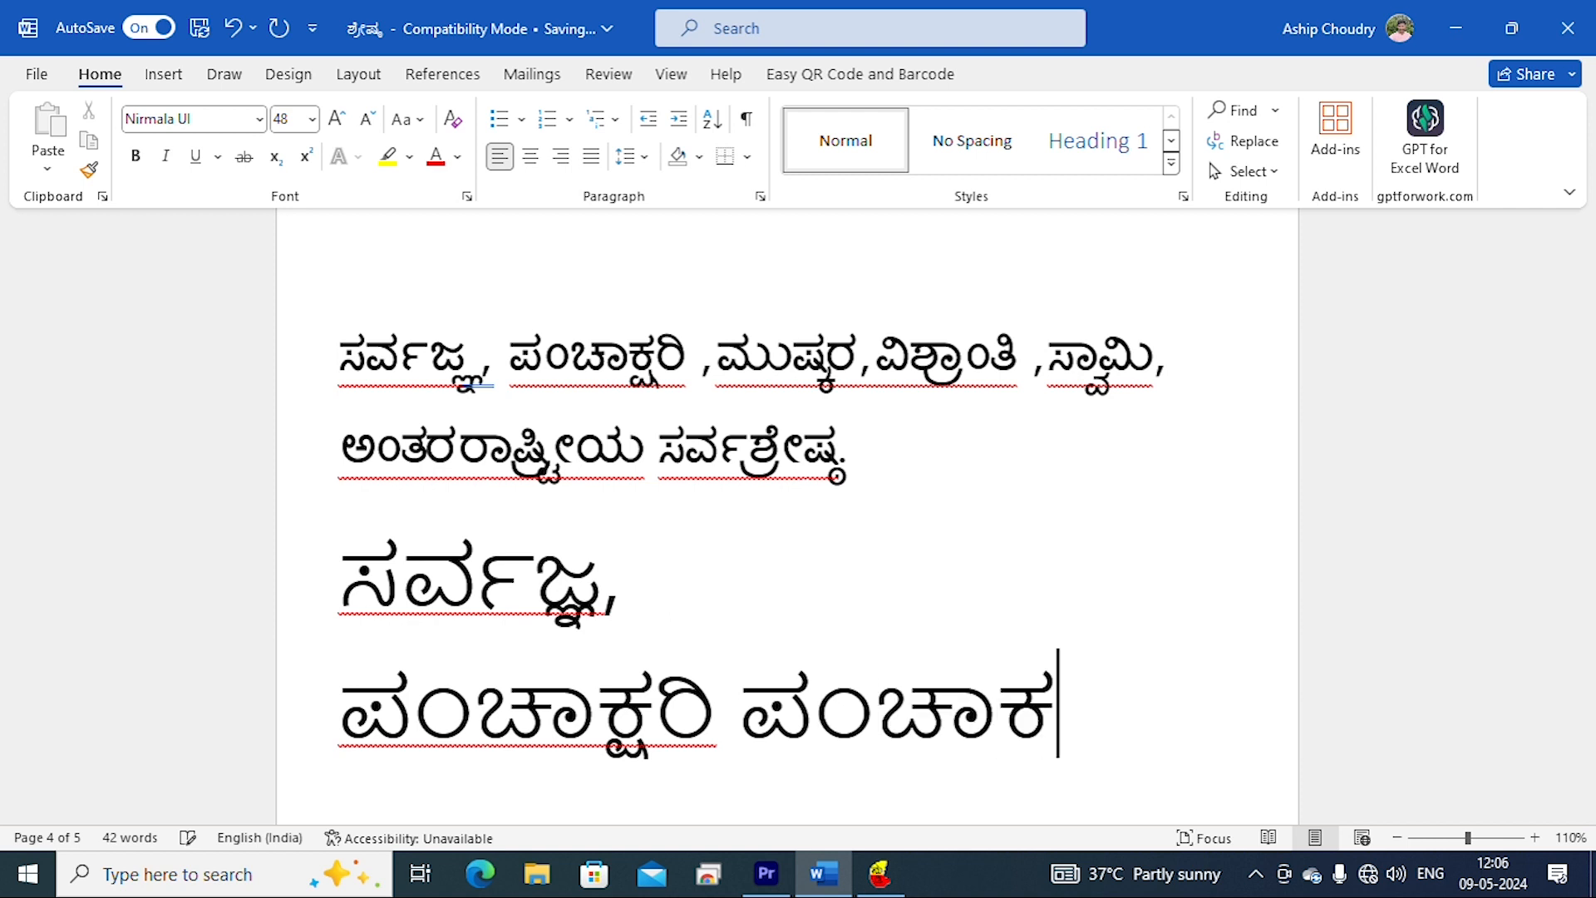
{"action": "type", "text": "ಷರಿ"}
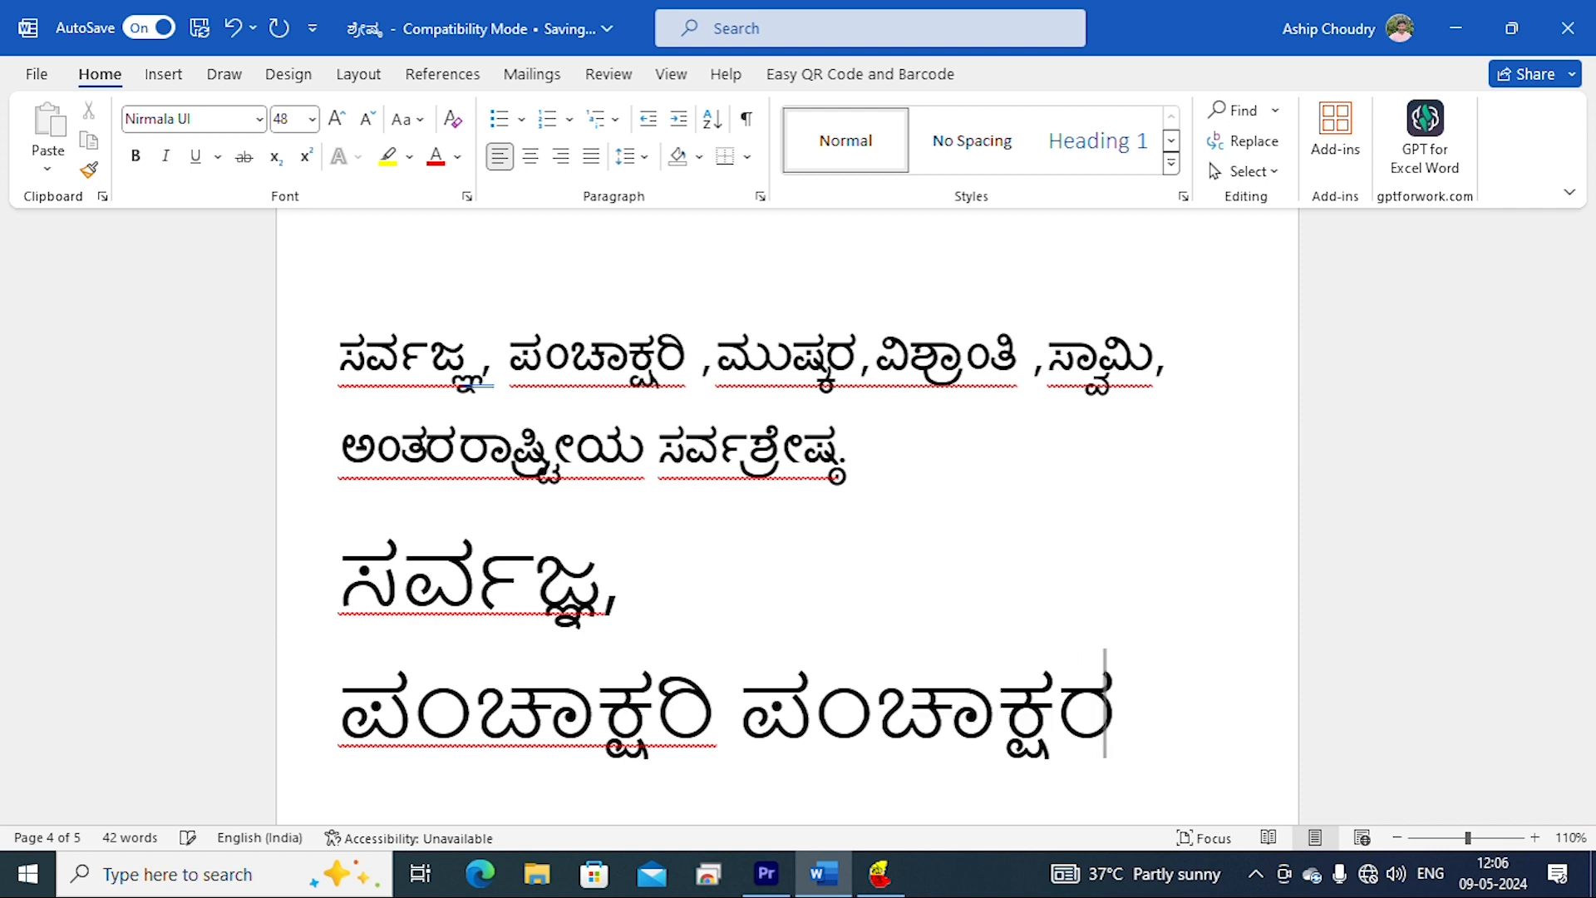
Delete the second ಪಂಚಾಕ್ಷರಿ from the line, keeping only the first one.
{"action": "key", "text": "BackSpace"}
{"action": "key", "text": "BackSpace"}
{"action": "key", "text": "BackSpace"}
{"action": "key", "text": "BackSpace"}
{"action": "key", "text": "BackSpace"}
{"action": "key", "text": "BackSpace"}
{"action": "key", "text": "BackSpace"}
{"action": "key", "text": "BackSpace"}
{"action": "key", "text": "BackSpace"}
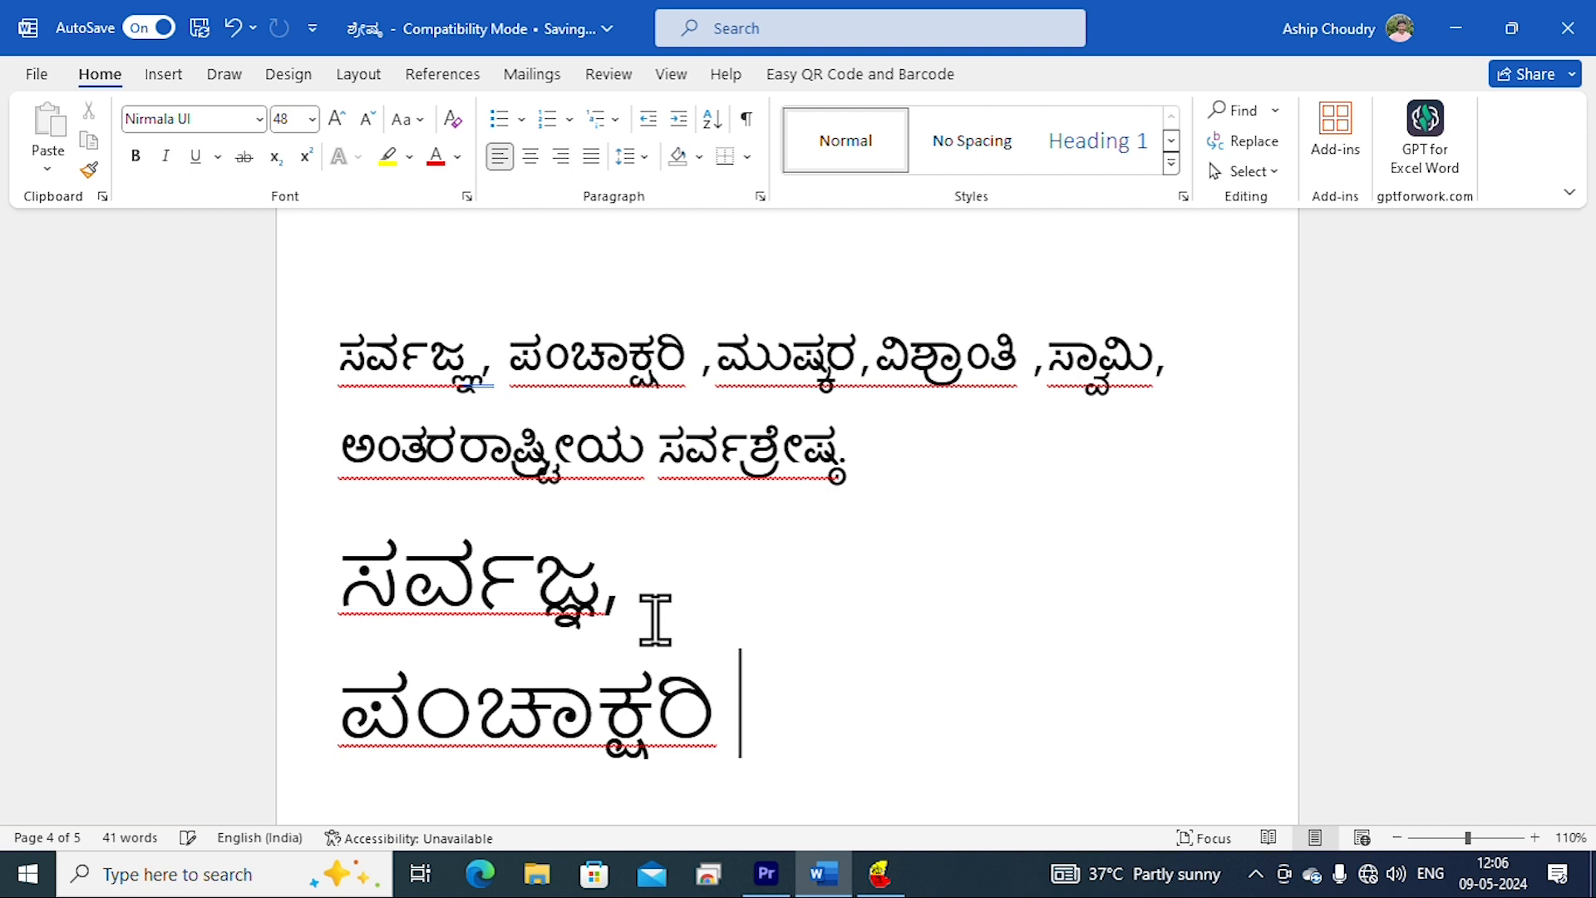
Write the word ಮುಷ್ಕರ on a new line below ಪಂಚಾಕ್ಷರಿ.
{"action": "key", "text": "Return"}
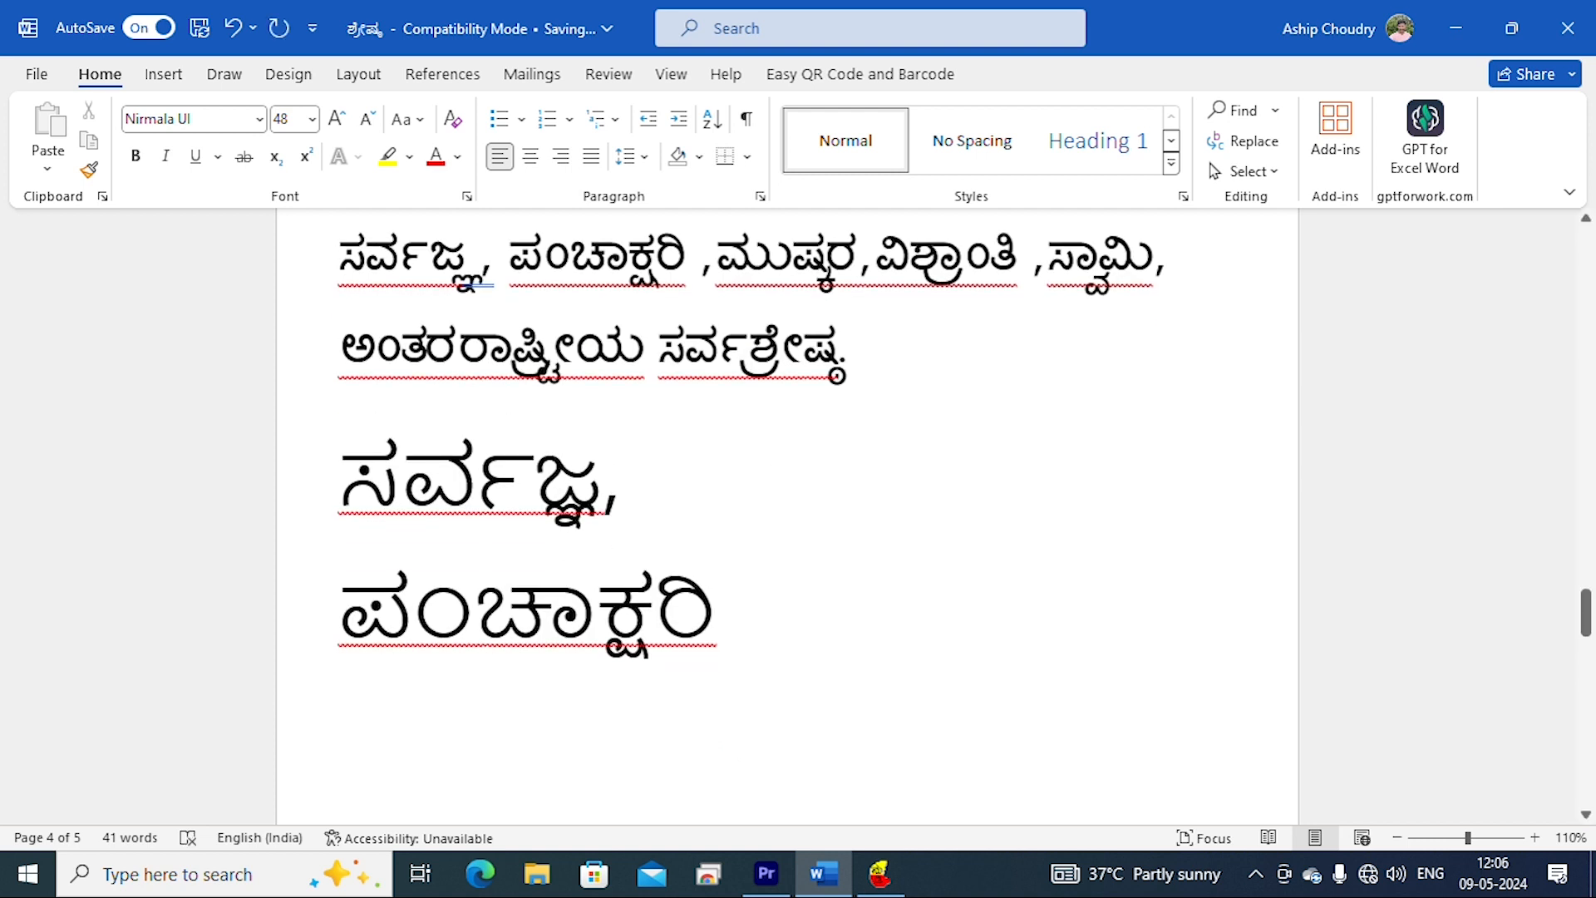
{"action": "type", "text": "ಮು"}
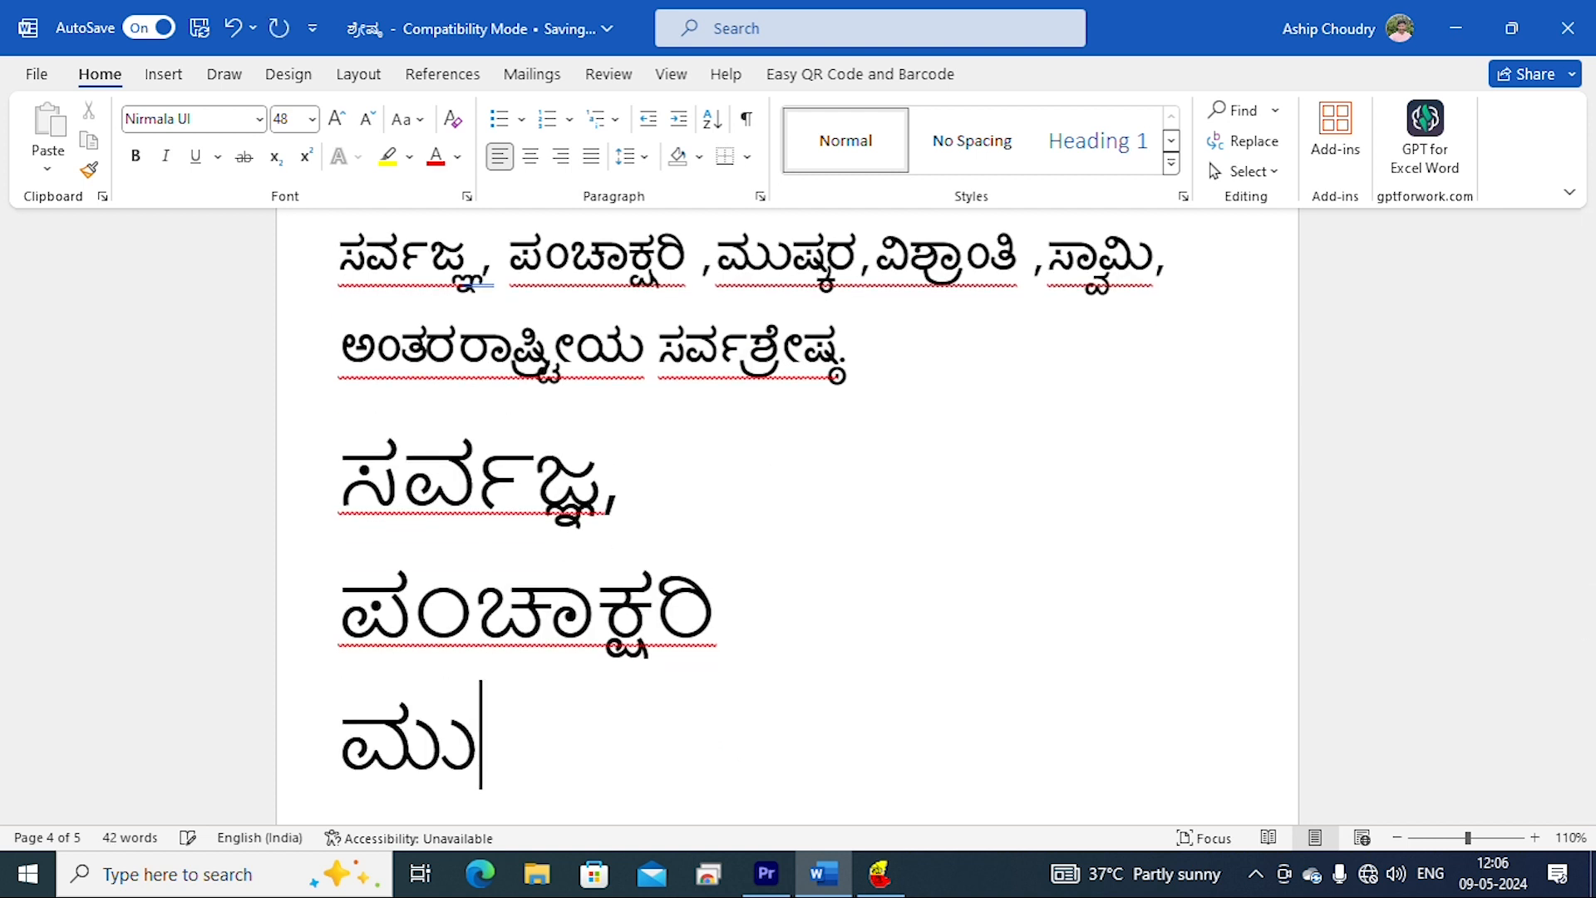
{"action": "type", "text": "ಷ್ಕ"}
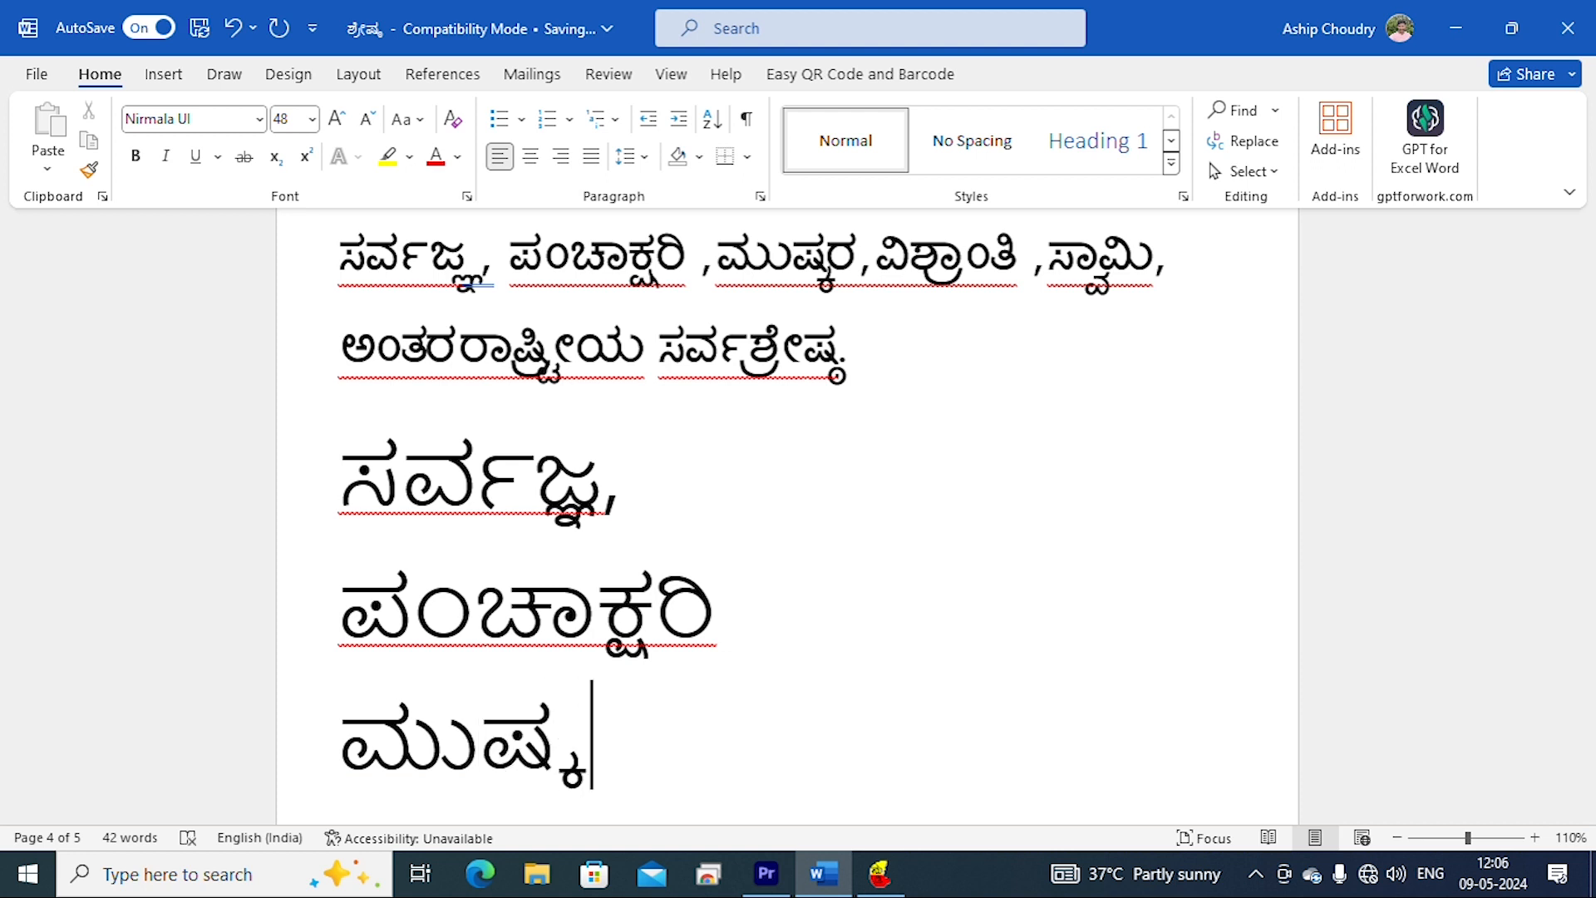
{"action": "type", "text": "ರ"}
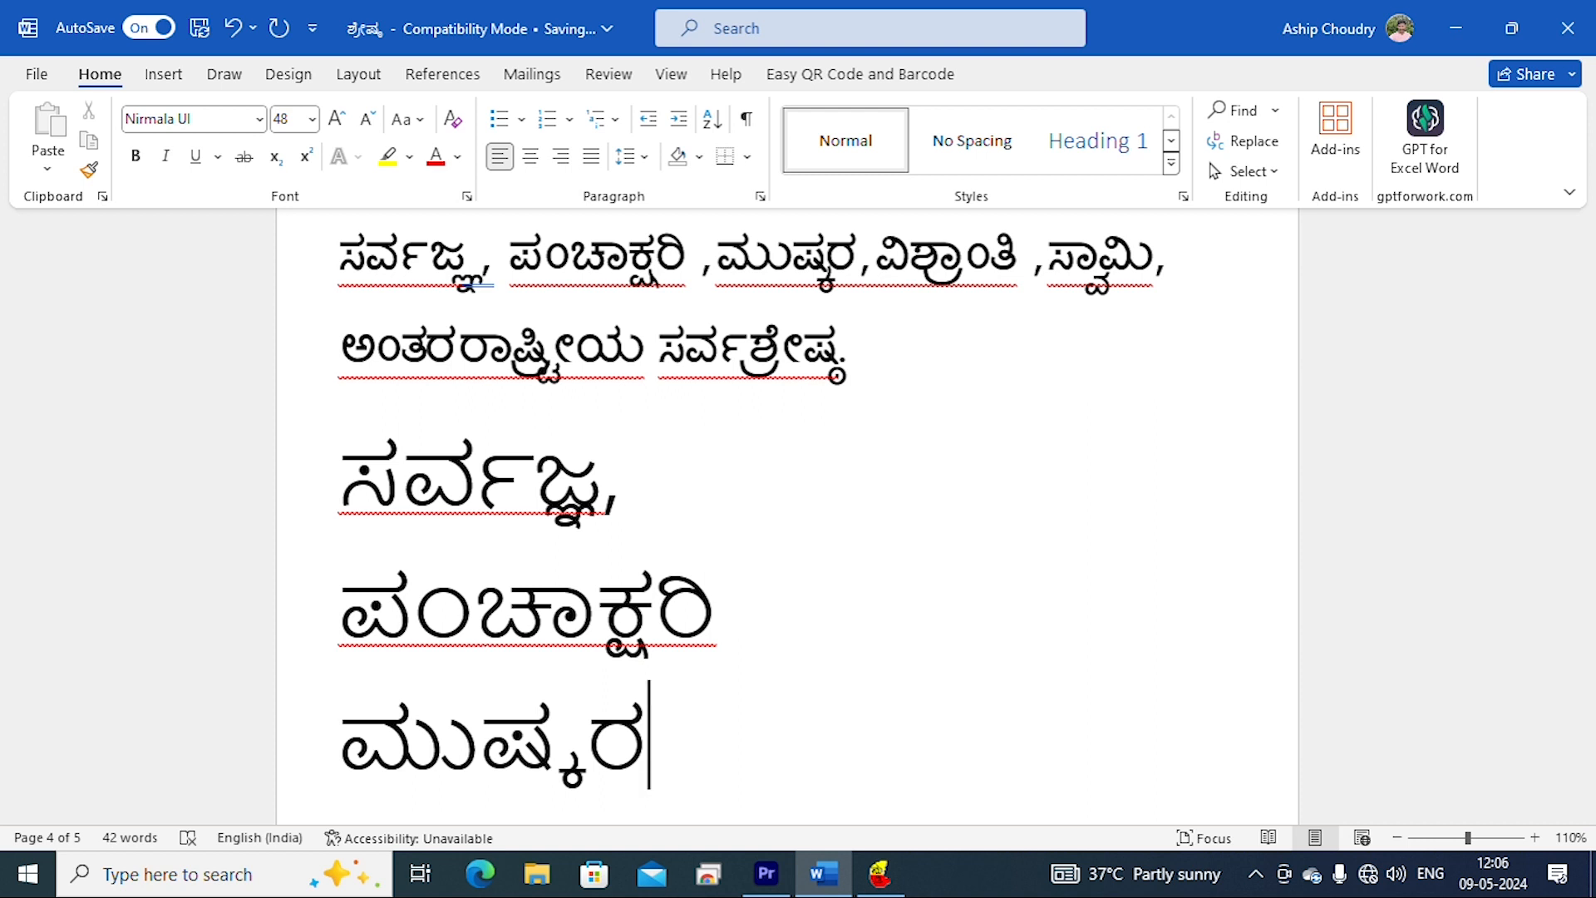
Write the word ವಿಶ್ರಾಂತಿ on a new line below ಮುಷ್ಕರ.
{"action": "key", "text": "Return"}
{"action": "type", "text": "ವಿ"}
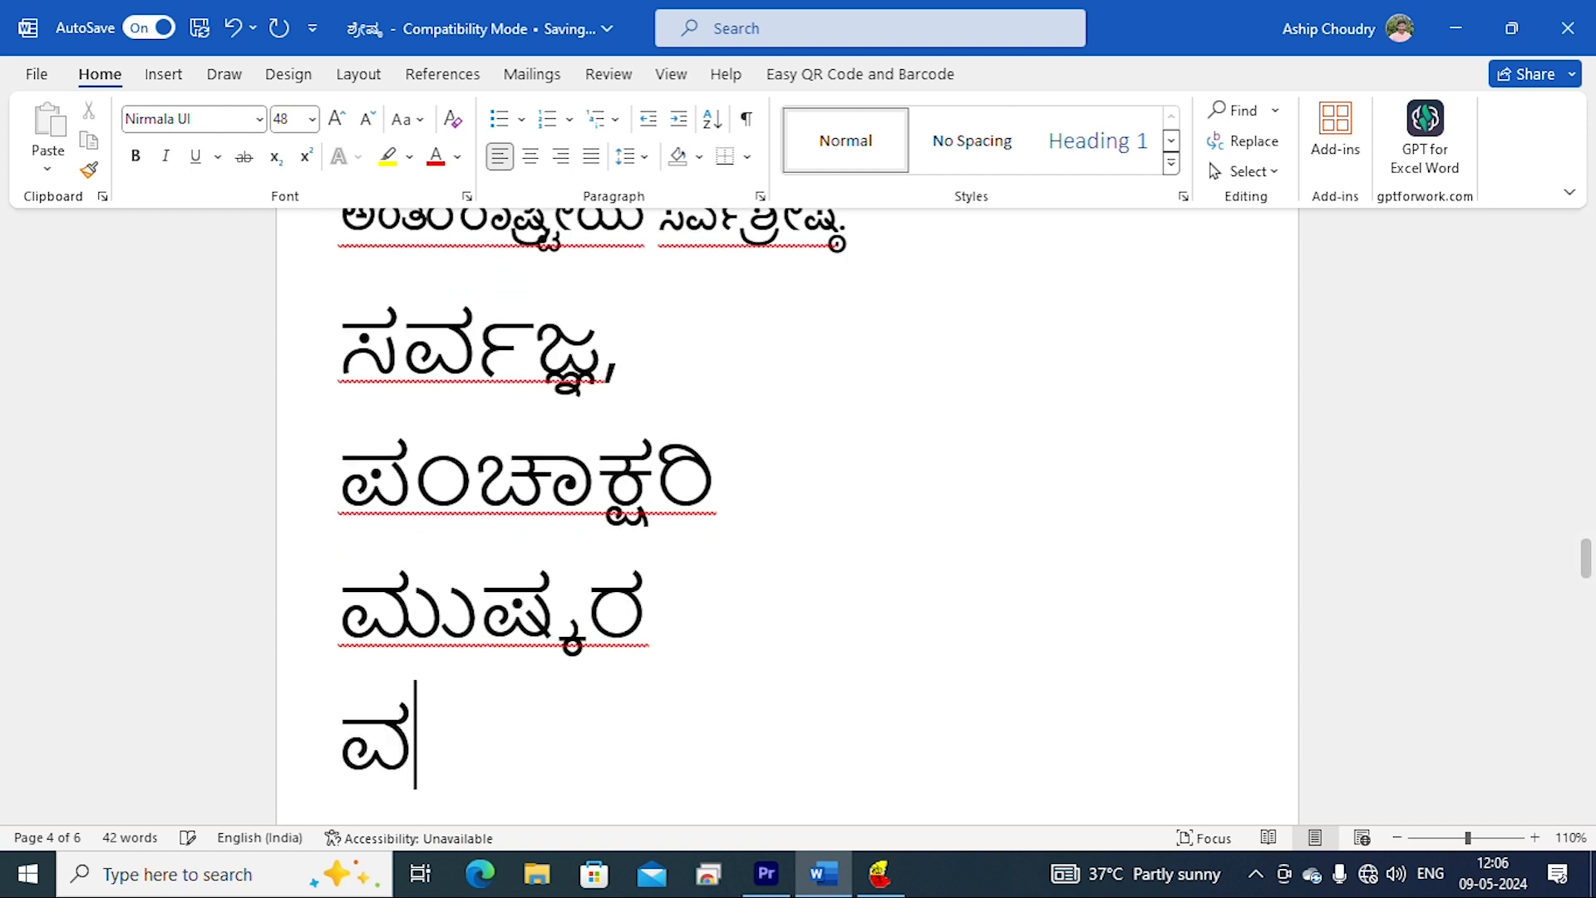
{"action": "type", "text": "ಶ"}
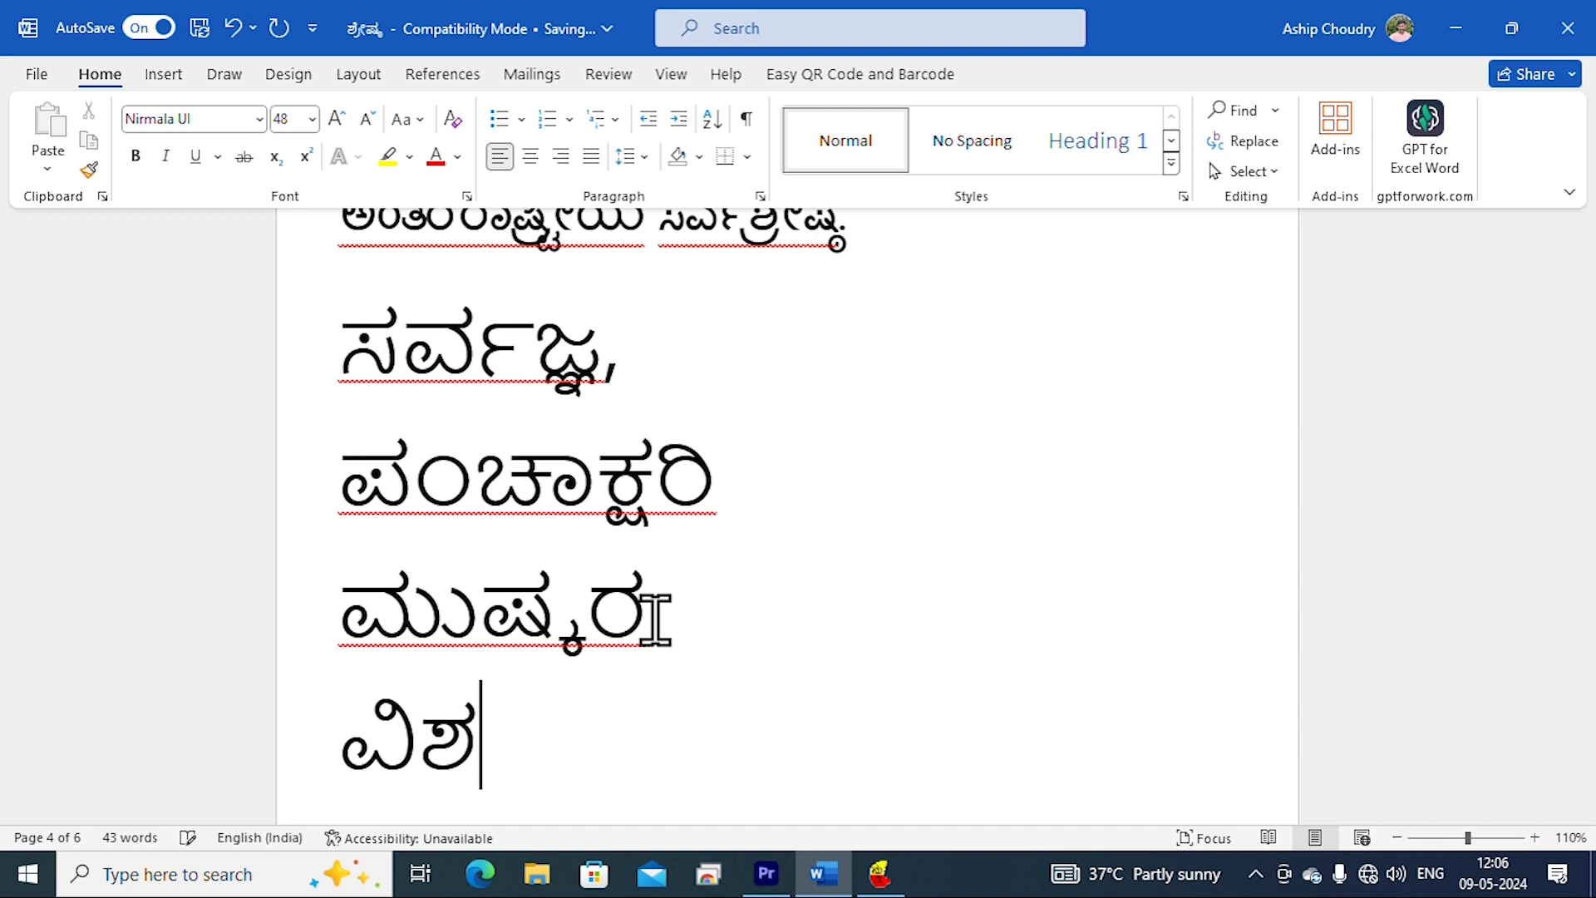
{"action": "type", "text": "್ರಾ"}
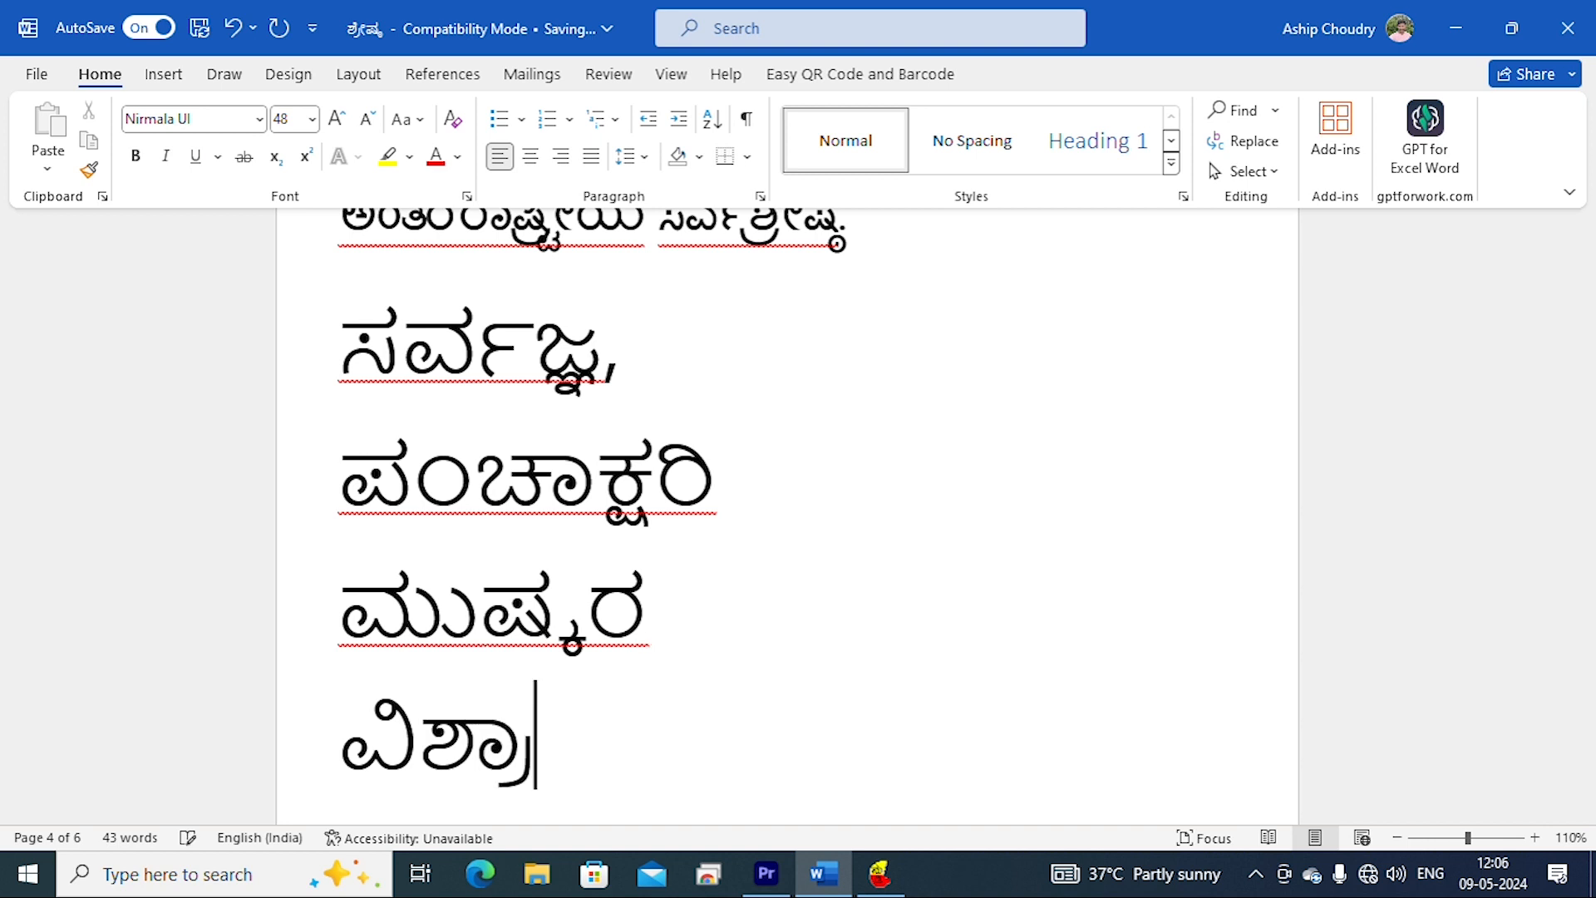
{"action": "type", "text": "ಂತಿ"}
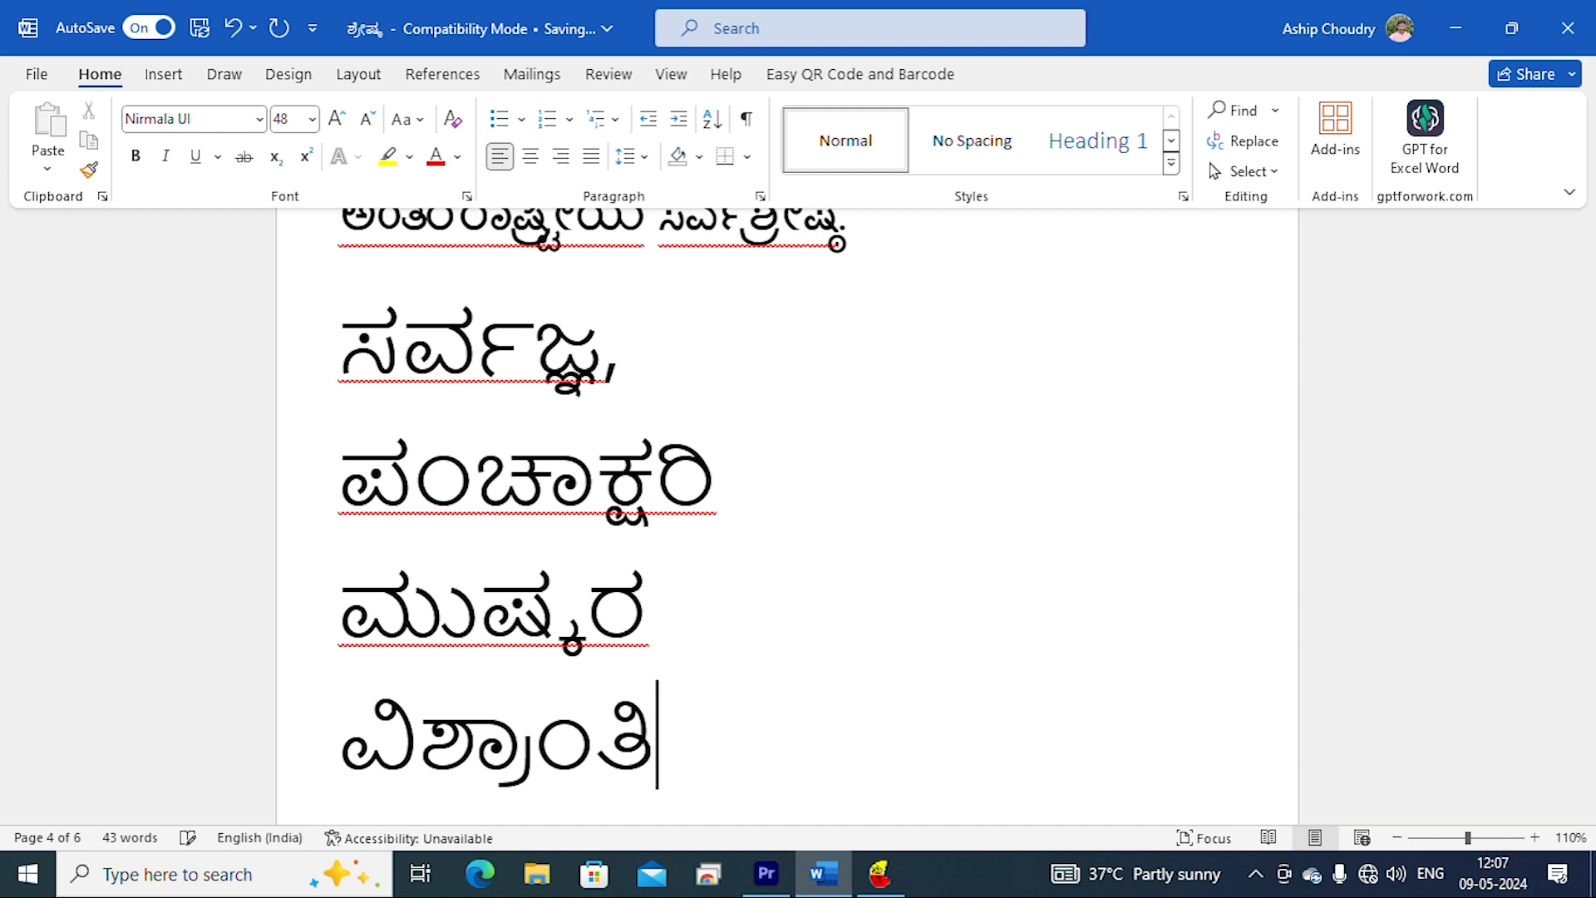
Check the next word in the Kannada paragraph and write ಸ್ವಾಮಿ on a new line below ವಿಶ್ರಾಂತಿ.
{"action": "scroll", "coordinate": [787, 515], "scroll_direction": "up", "scroll_amount": 3}
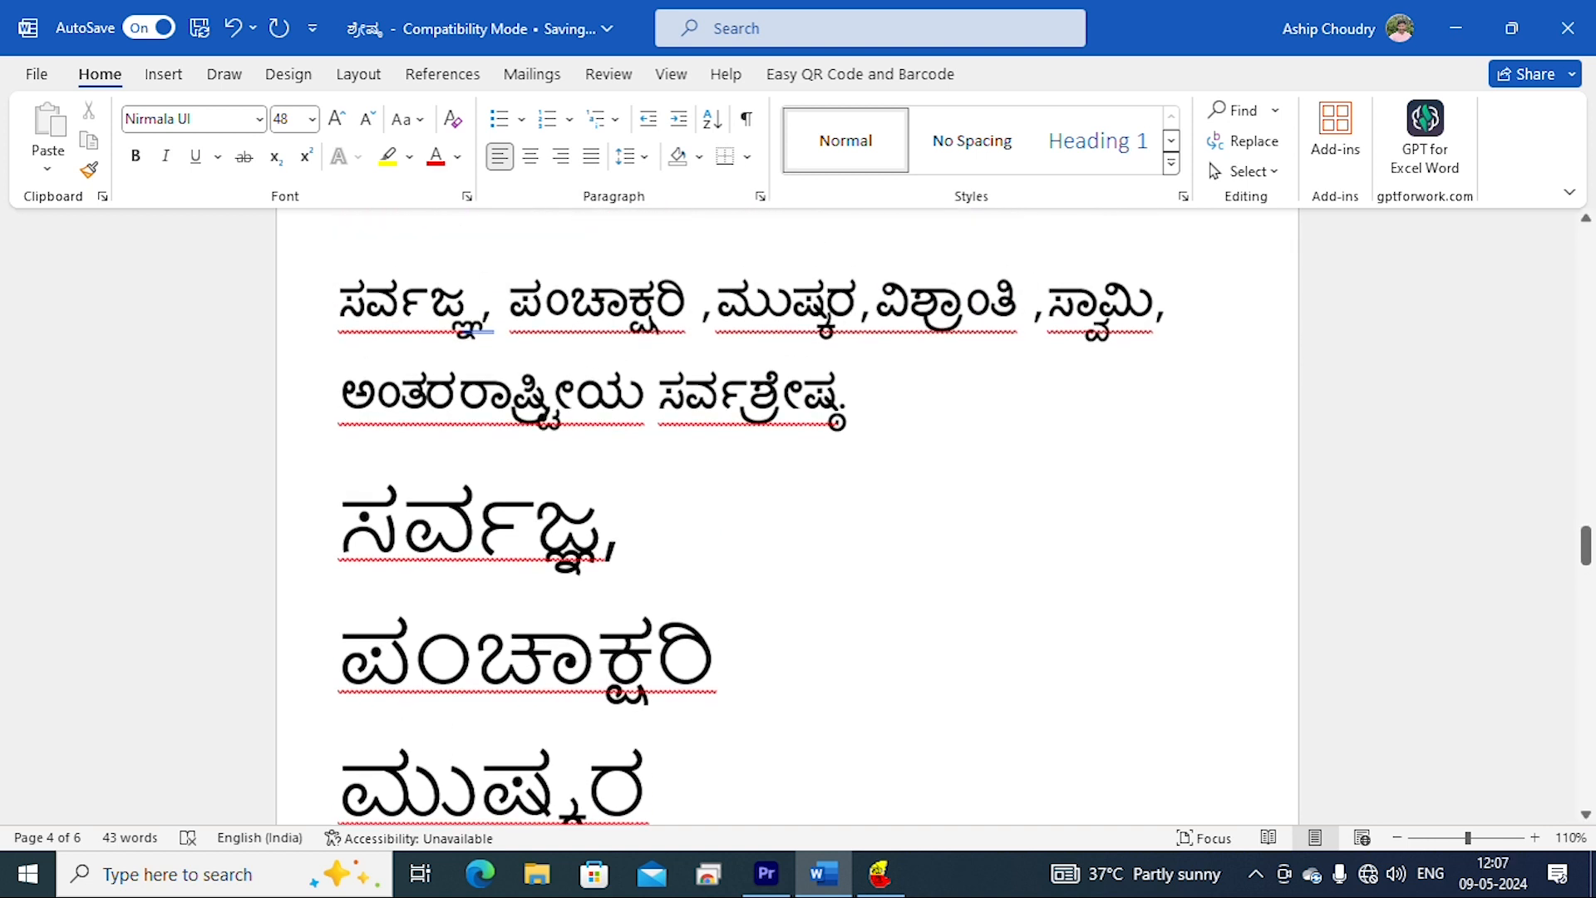
{"action": "scroll", "coordinate": [741, 656], "scroll_direction": "down", "scroll_amount": 5}
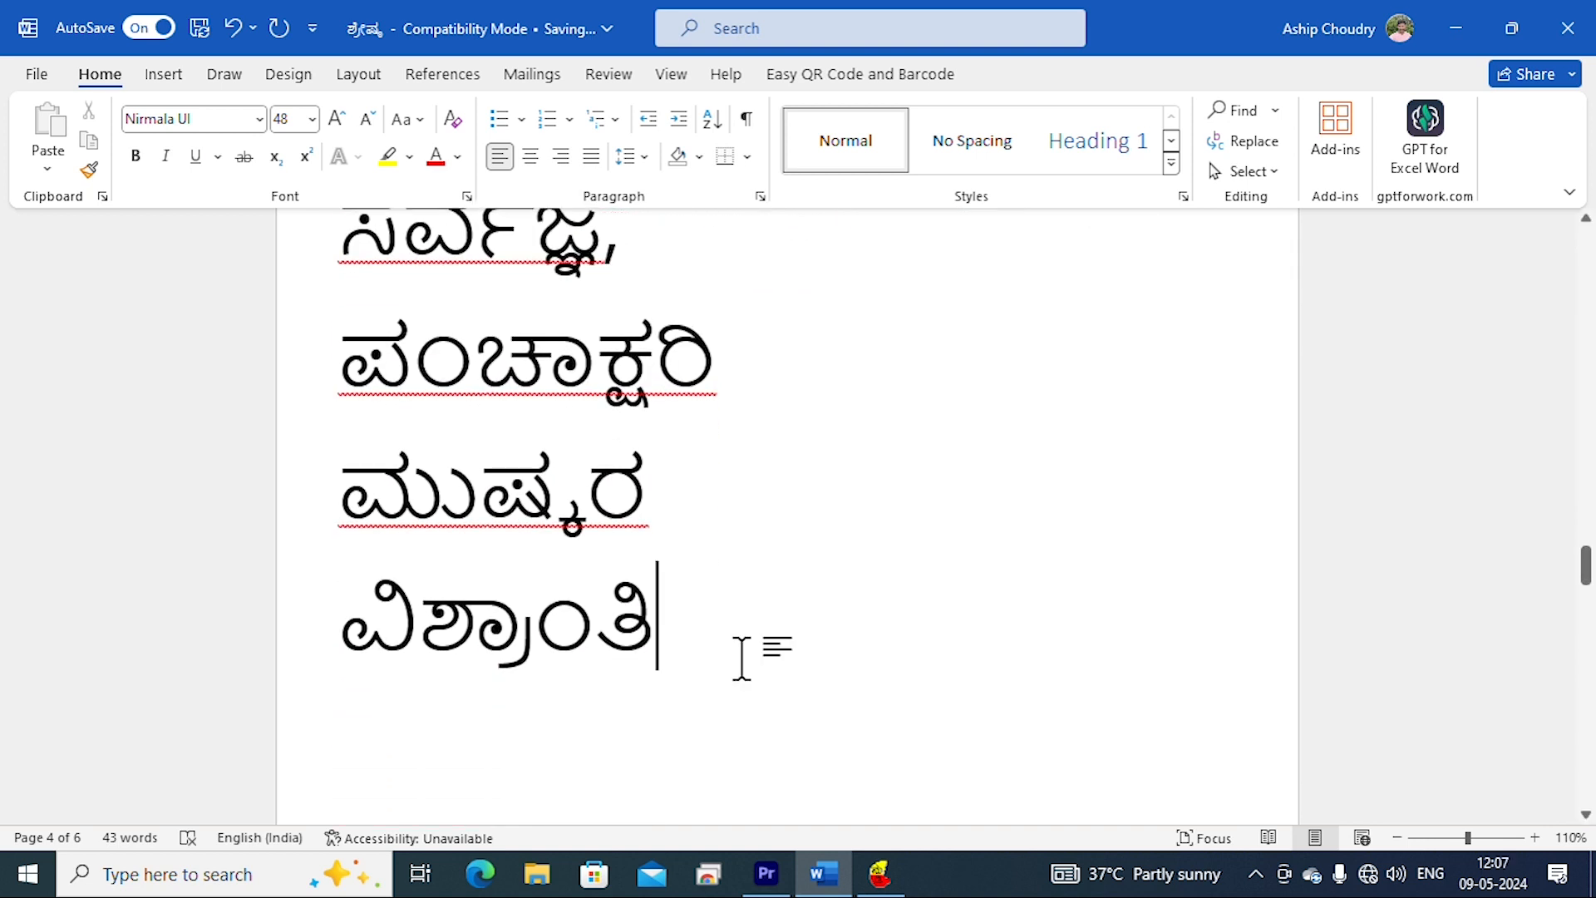
{"action": "key", "text": "Return"}
{"action": "type", "text": "ಸ"}
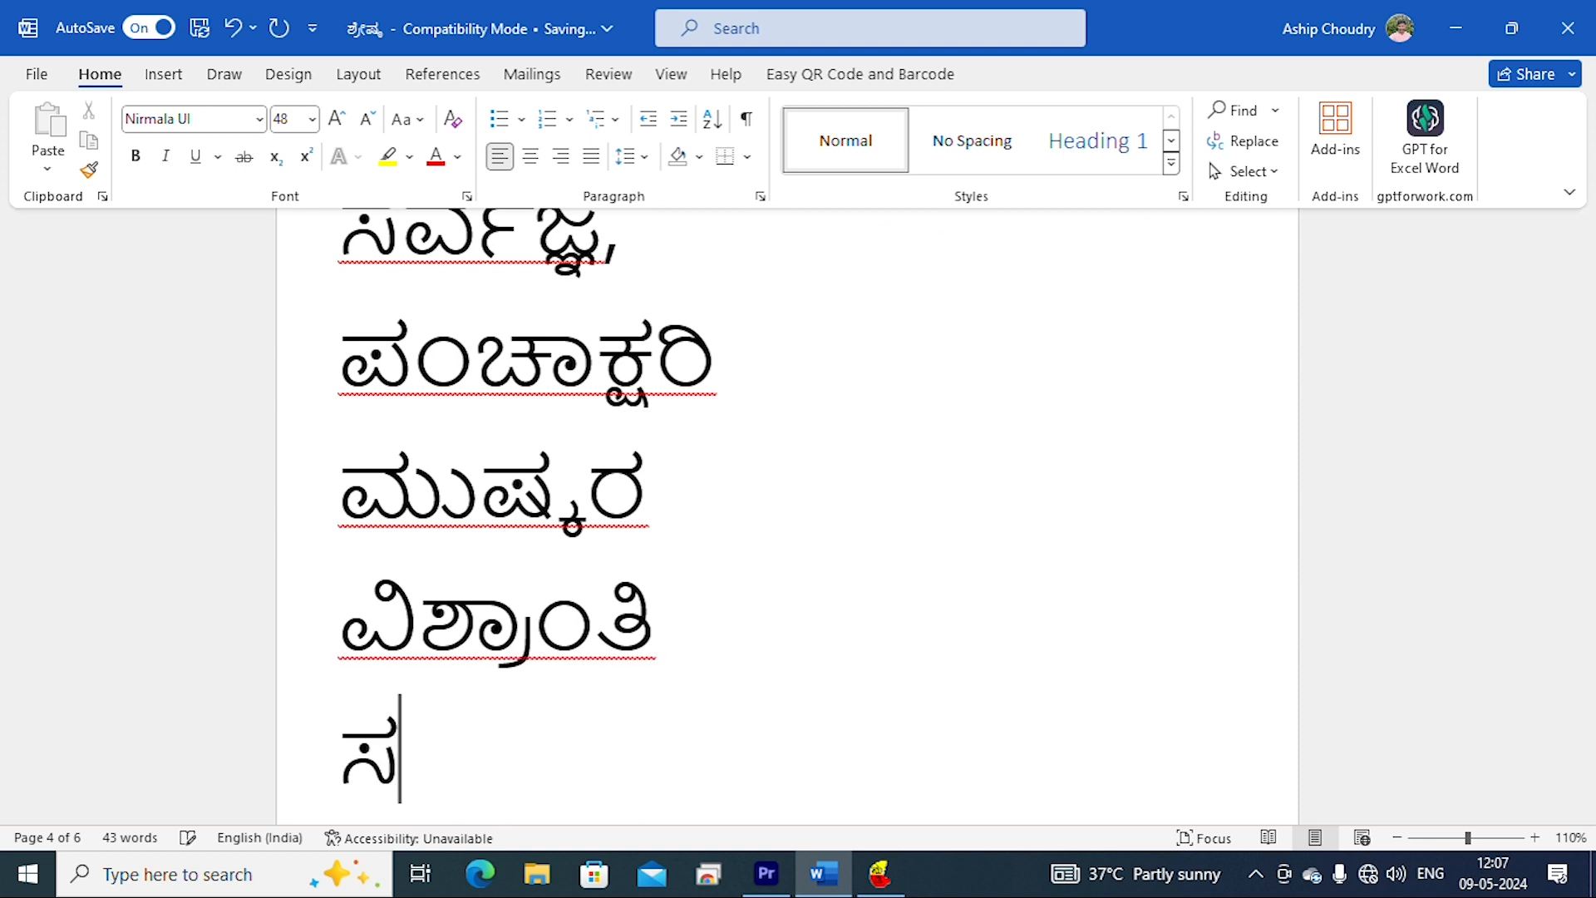
{"action": "type", "text": "್ವ"}
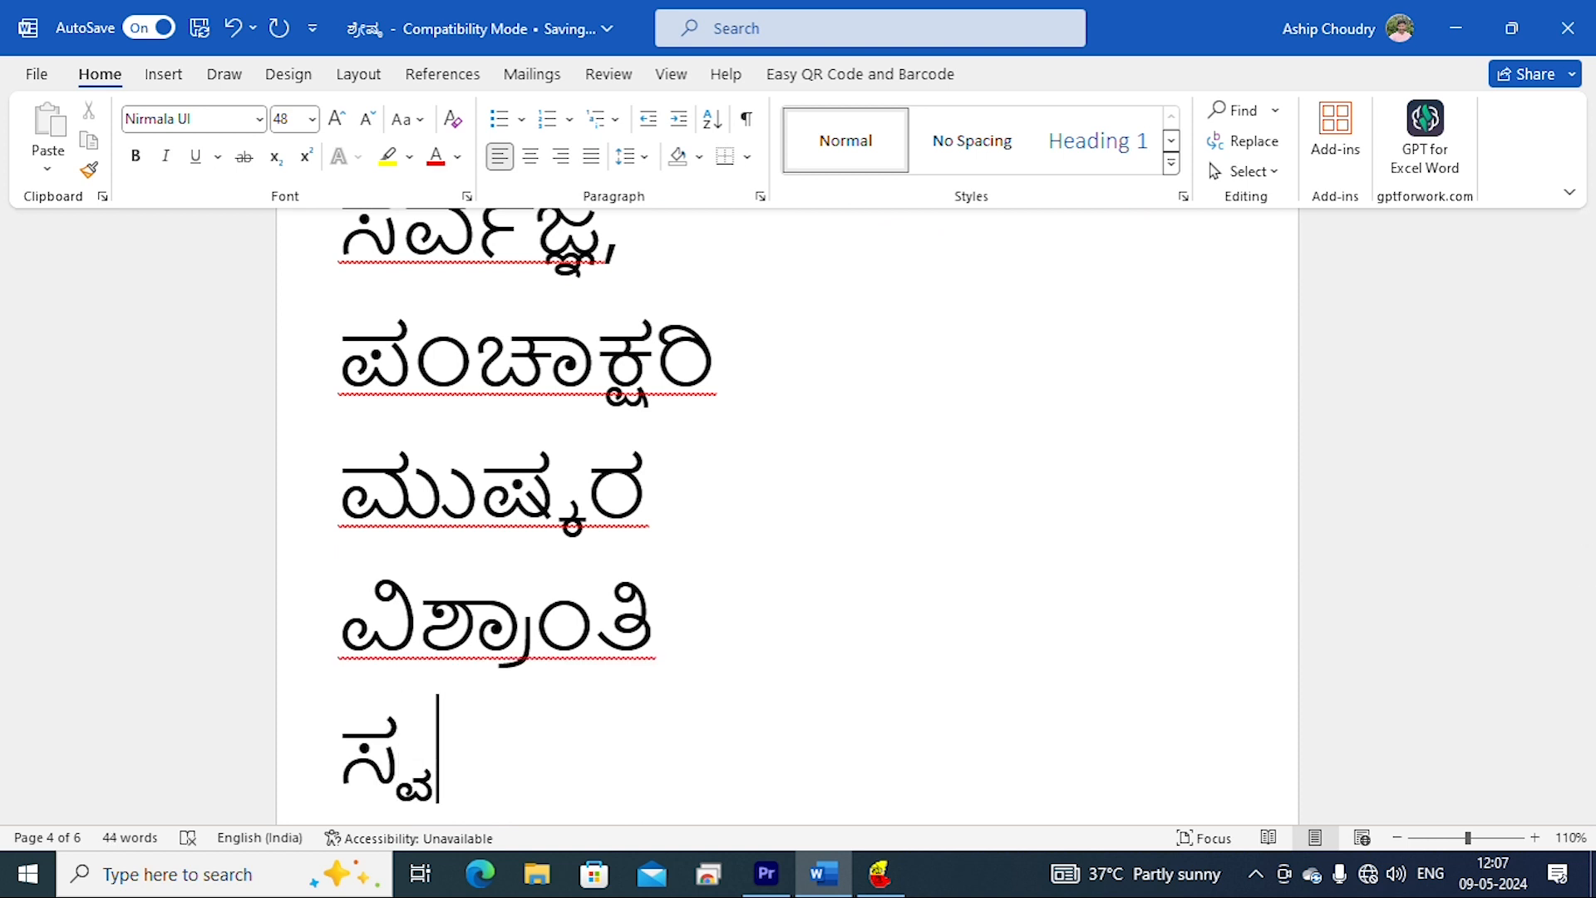
{"action": "type", "text": "ಾಮಿ"}
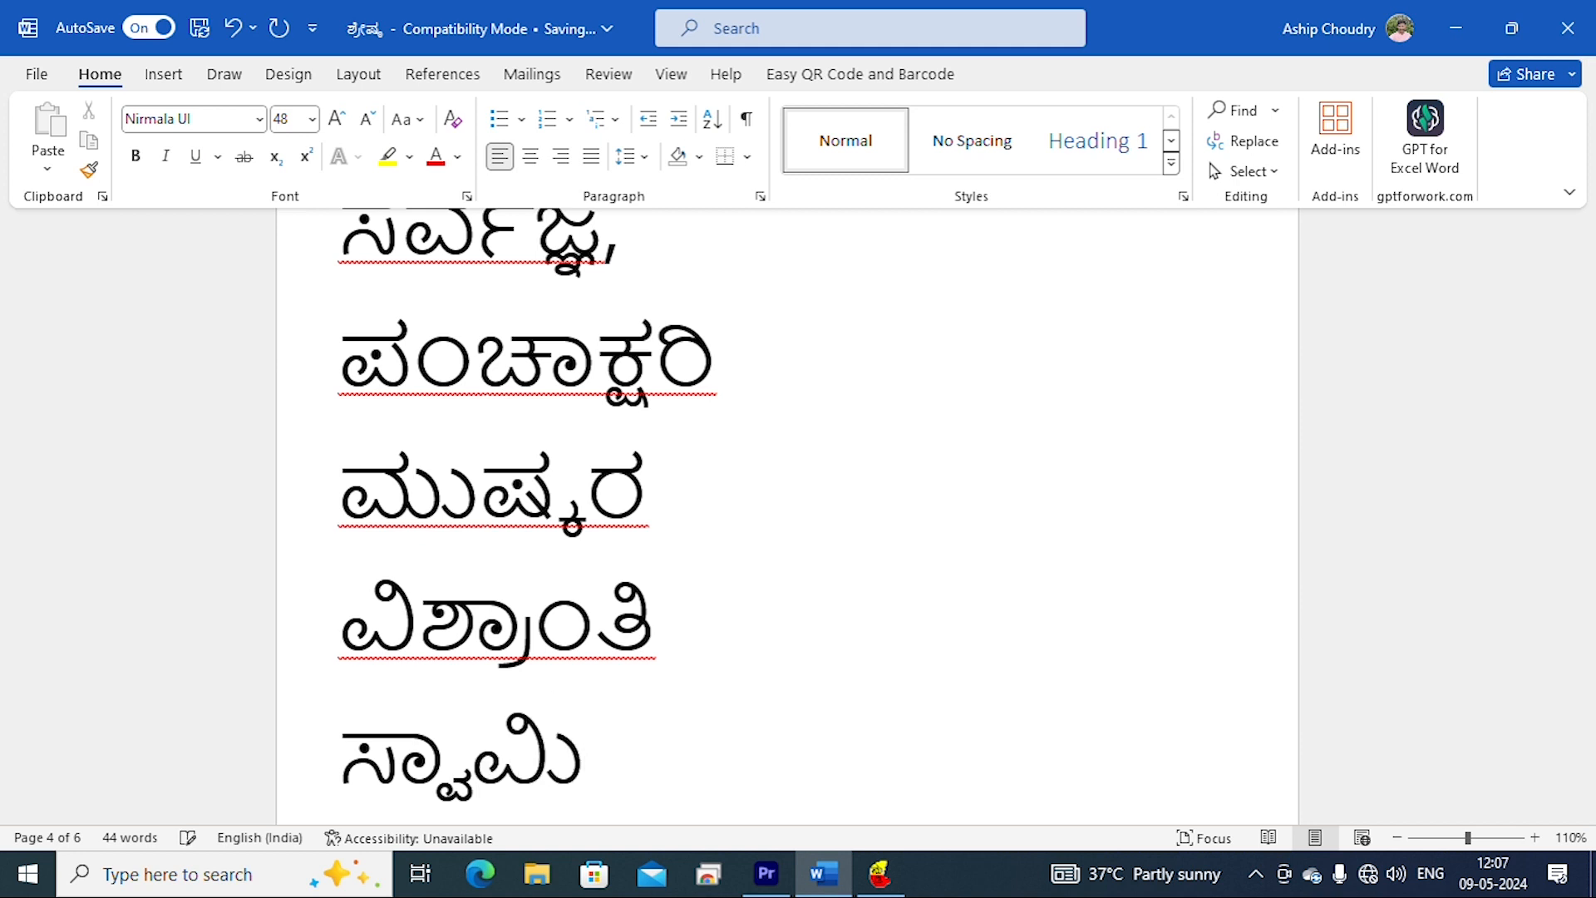
Check the paragraph again and write ಅಂತರ ರಾಷ್ಟ್ರೀಯ, as two separate words, on a new line below ಸ್ವಾಮಿ.
{"action": "scroll", "coordinate": [711, 671], "scroll_direction": "up", "scroll_amount": 5}
{"action": "scroll", "coordinate": [711, 671], "scroll_direction": "down", "scroll_amount": 2}
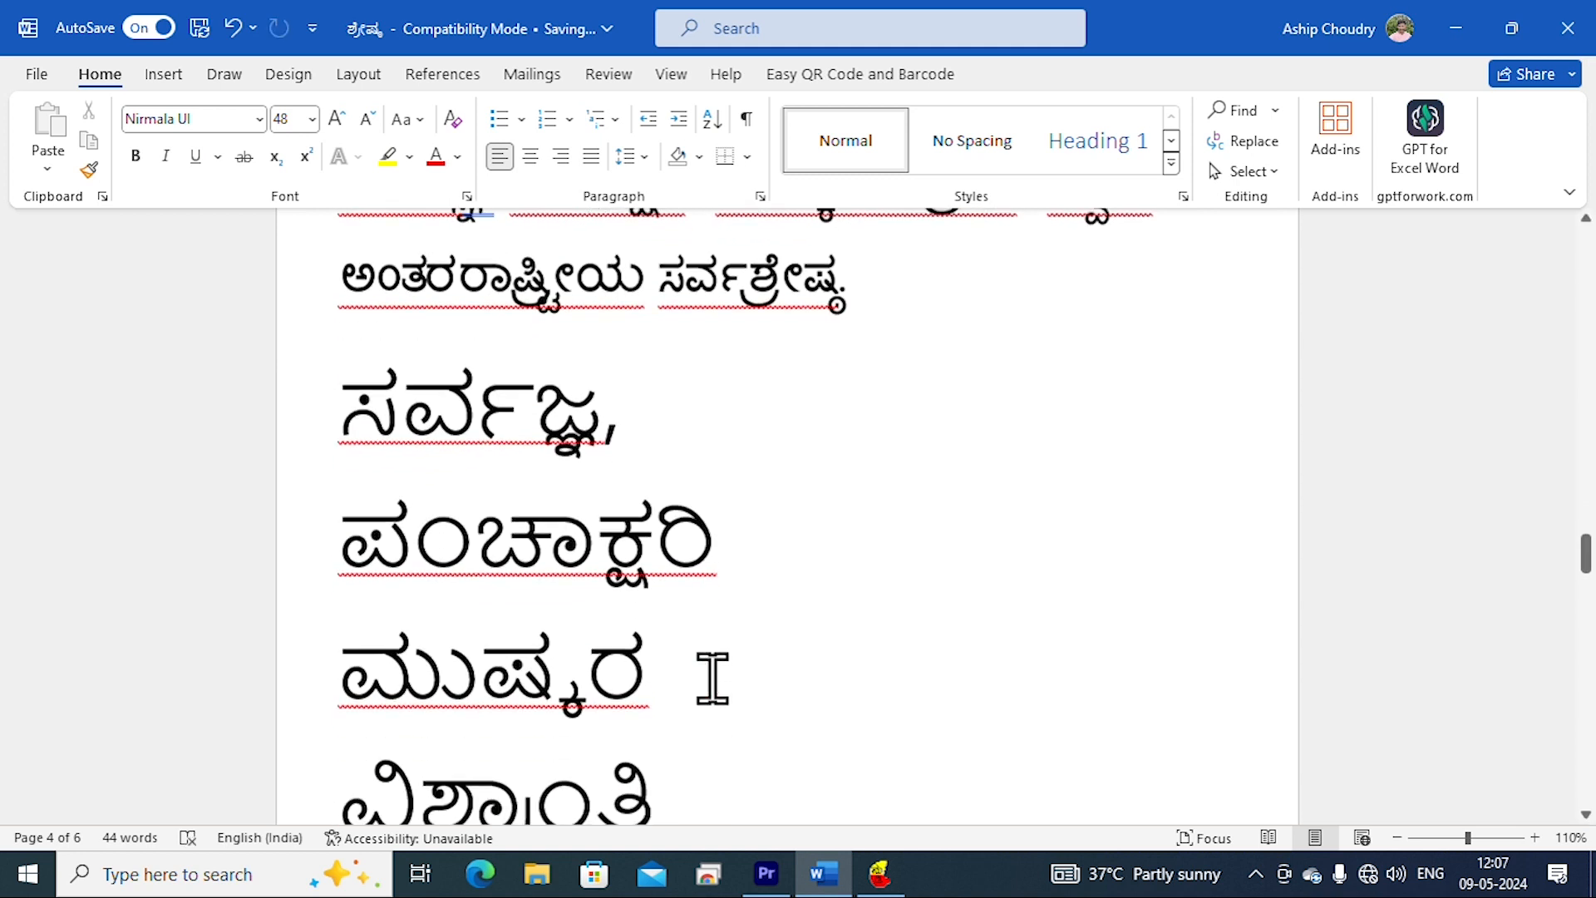
{"action": "scroll", "coordinate": [770, 781], "scroll_direction": "down", "scroll_amount": 3}
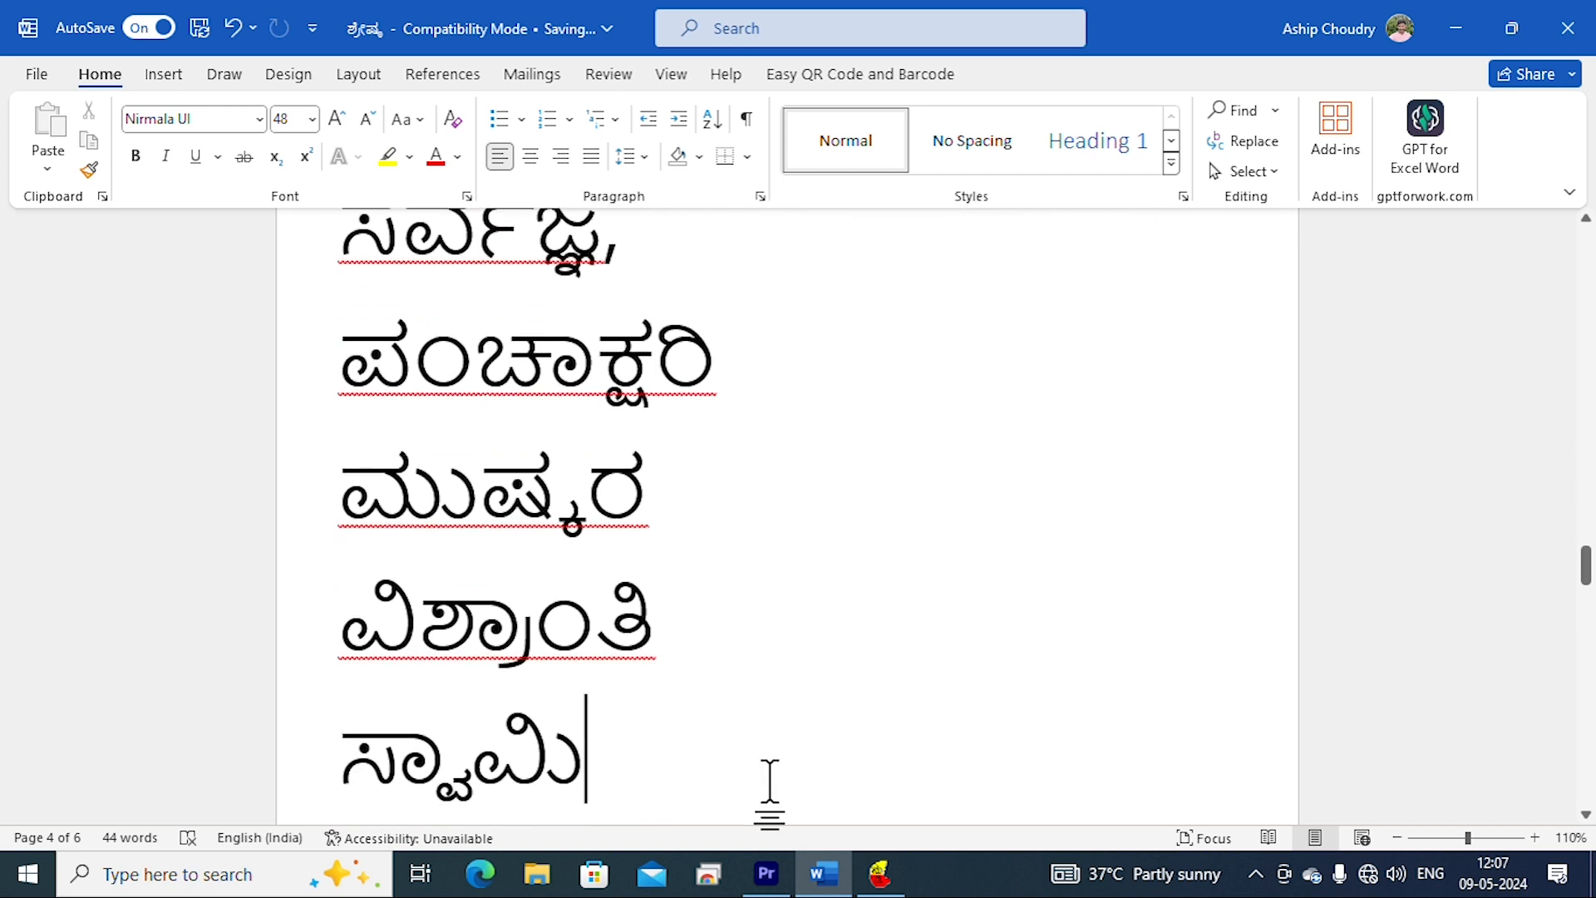
{"action": "key", "text": "Return"}
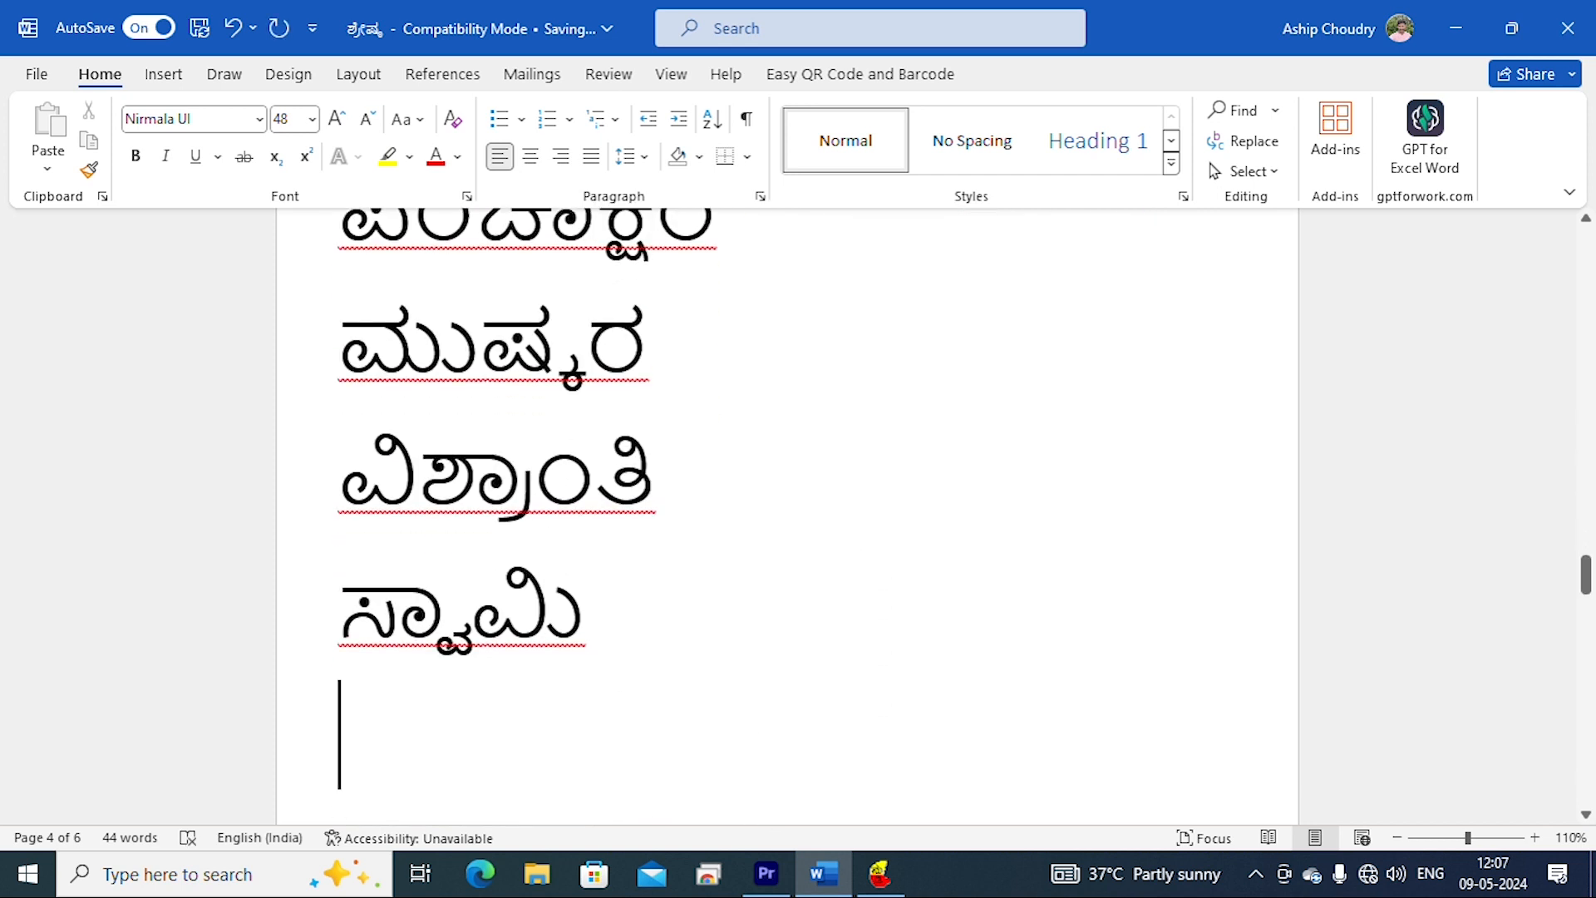
{"action": "type", "text": "ಅಂ"}
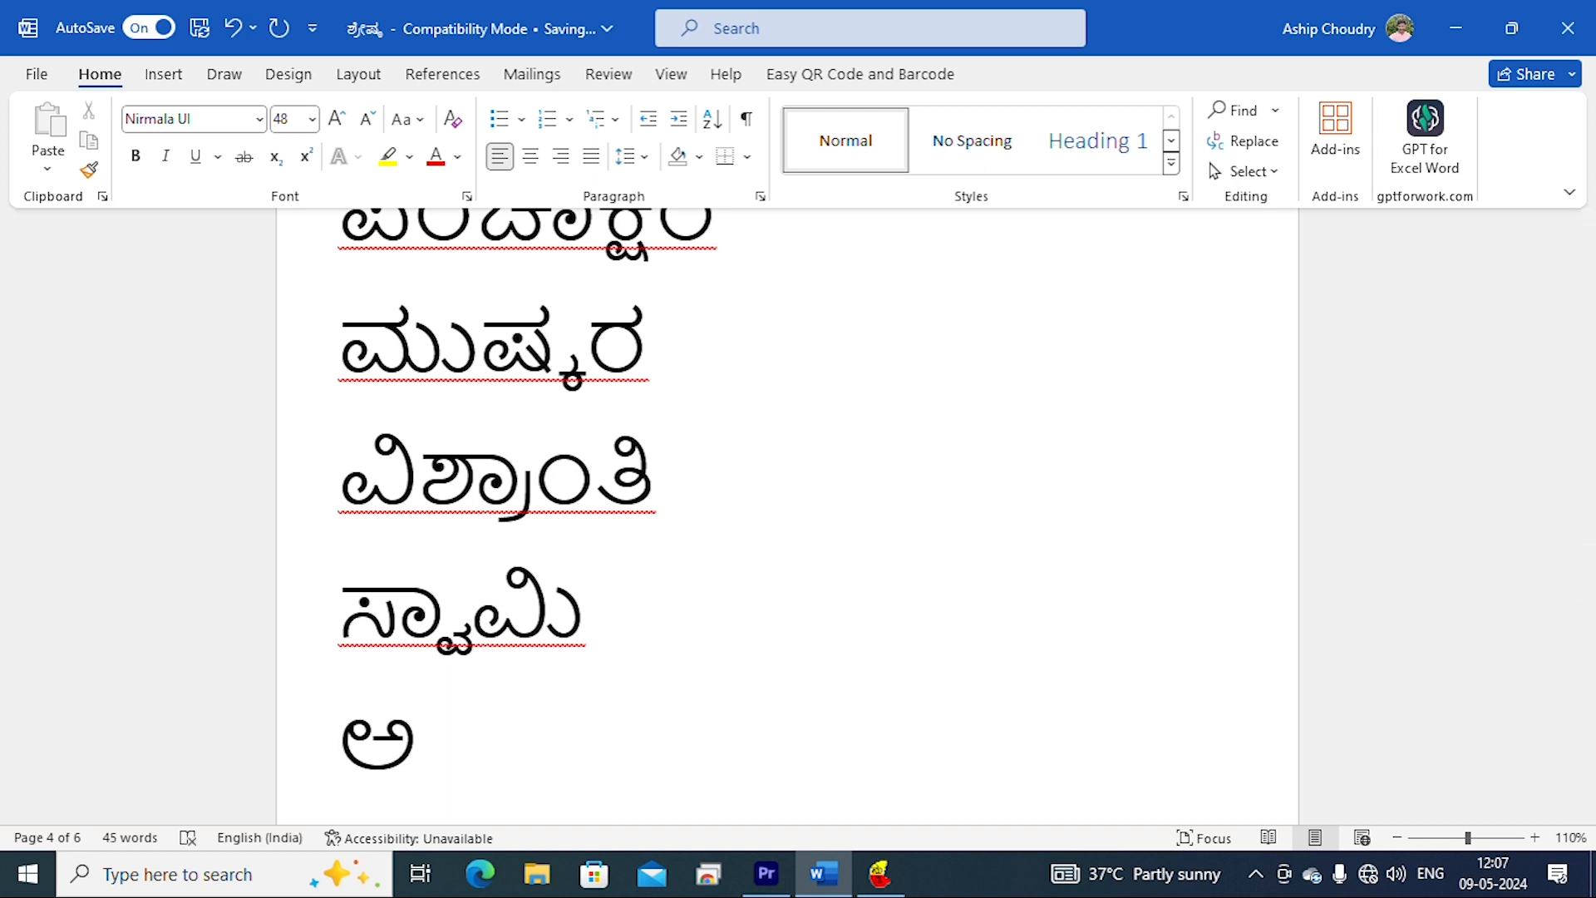
{"action": "type", "text": "ತರ"}
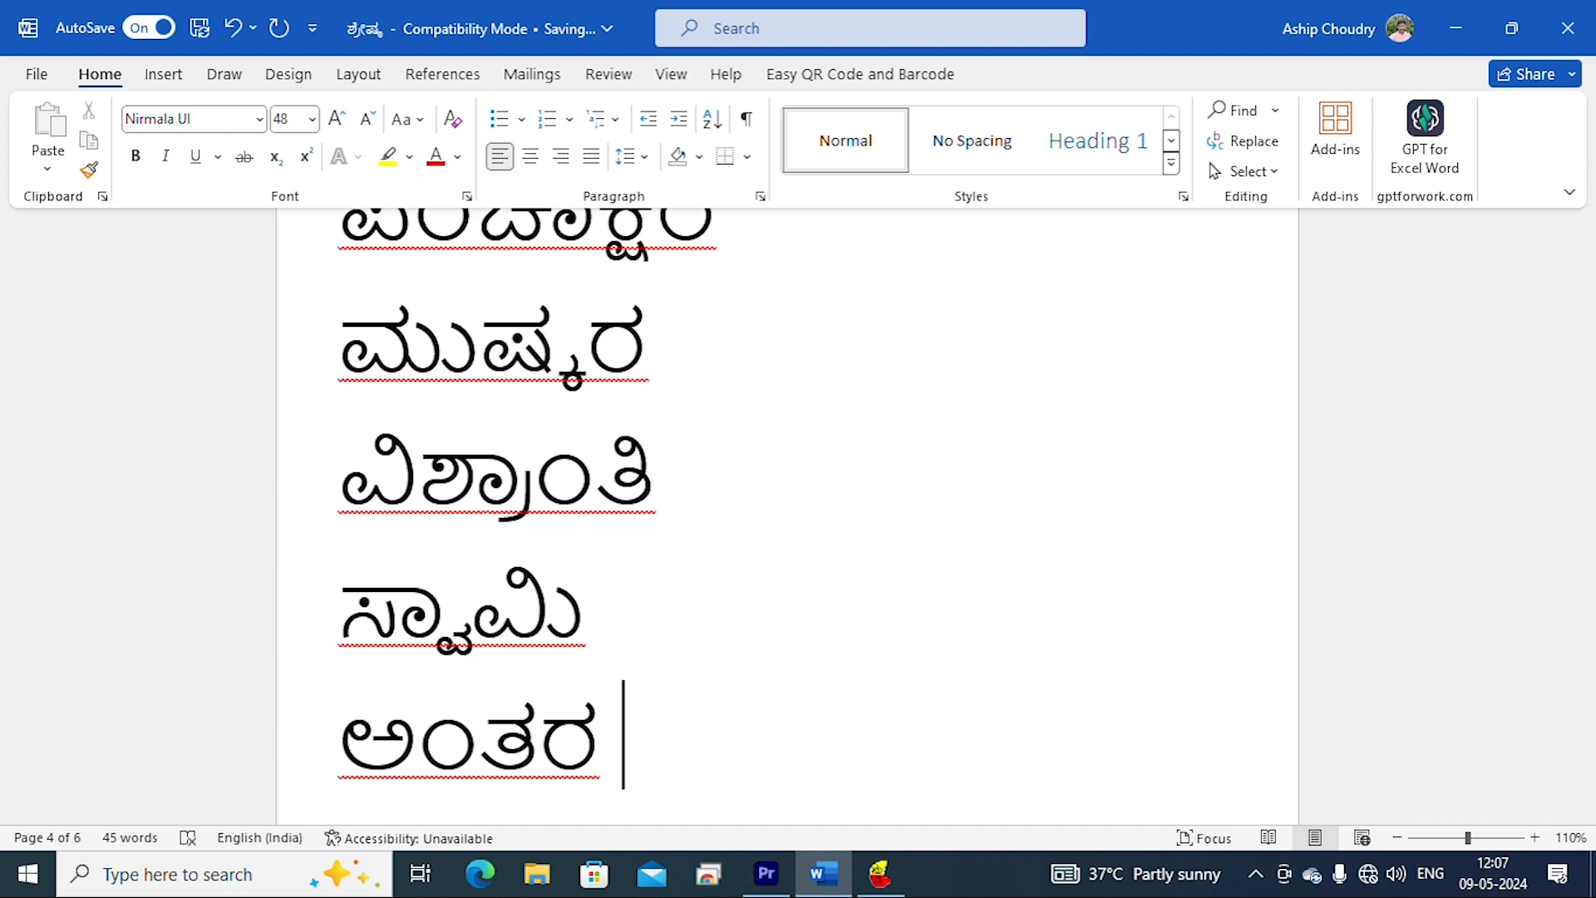
{"action": "type", "text": " ರಾ"}
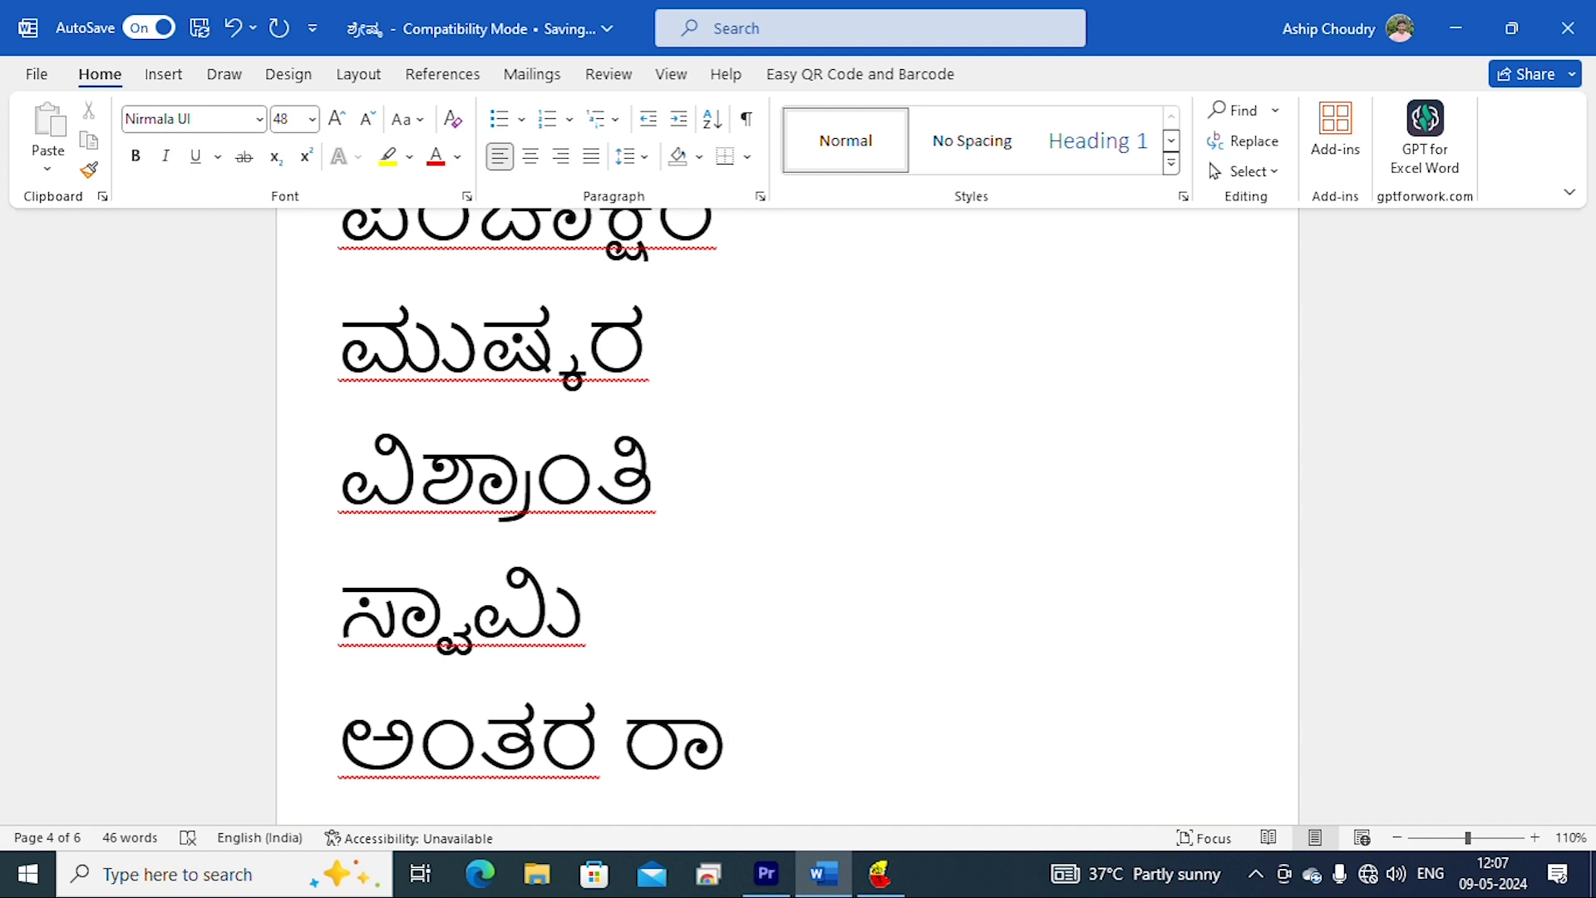
{"action": "type", "text": "ಷ್"}
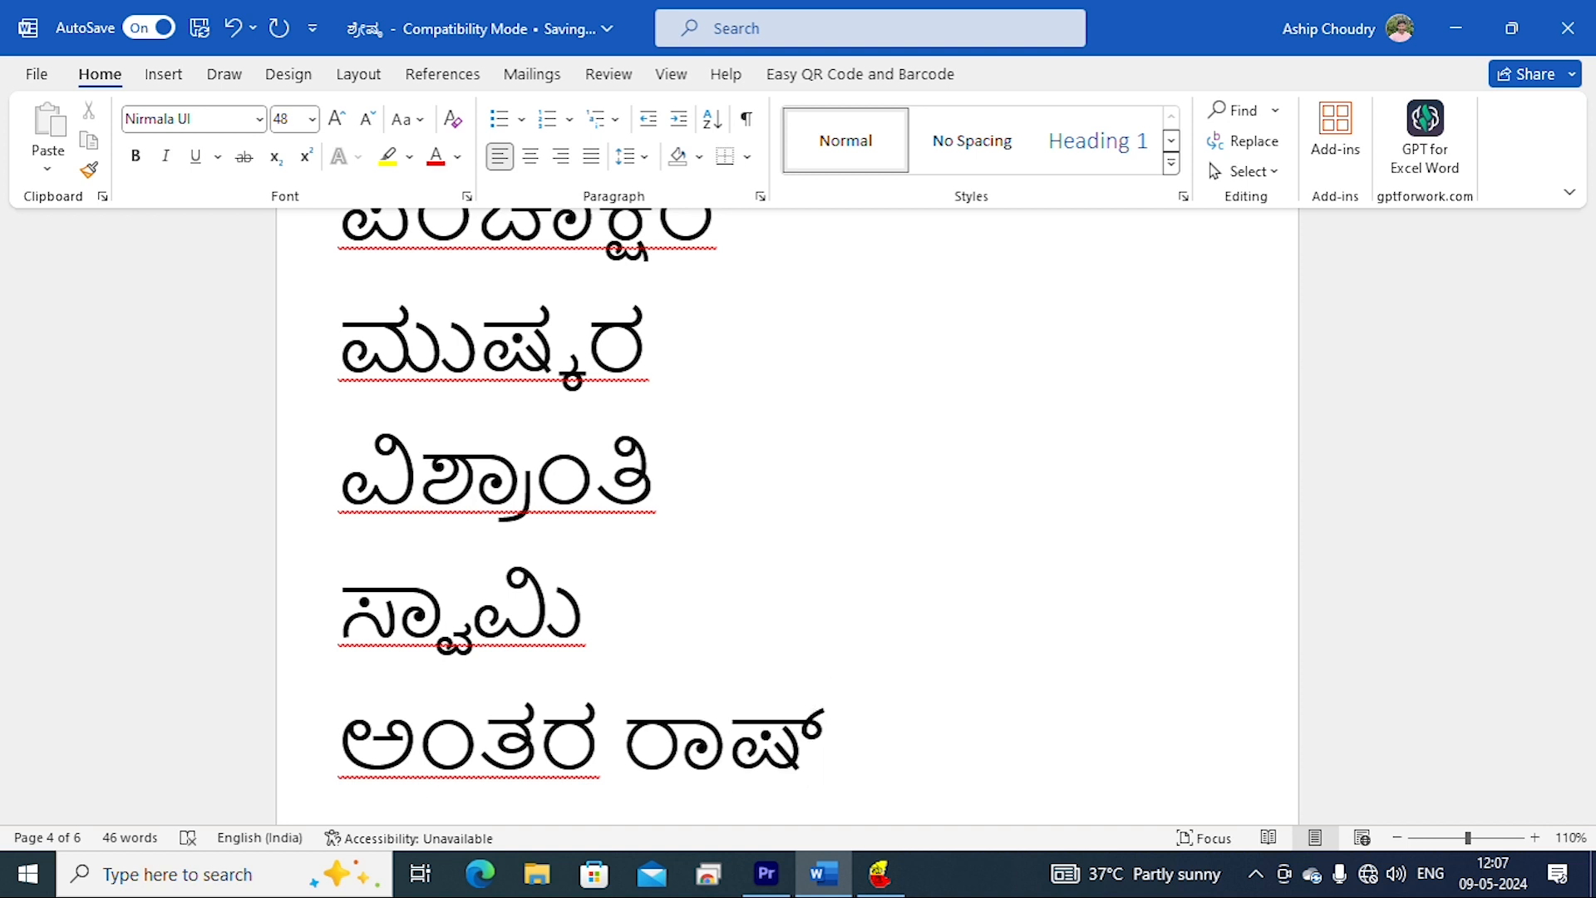
{"action": "type", "text": "ಟ"}
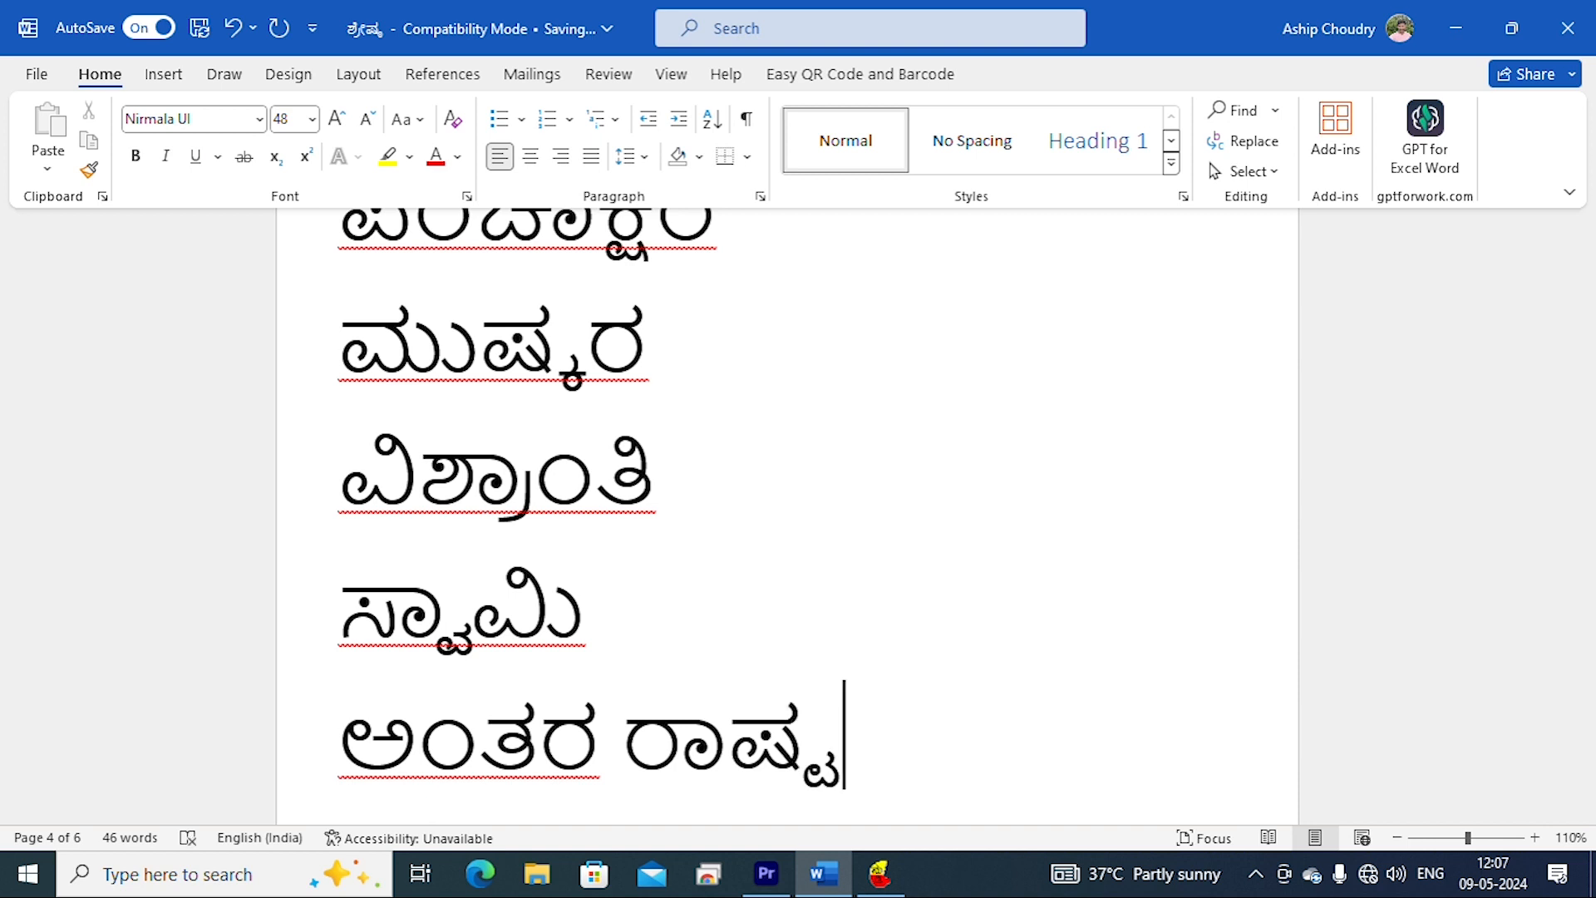
{"action": "type", "text": "್ರ"}
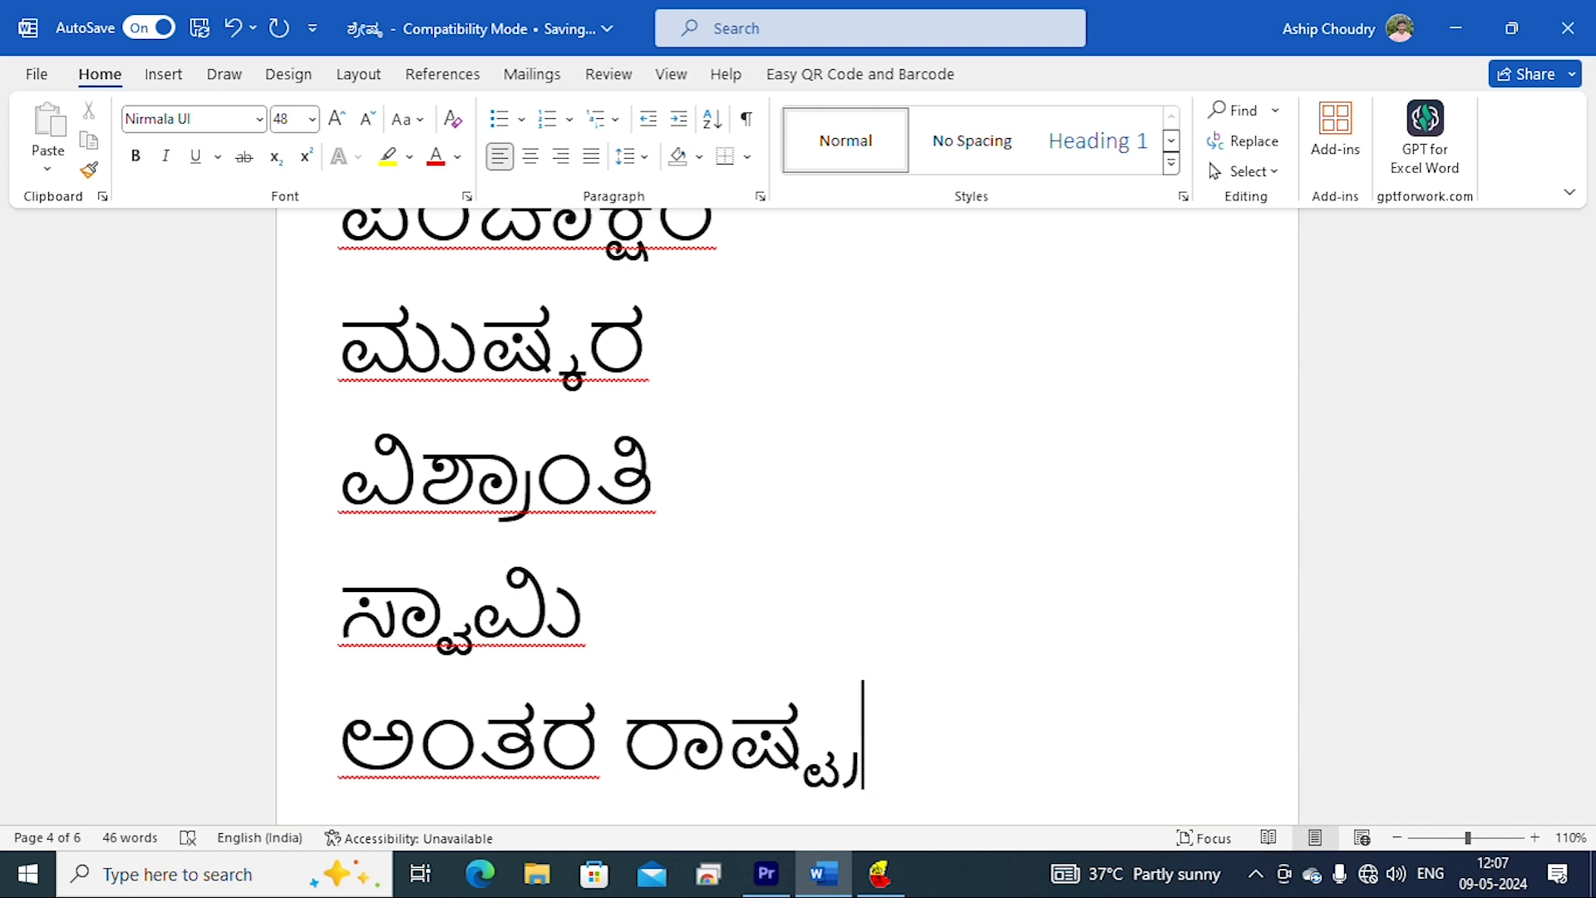
{"action": "type", "text": "ೀ"}
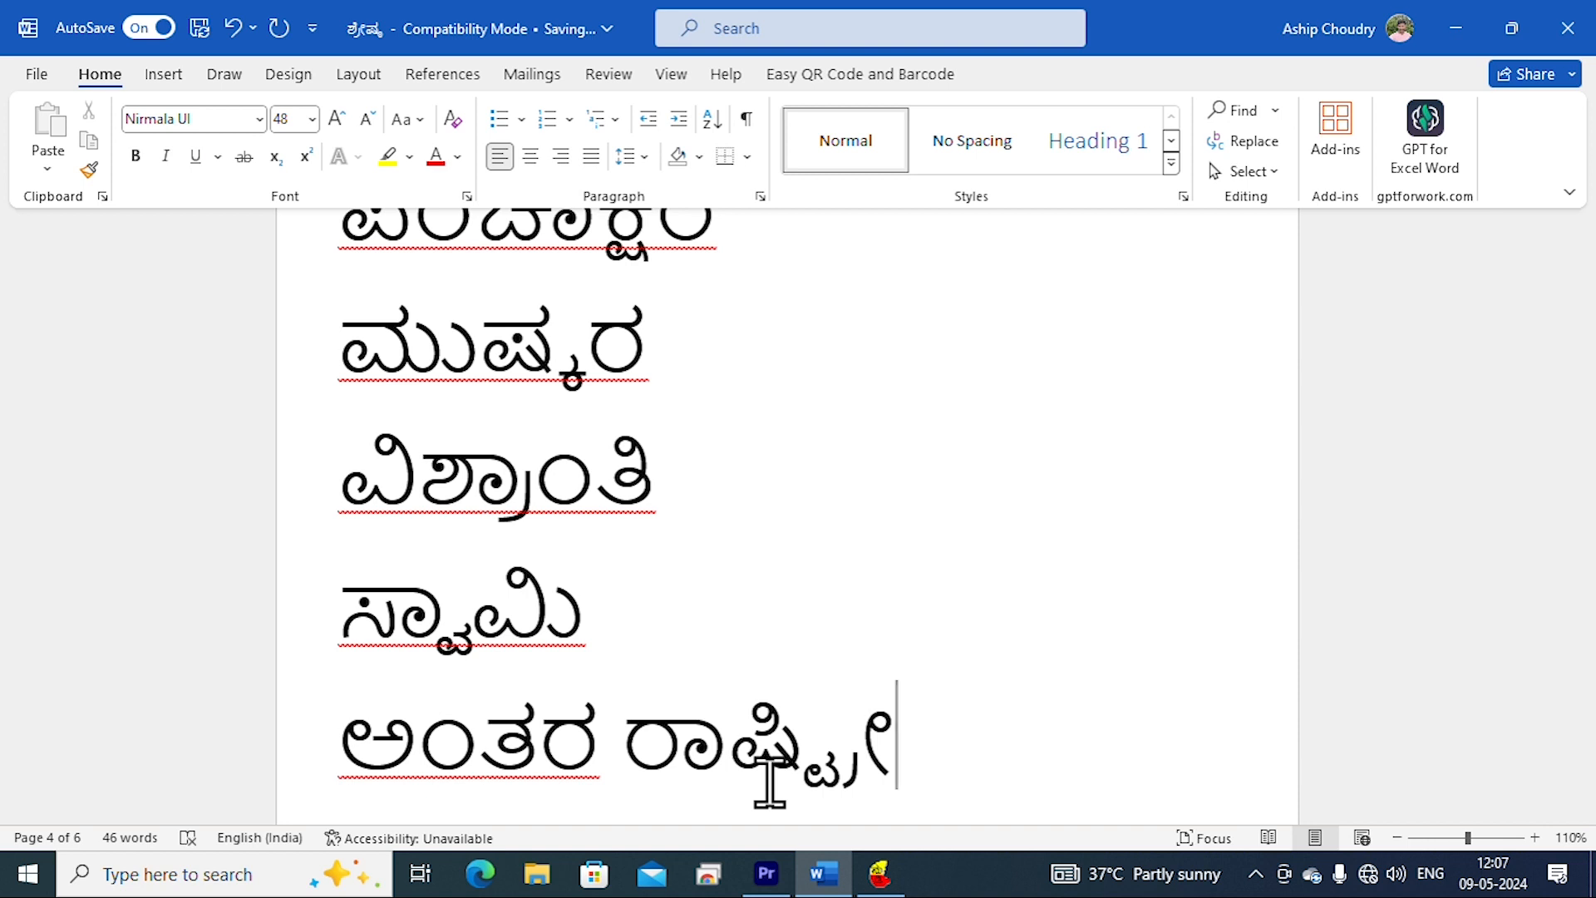
{"action": "type", "text": "ಯ"}
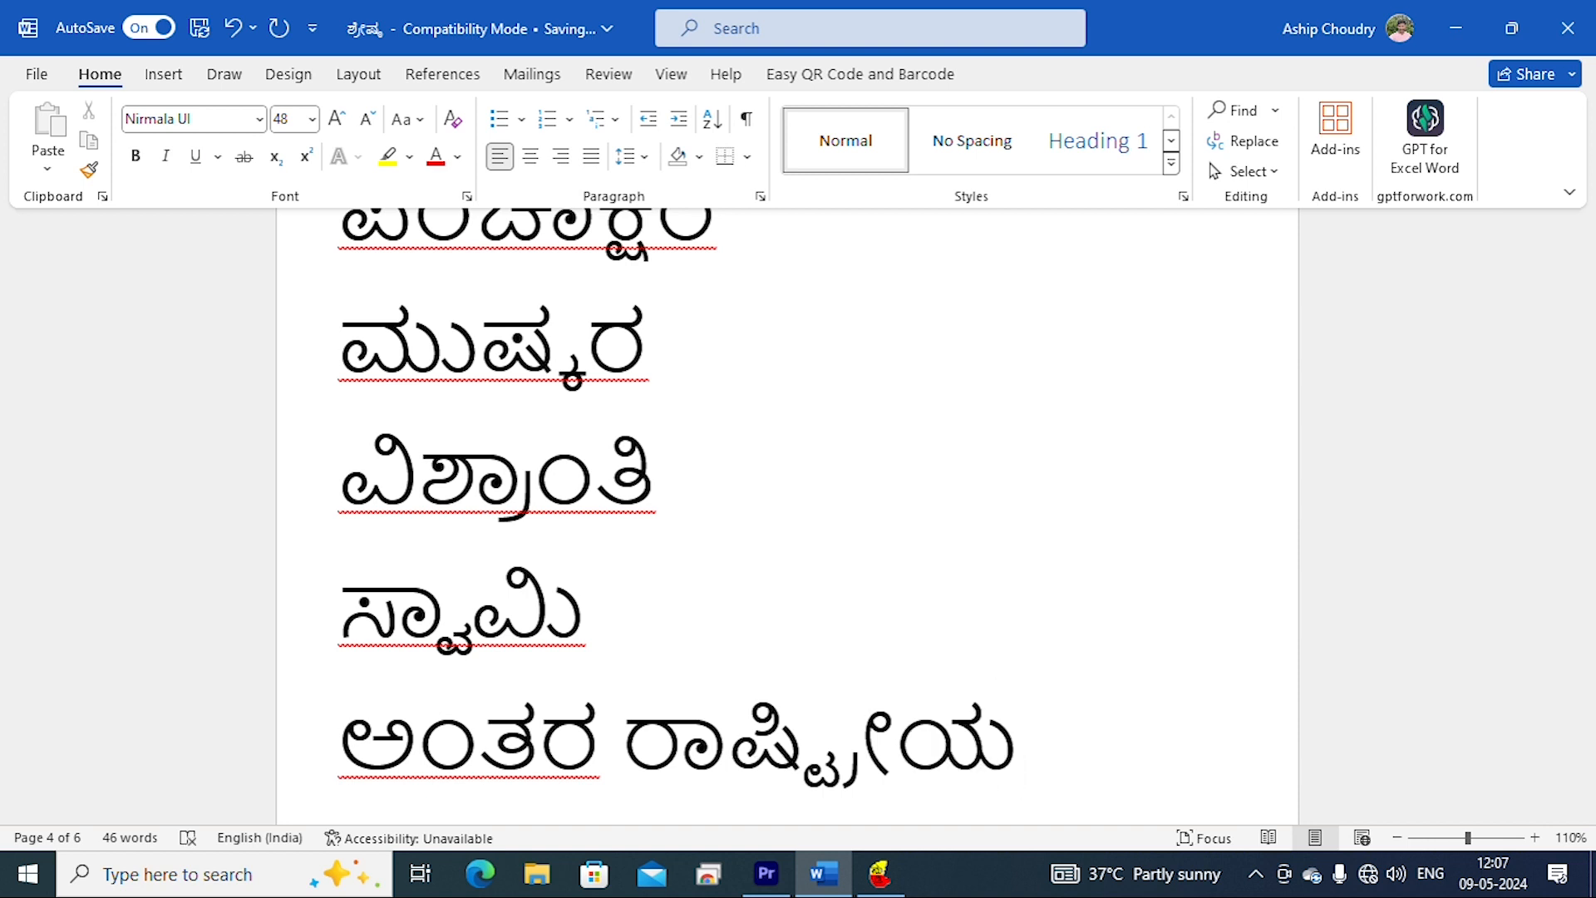
Check the paragraph's last word and write its opening letters ಸರ್ವ on a new line below ಅಂತರ ರಾಷ್ಟ್ರೀಯ.
{"action": "scroll", "coordinate": [770, 781], "scroll_direction": "up", "scroll_amount": 1}
{"action": "scroll", "coordinate": [769, 781], "scroll_direction": "down", "scroll_amount": 2}
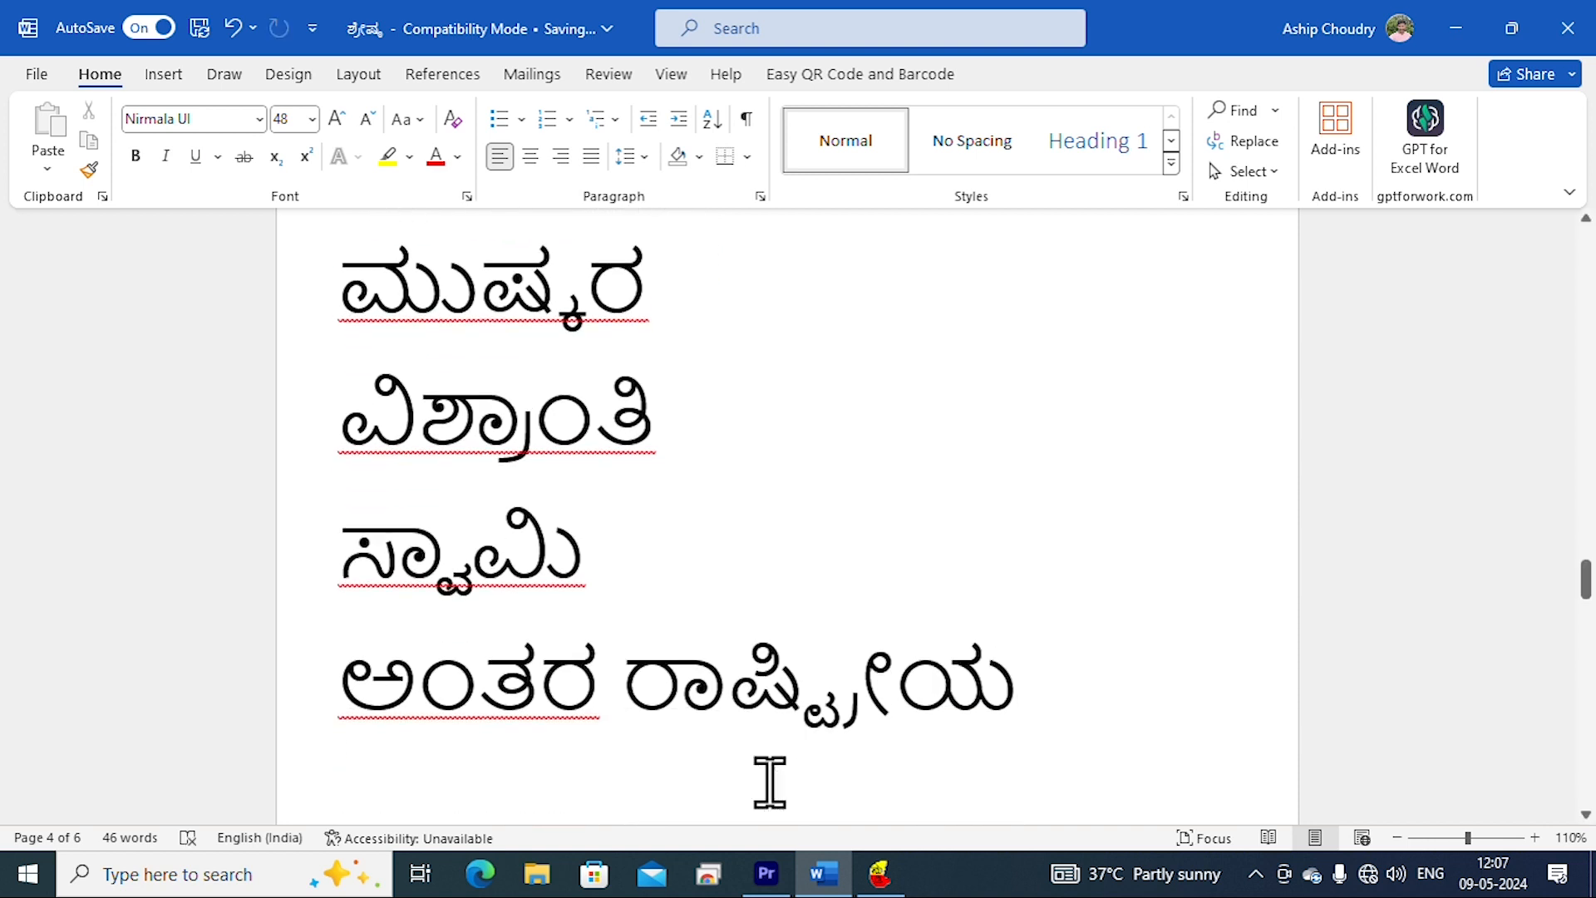
{"action": "scroll", "coordinate": [769, 781], "scroll_direction": "up", "scroll_amount": 3}
{"action": "scroll", "coordinate": [769, 781], "scroll_direction": "down", "scroll_amount": 1}
{"action": "scroll", "coordinate": [771, 783], "scroll_direction": "up", "scroll_amount": 3}
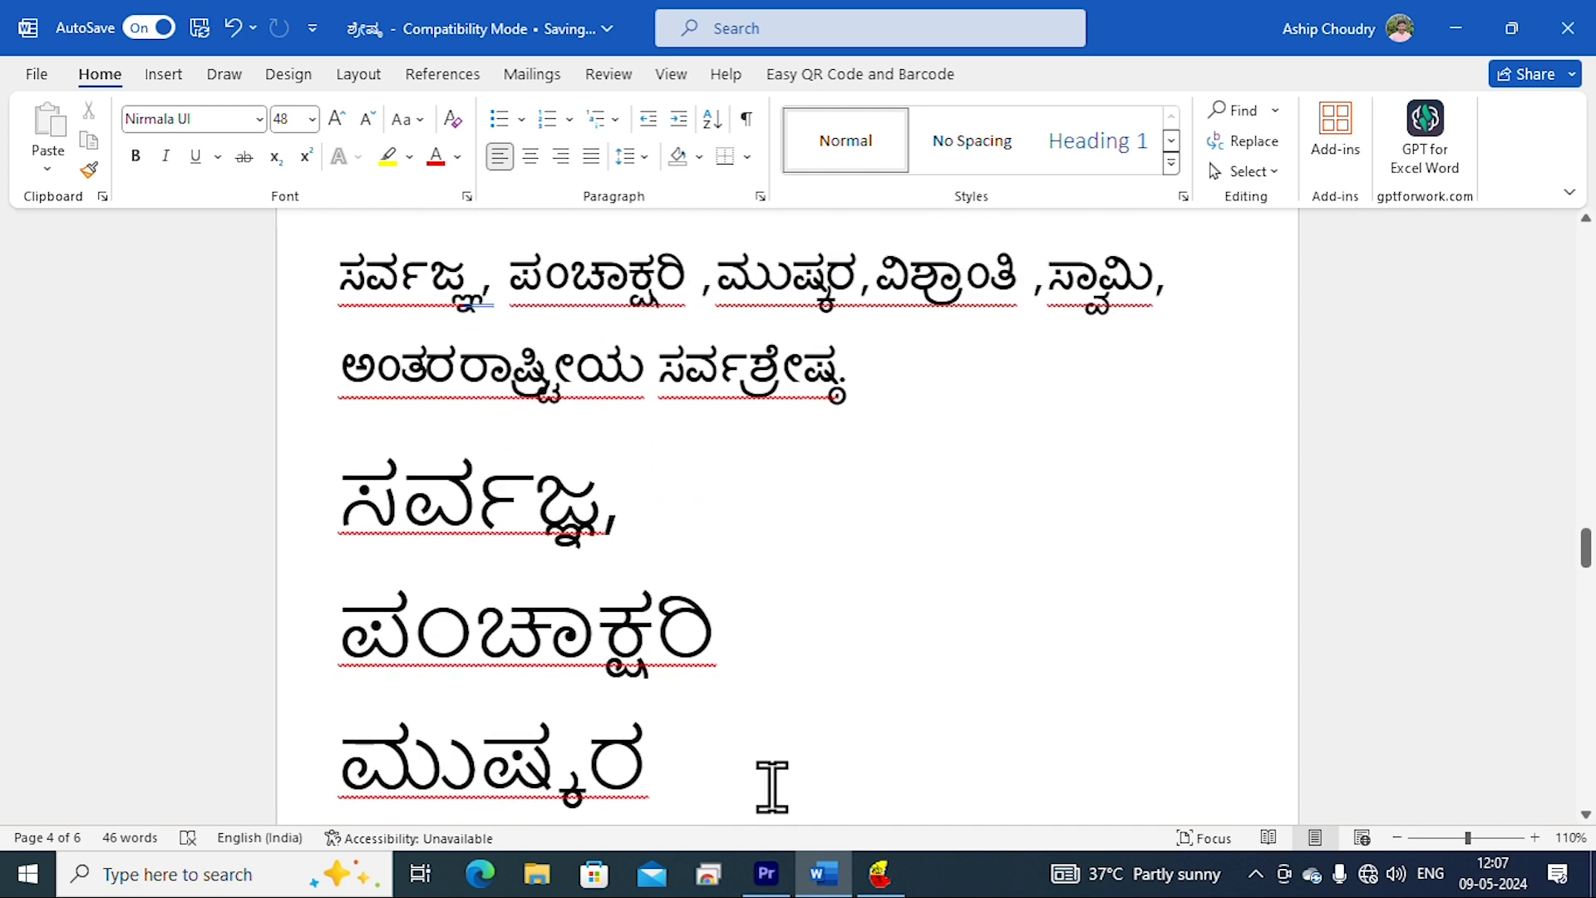
{"action": "scroll", "coordinate": [771, 786], "scroll_direction": "down", "scroll_amount": 2}
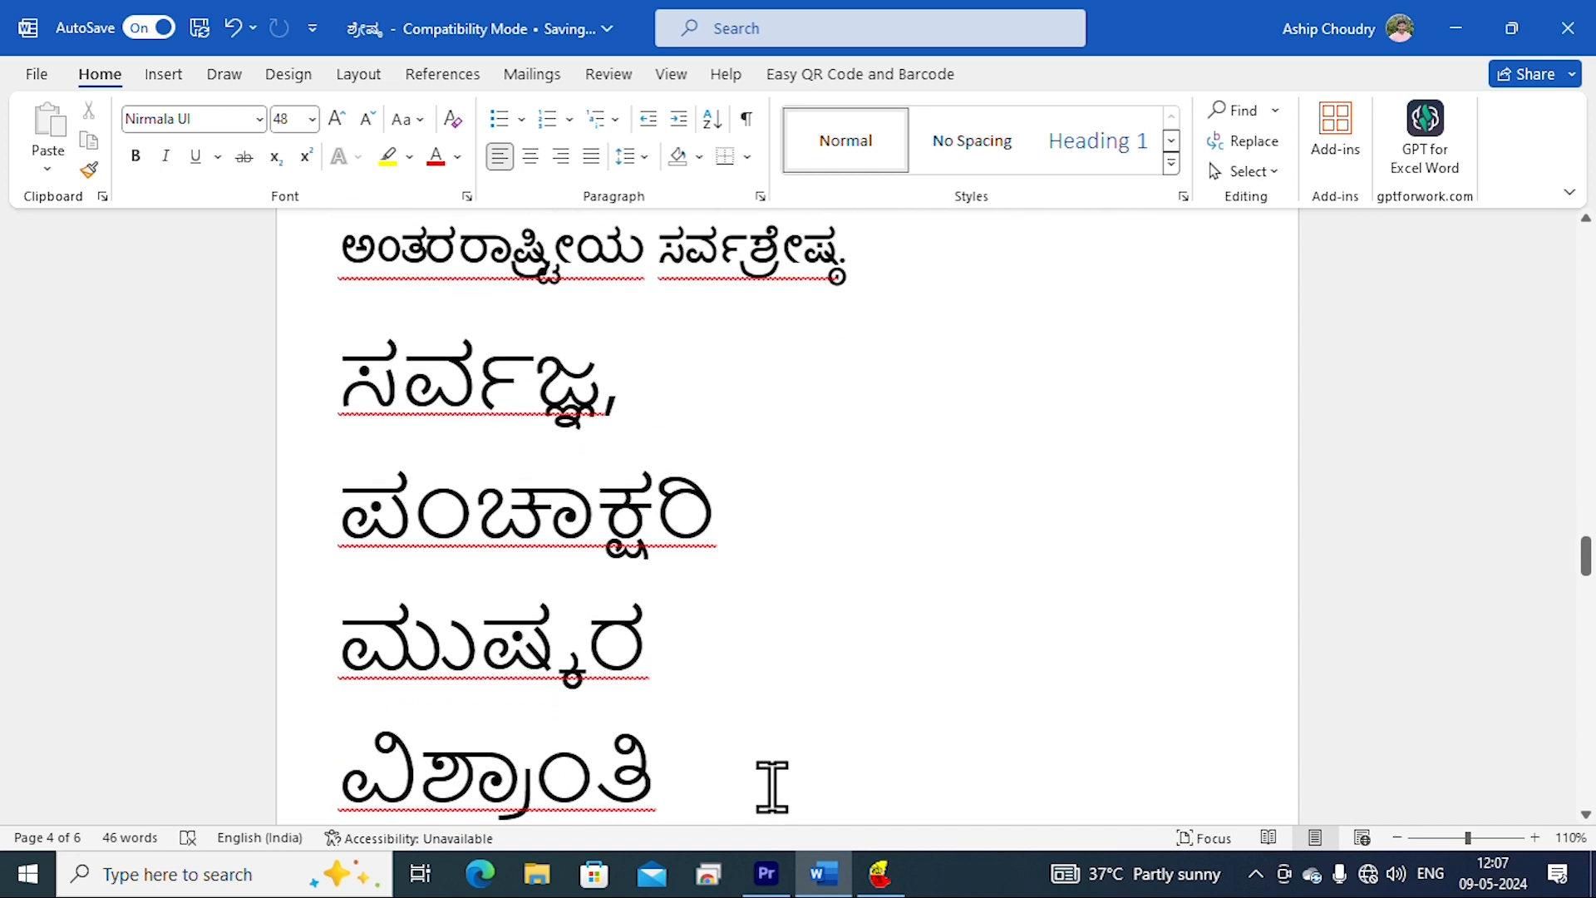
{"action": "scroll", "coordinate": [1054, 806], "scroll_direction": "down", "scroll_amount": 8}
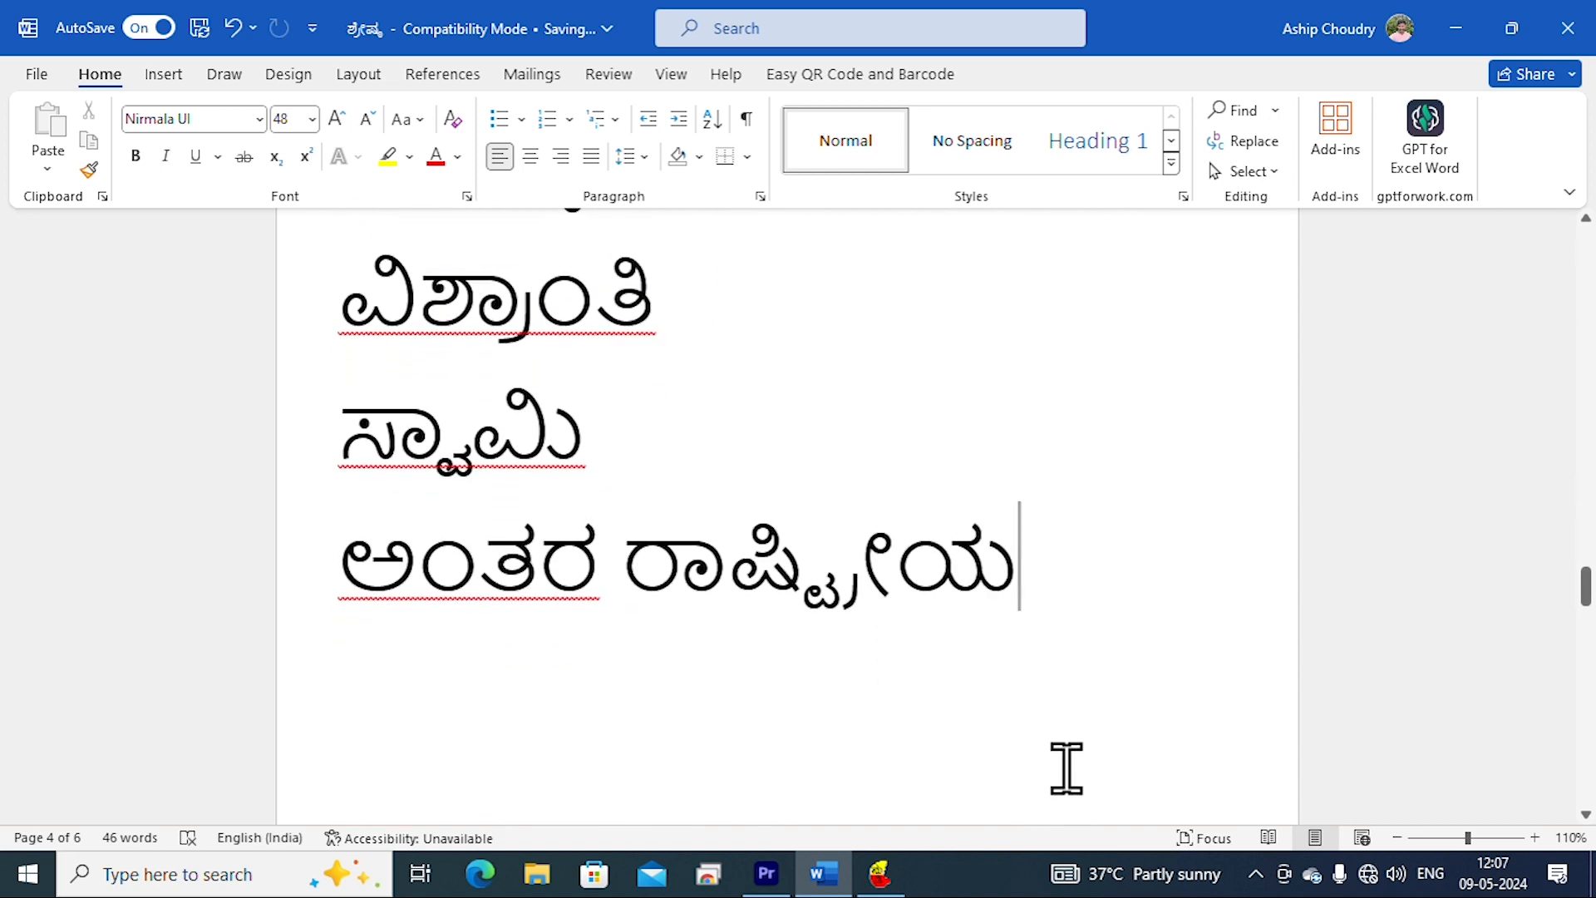
{"action": "key", "text": "Return"}
{"action": "type", "text": "ಸ"}
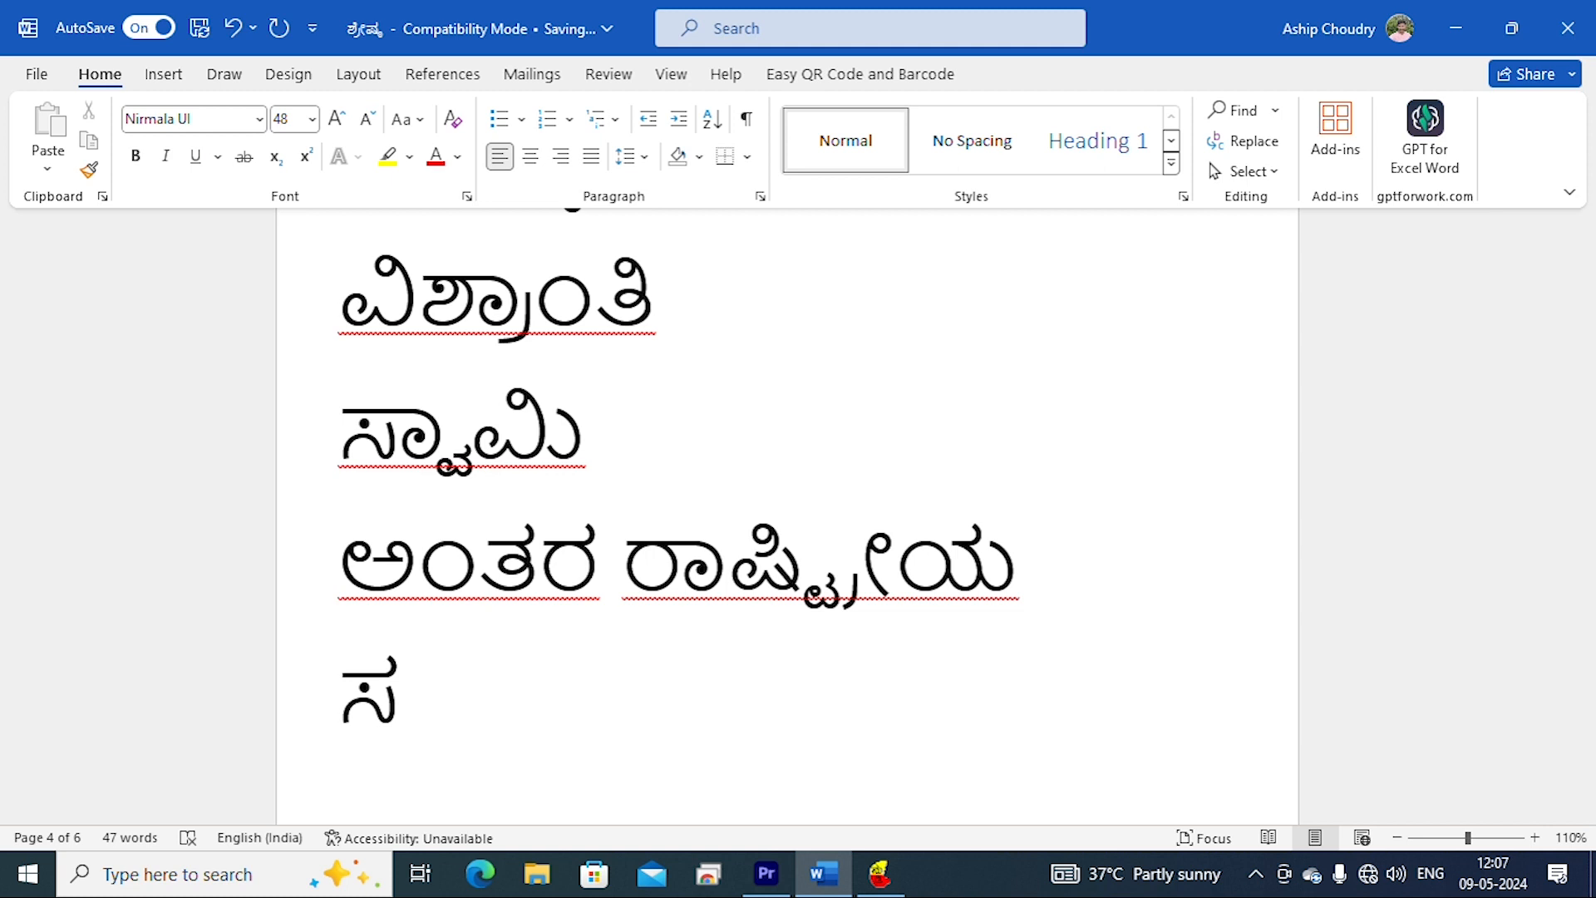
{"action": "type", "text": "ರ್"}
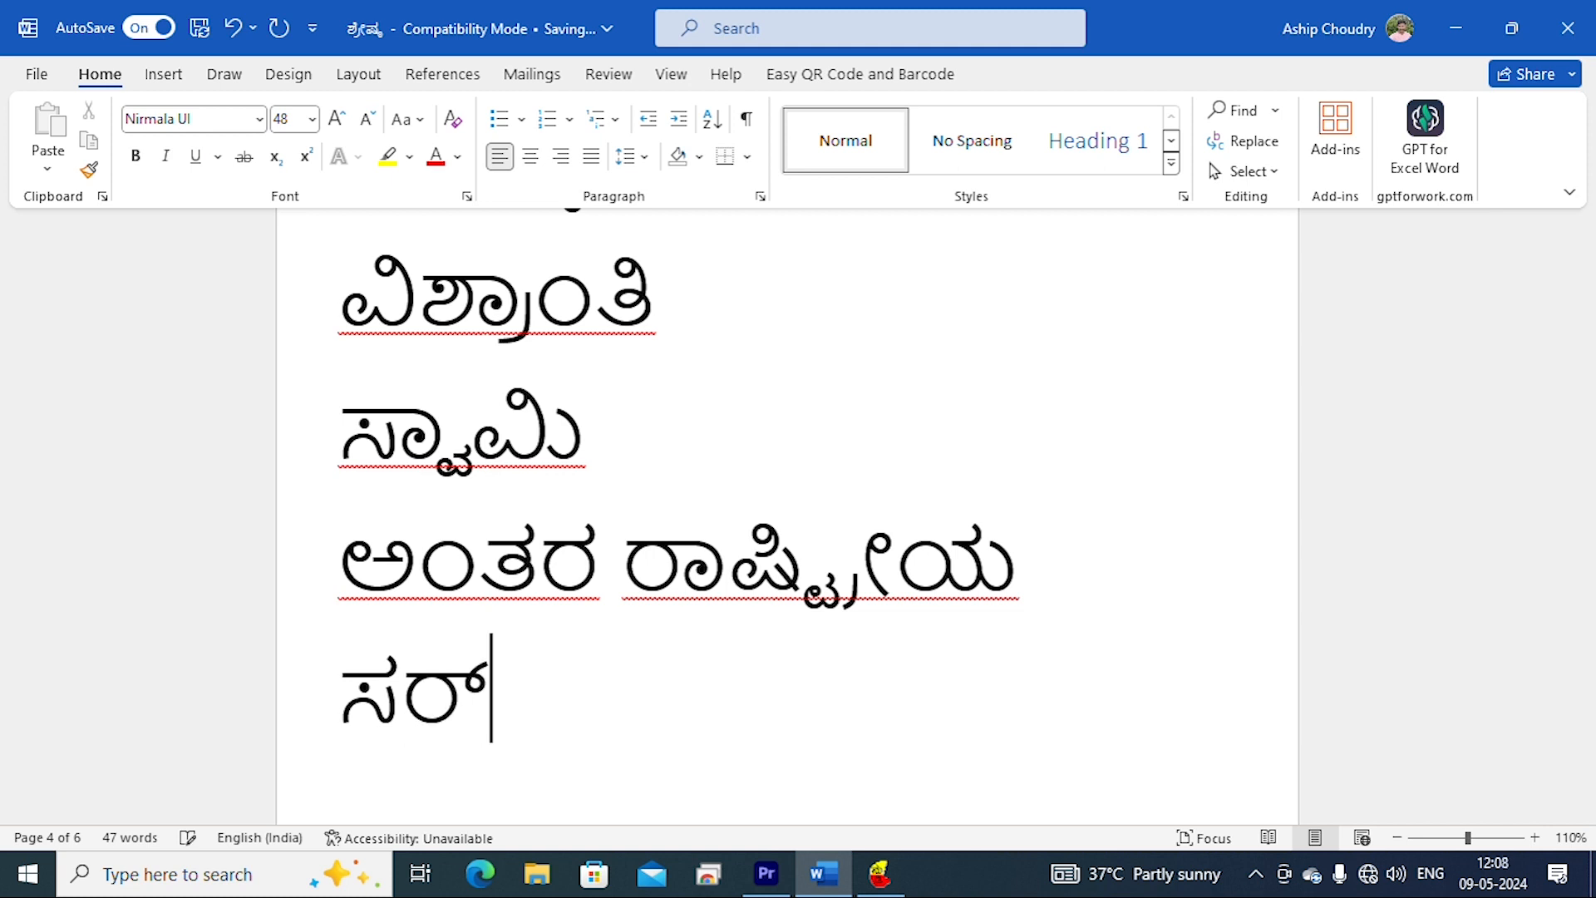
{"action": "type", "text": "ವ"}
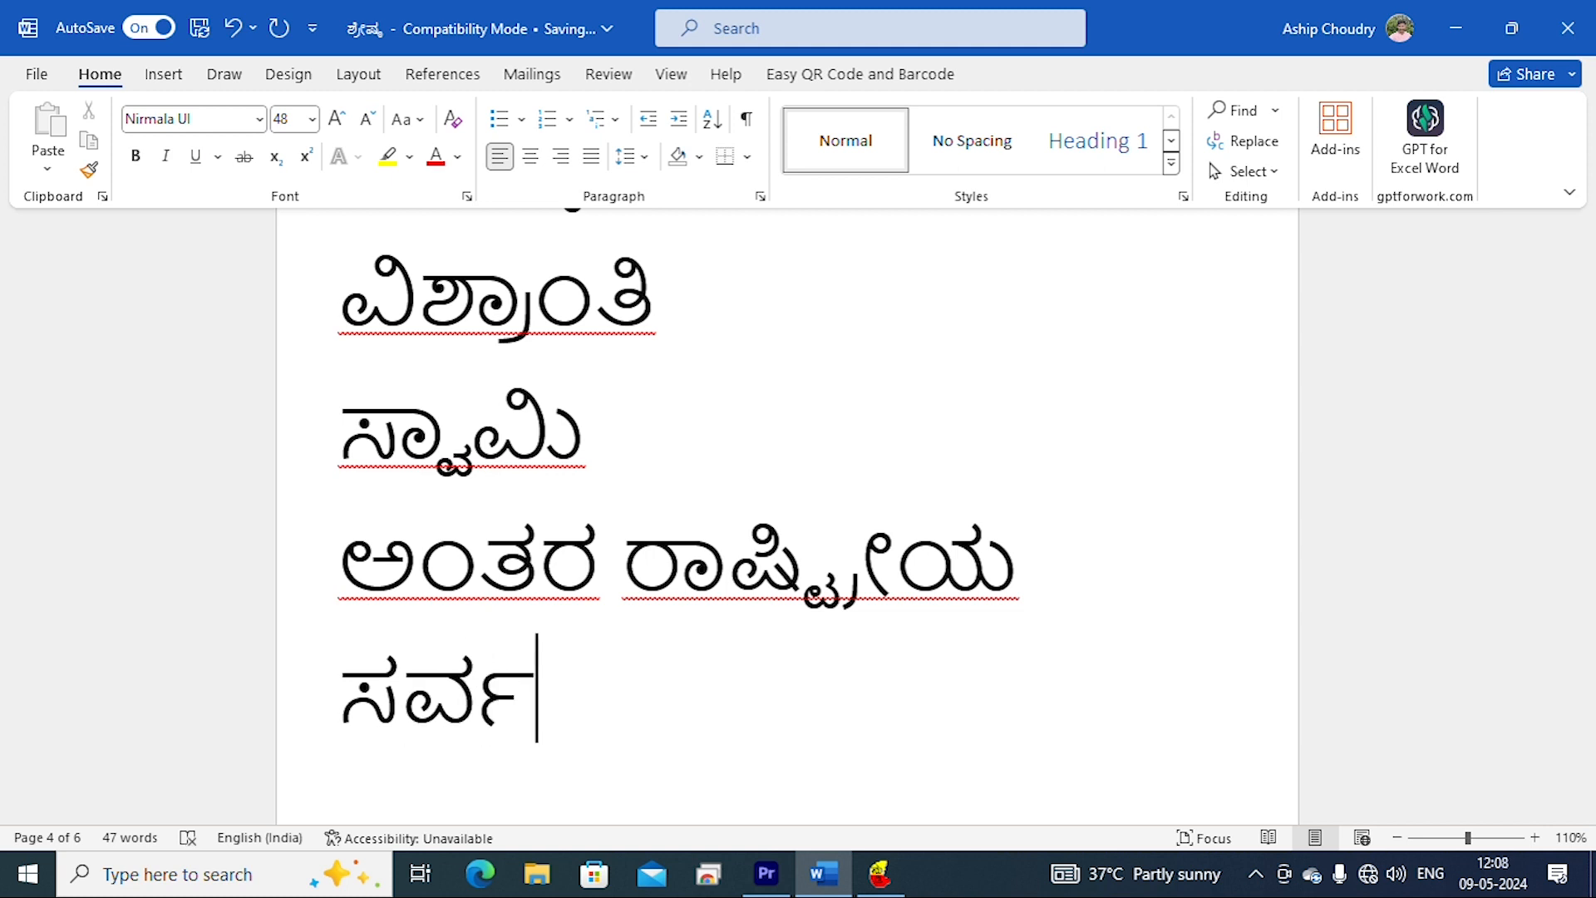
Extend ಸರ್ವ with ಶ್ರೇ, checking the spelling against the paragraph's last word.
{"action": "type", "text": "ಶ"}
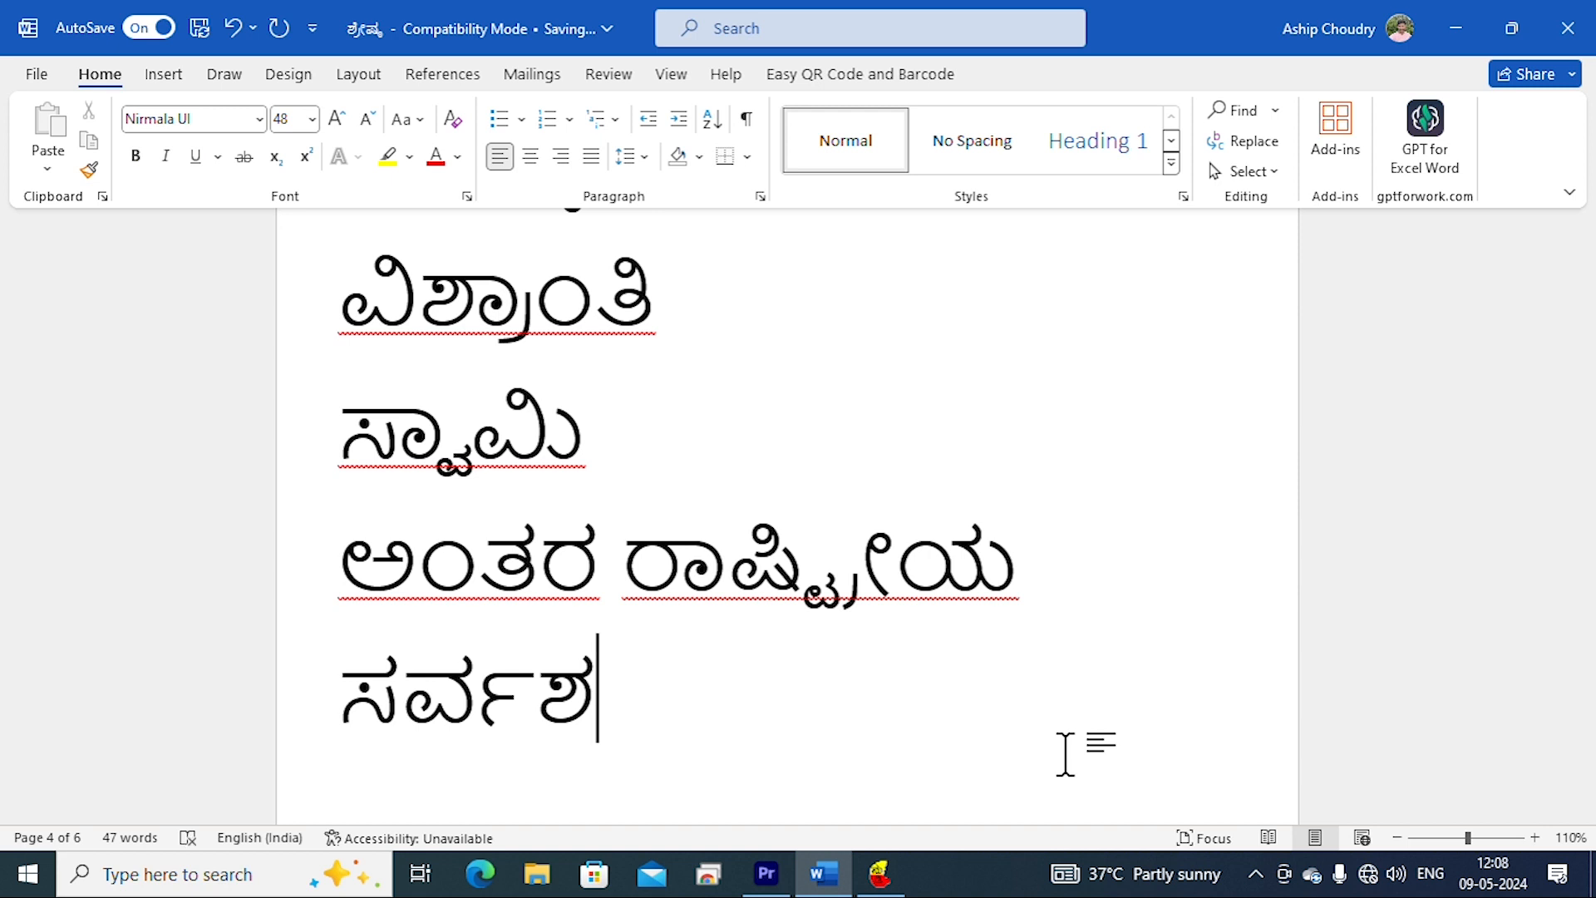
{"action": "type", "text": "್"}
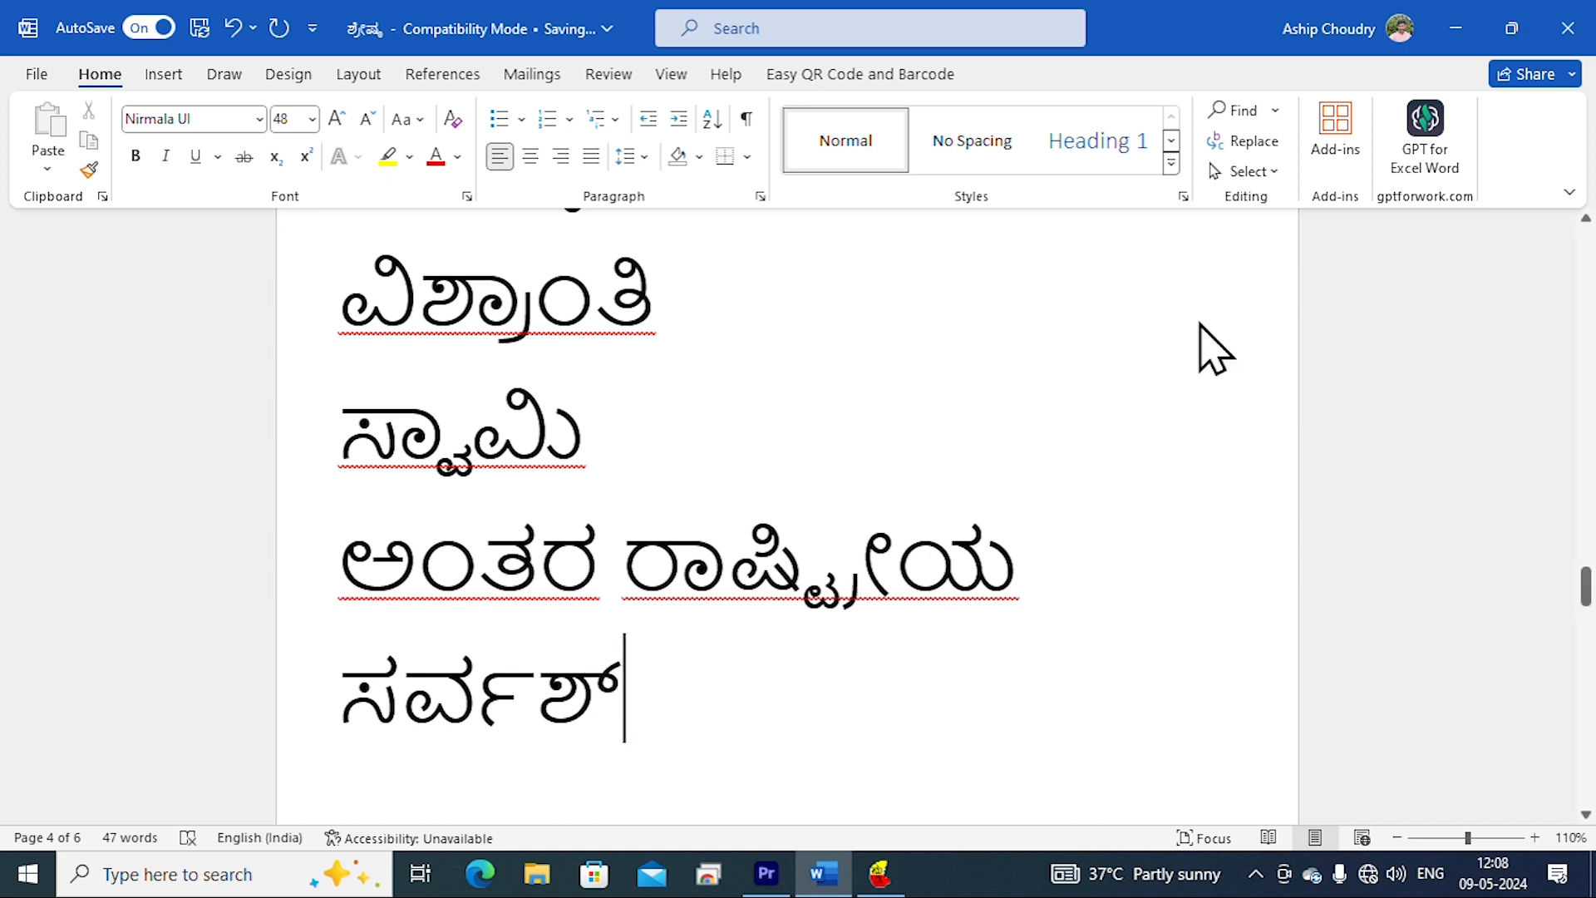
{"action": "scroll", "coordinate": [962, 609], "scroll_direction": "up", "scroll_amount": 6}
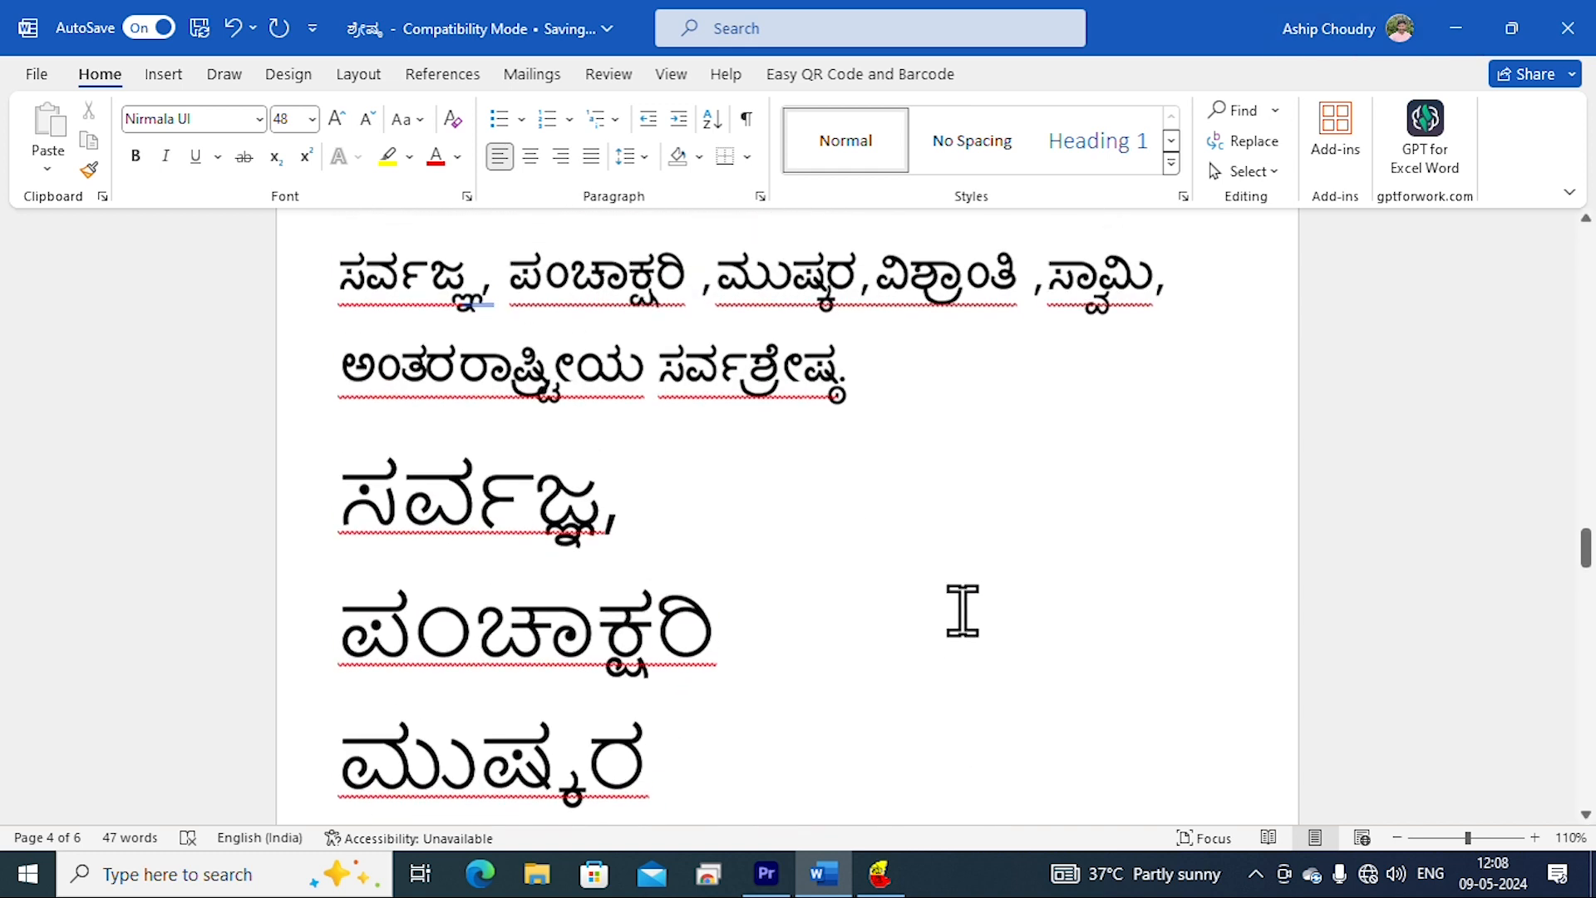
{"action": "scroll", "coordinate": [961, 609], "scroll_direction": "down", "scroll_amount": 7}
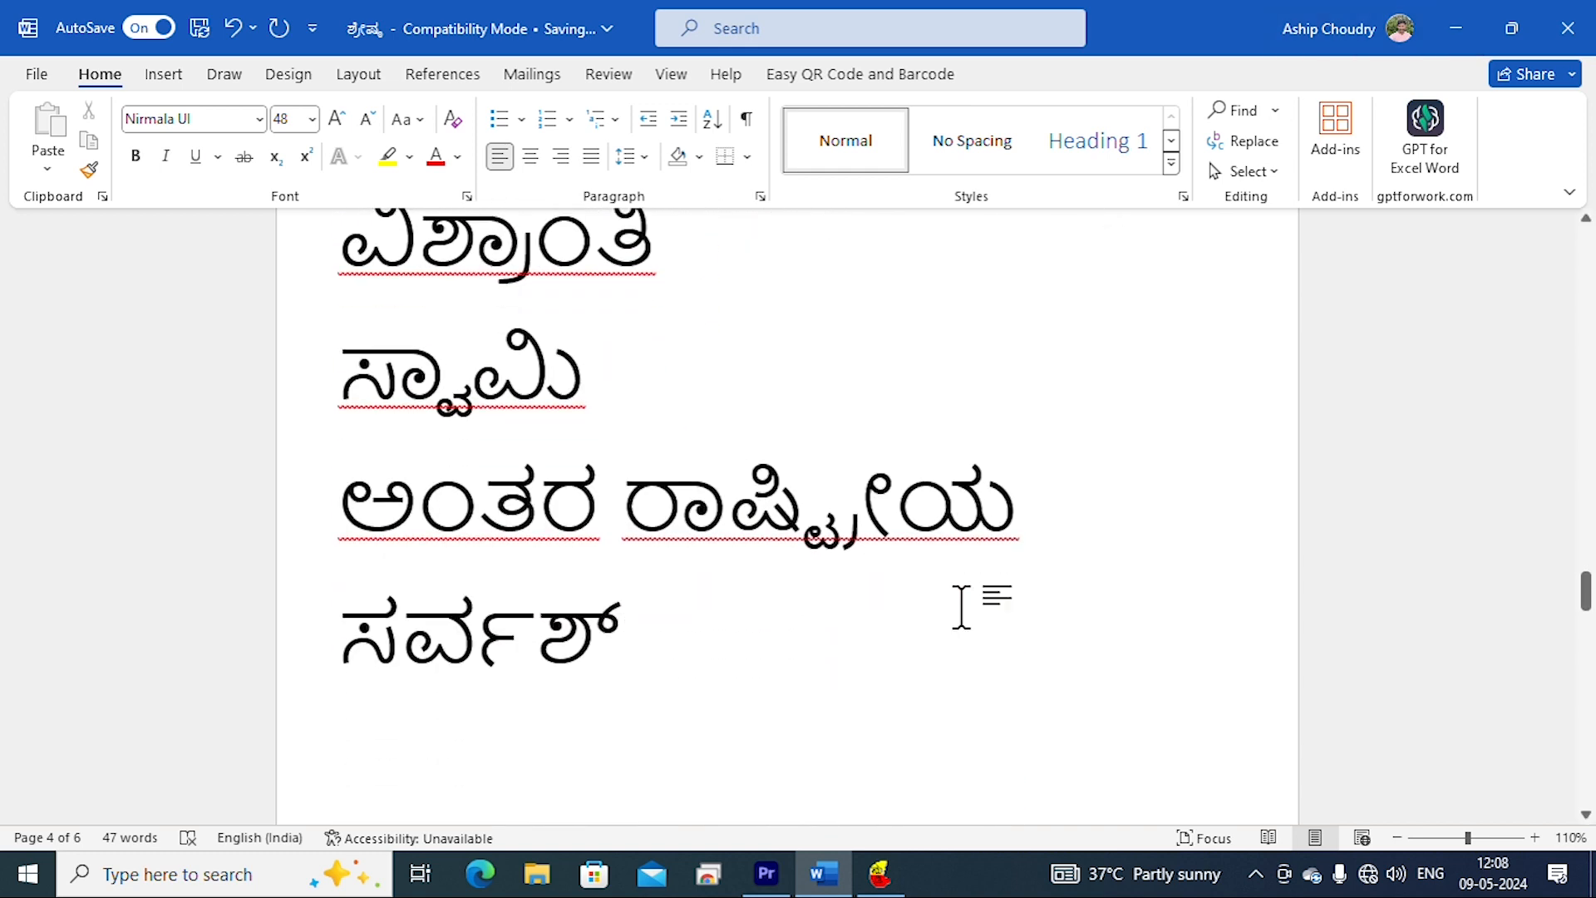
{"action": "type", "text": "ರ"}
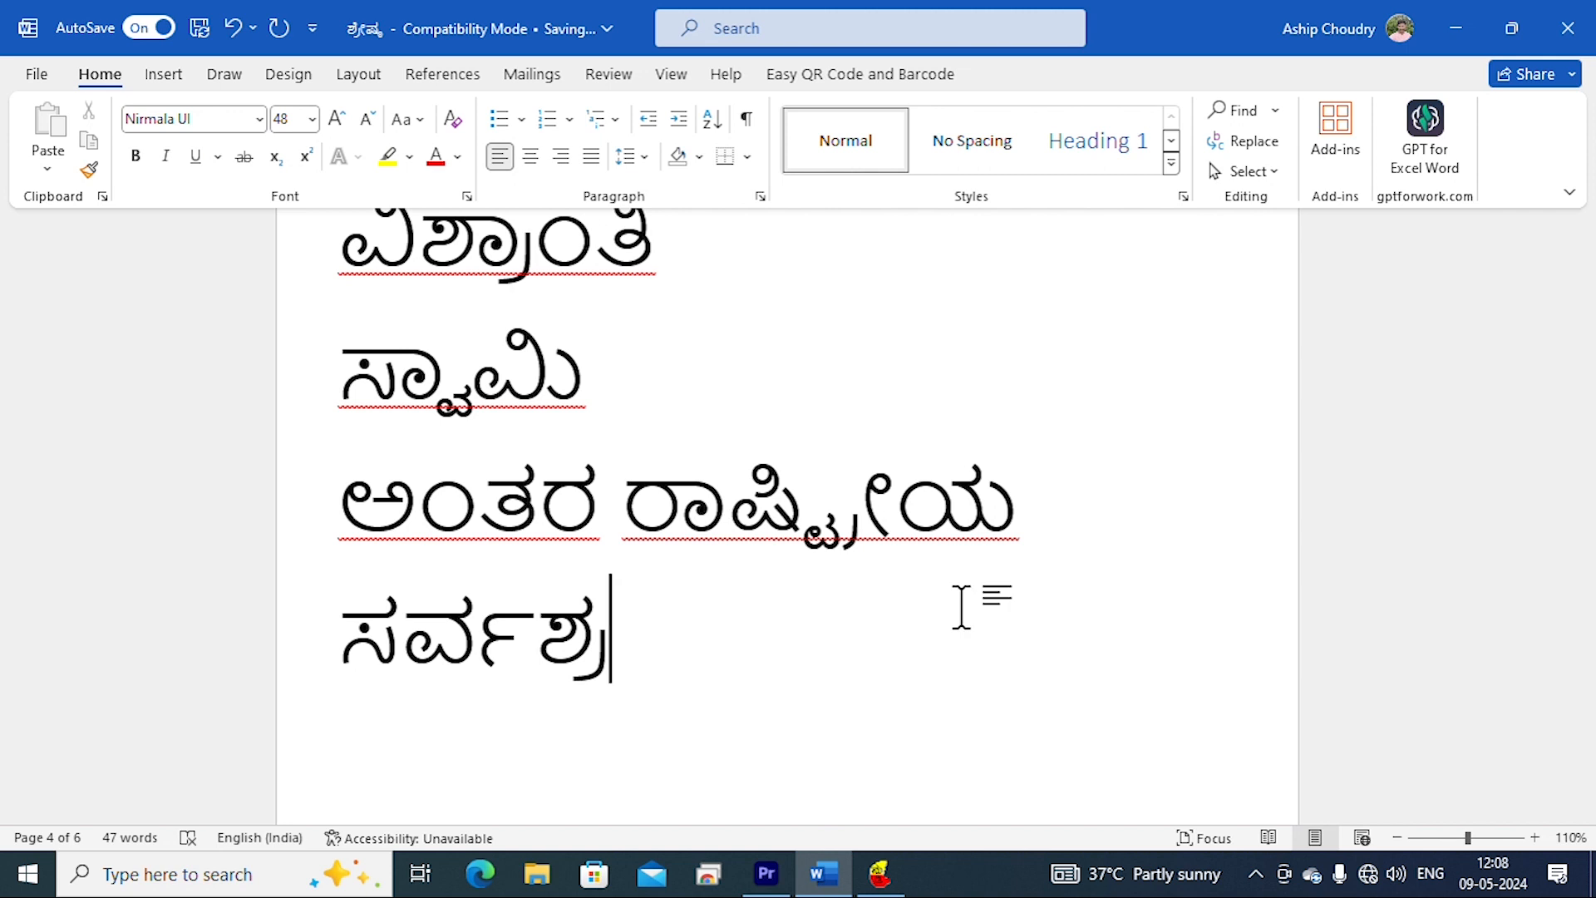
{"action": "type", "text": "ೀ"}
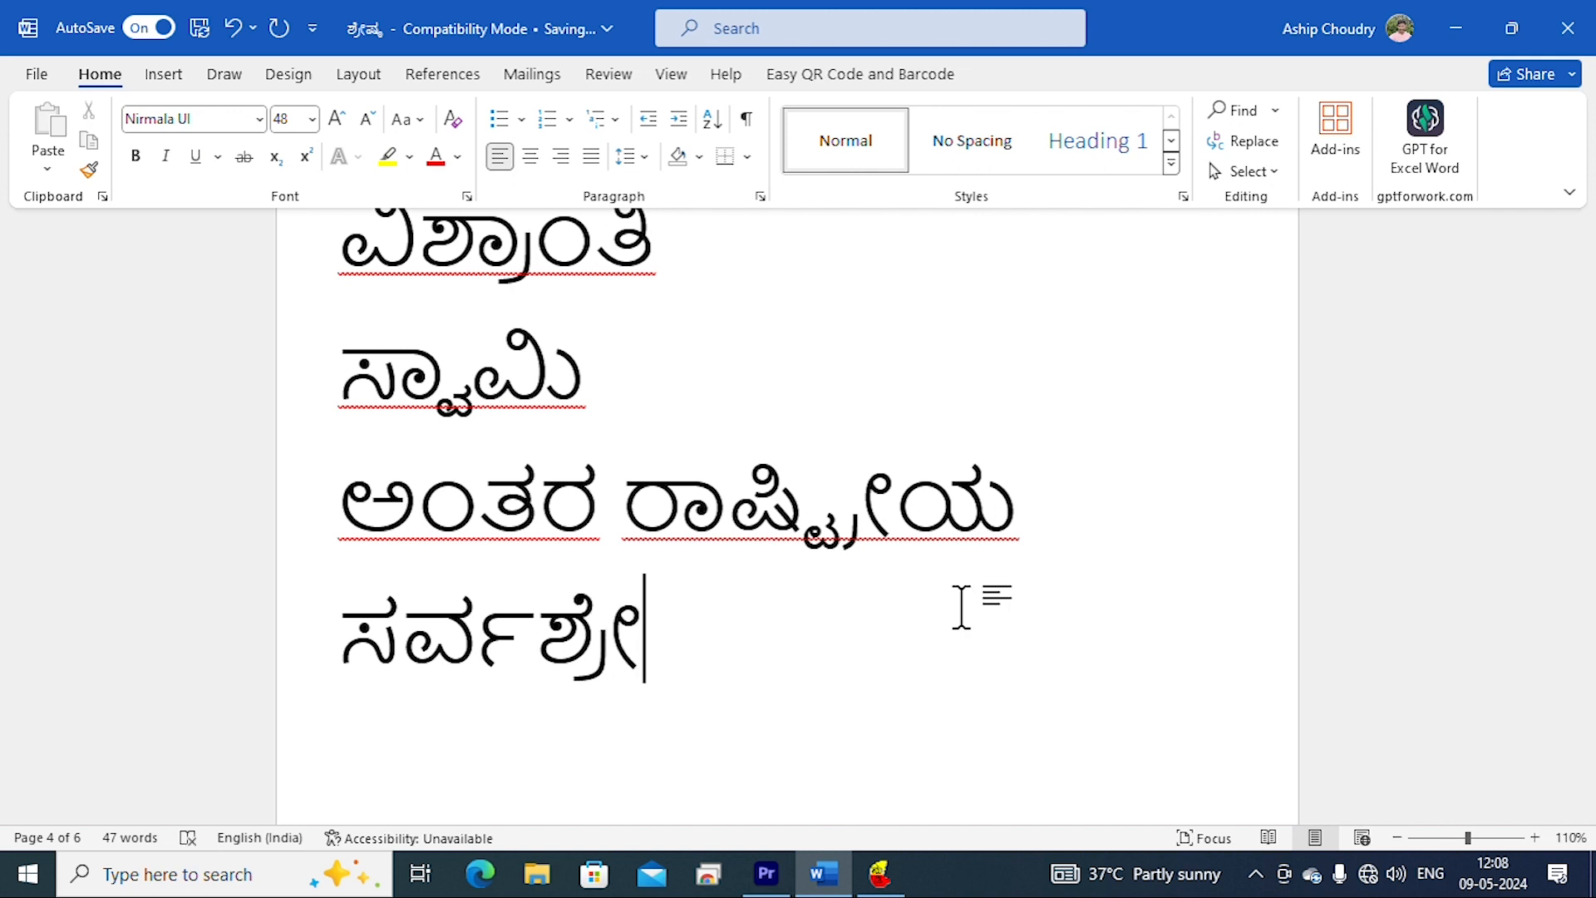
{"action": "type", "text": "ಷ್ಟ"}
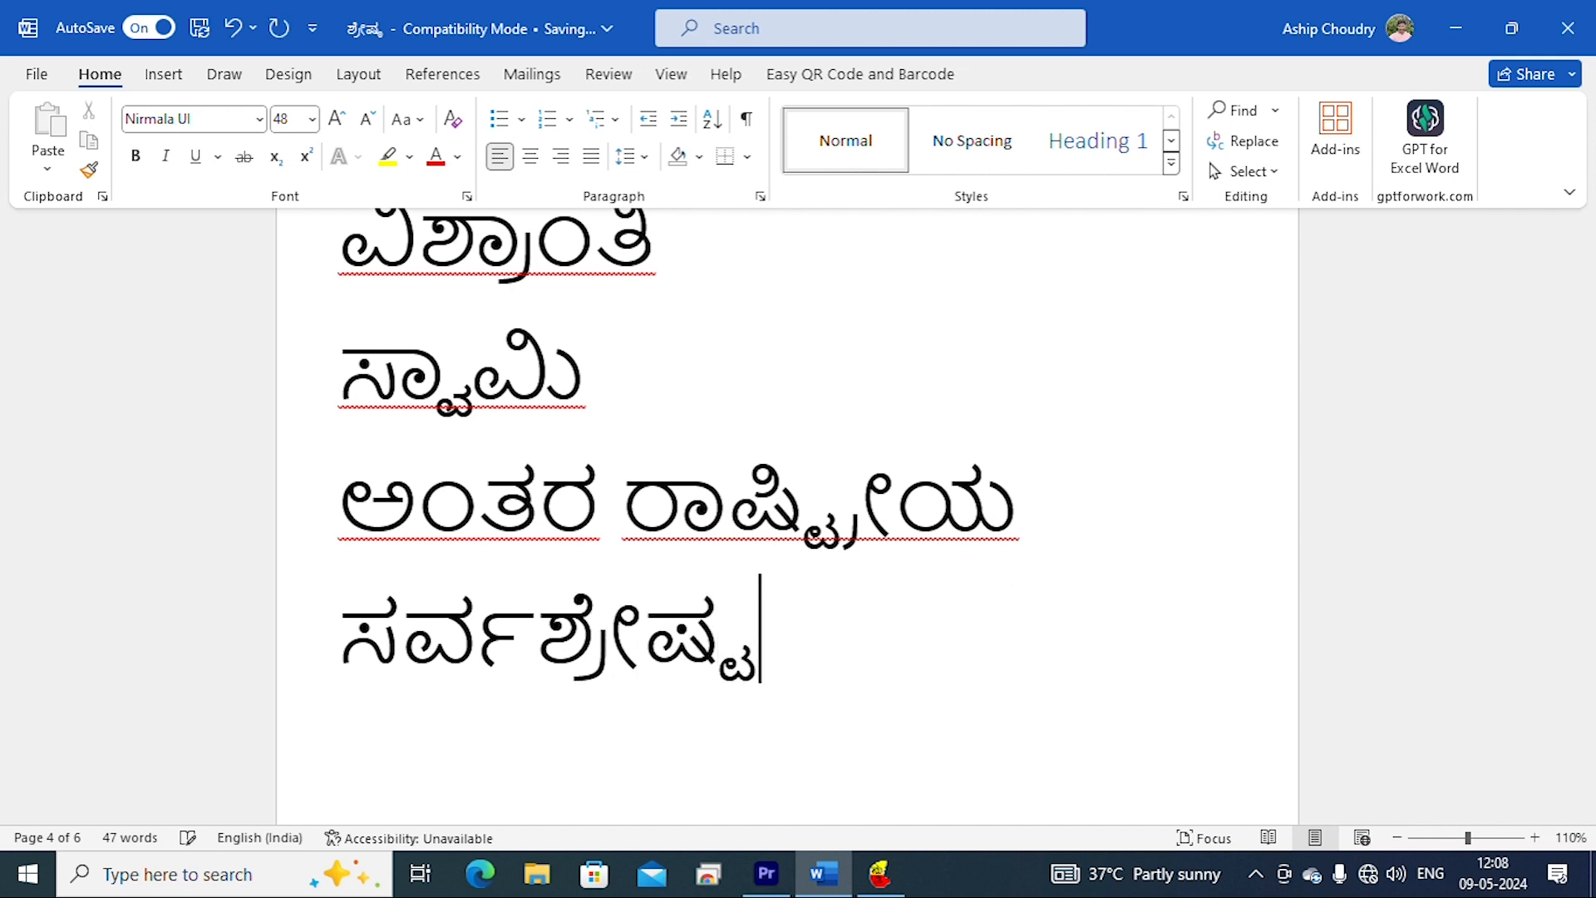
{"action": "key", "text": "BackSpace"}
{"action": "key", "text": "BackSpace"}
{"action": "key", "text": "BackSpace"}
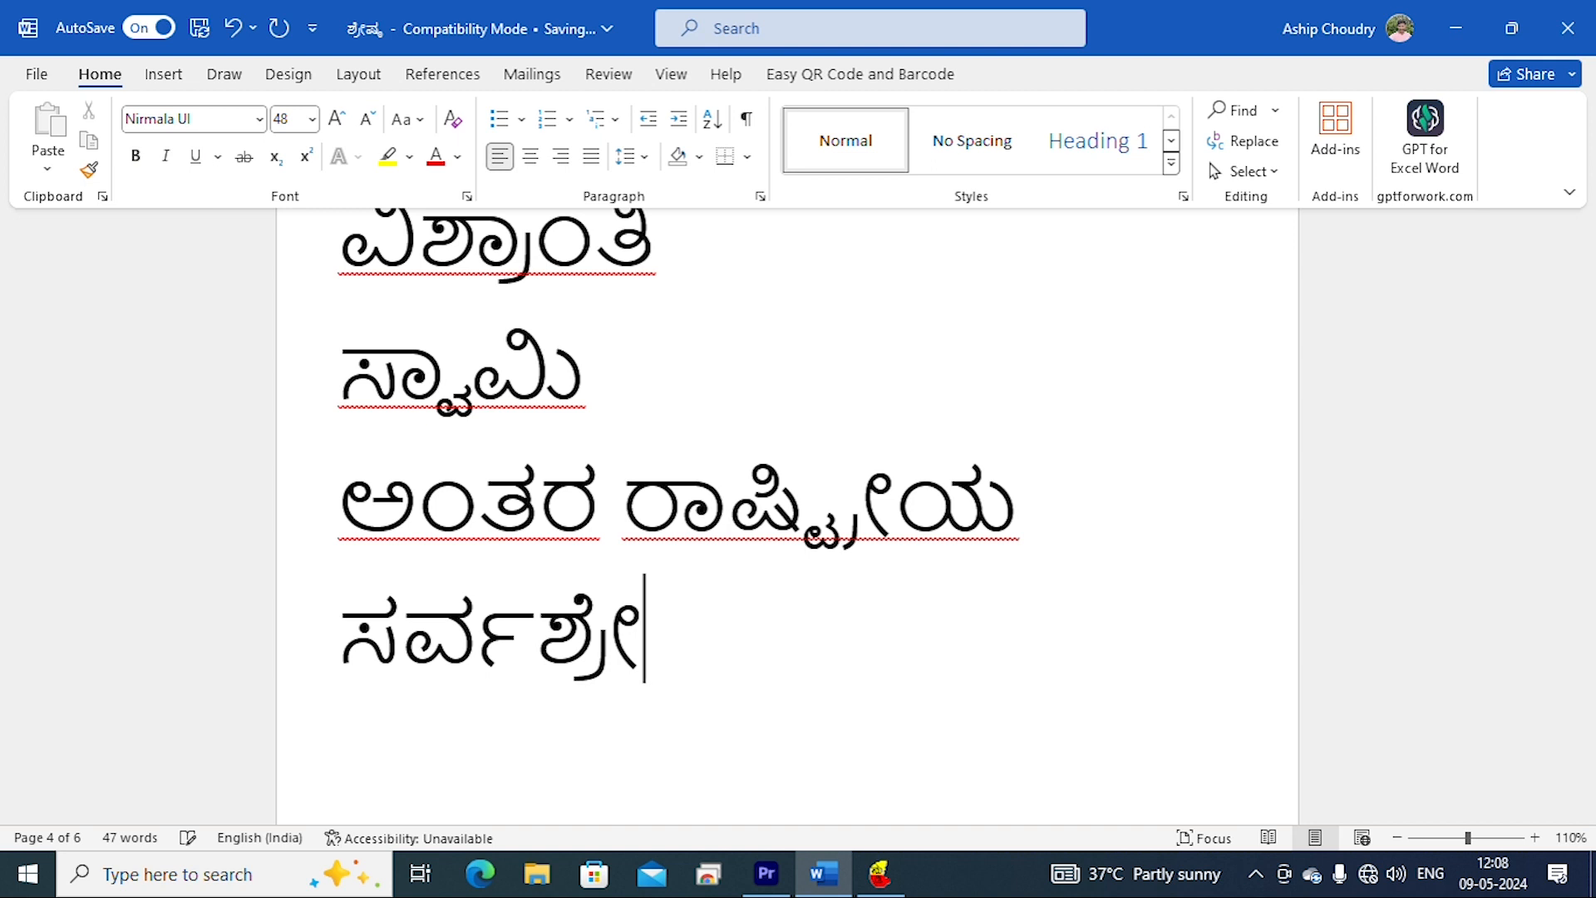
Complete the last word by adding ಷ್ಠ, so it reads ಸರ್ವಶ್ರೇಷ್ಠ.
{"action": "type", "text": "ಷ್"}
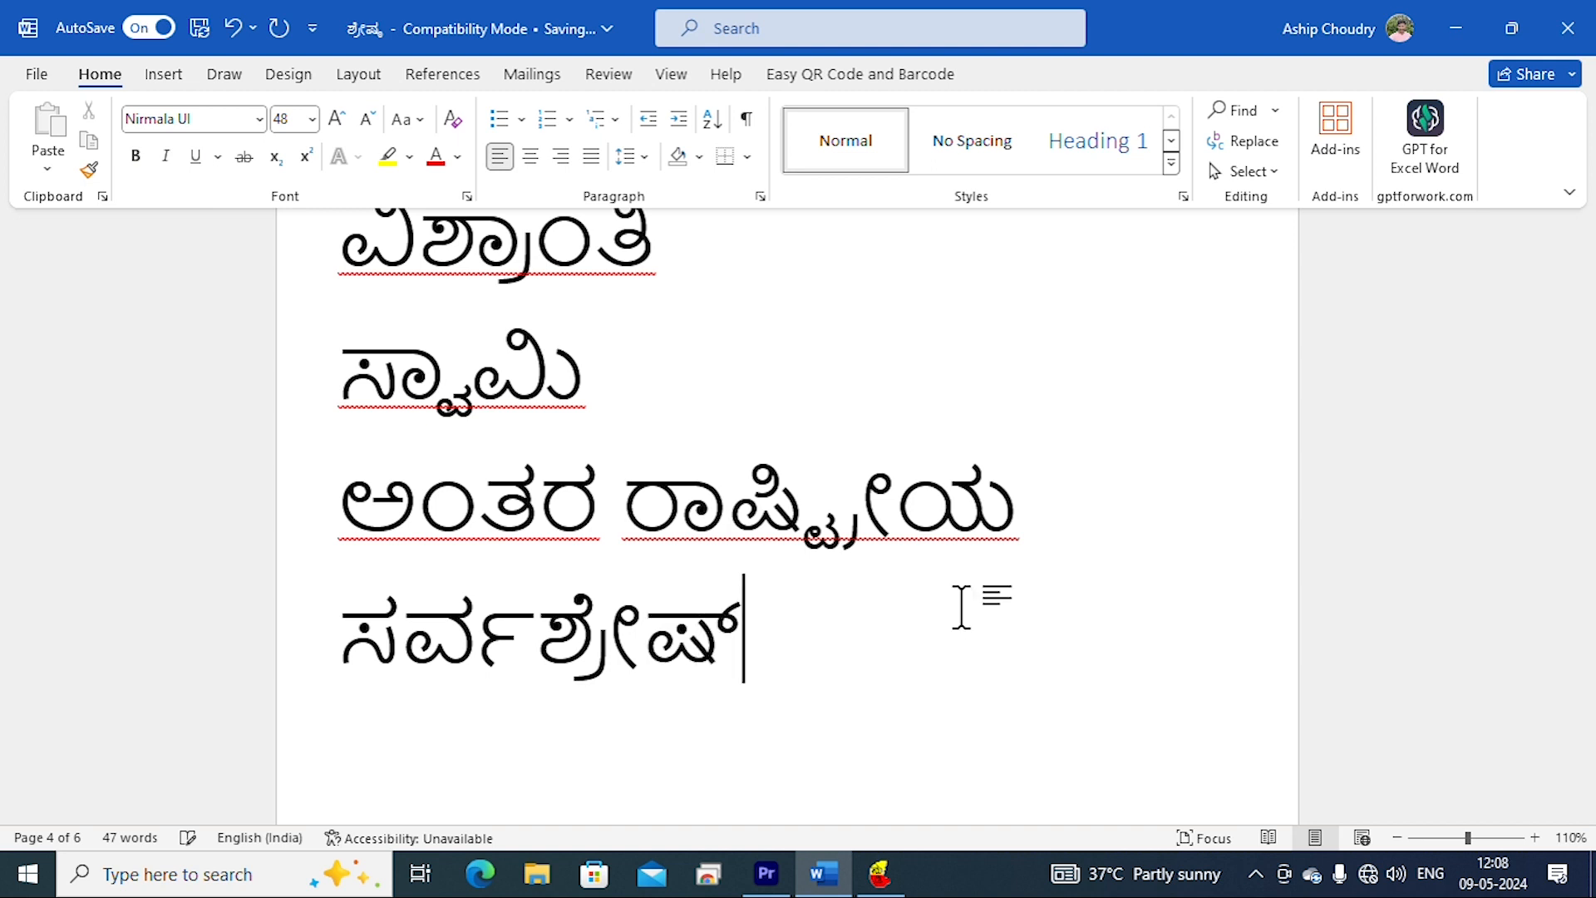
{"action": "type", "text": "ಠ"}
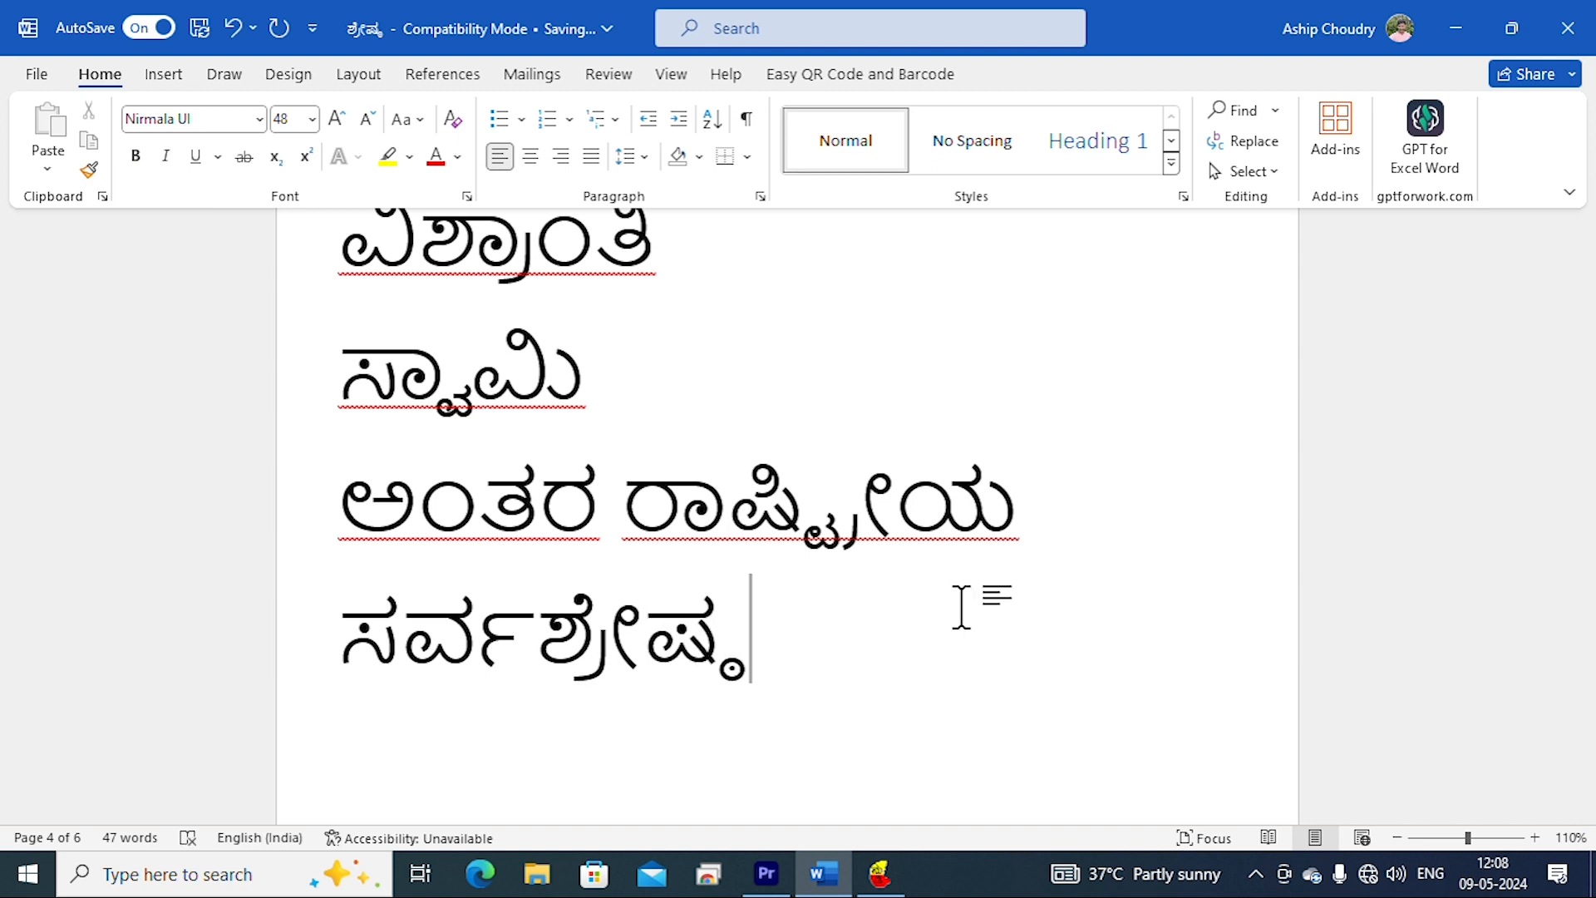
Set the font size of the whole word list, from ಸರ್ವಜ್ಞ to ಸರ್ವಶ್ರೇಷ್ಠ, to 22.
{"action": "scroll", "coordinate": [864, 613], "scroll_direction": "up", "scroll_amount": 8}
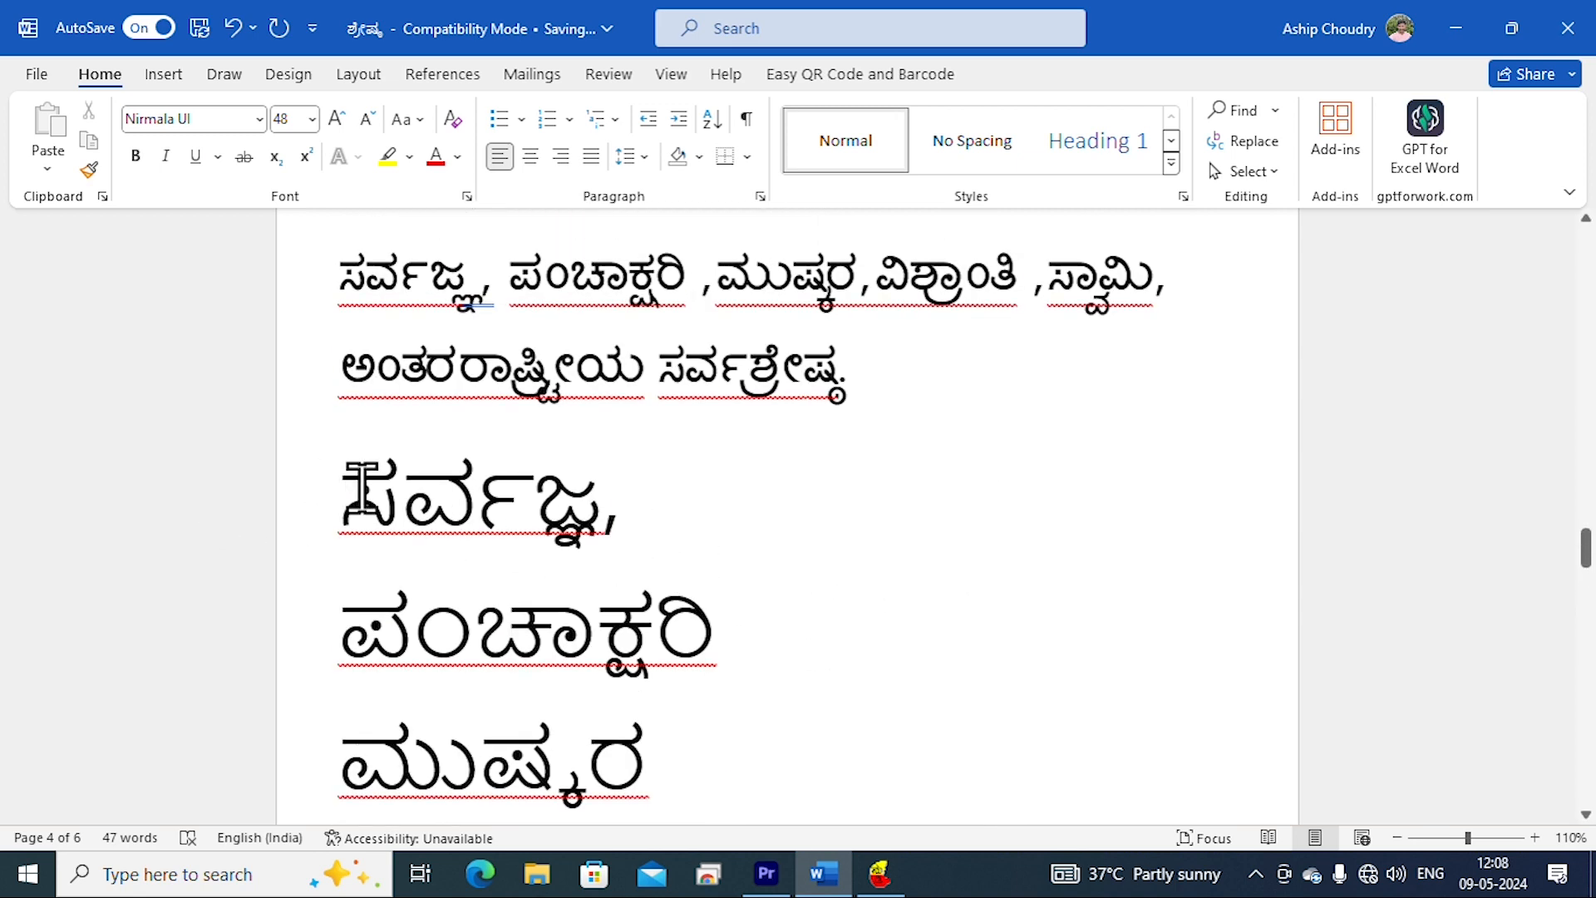
{"action": "left_click_drag", "start_coordinate": [356, 489], "coordinate": [773, 732]}
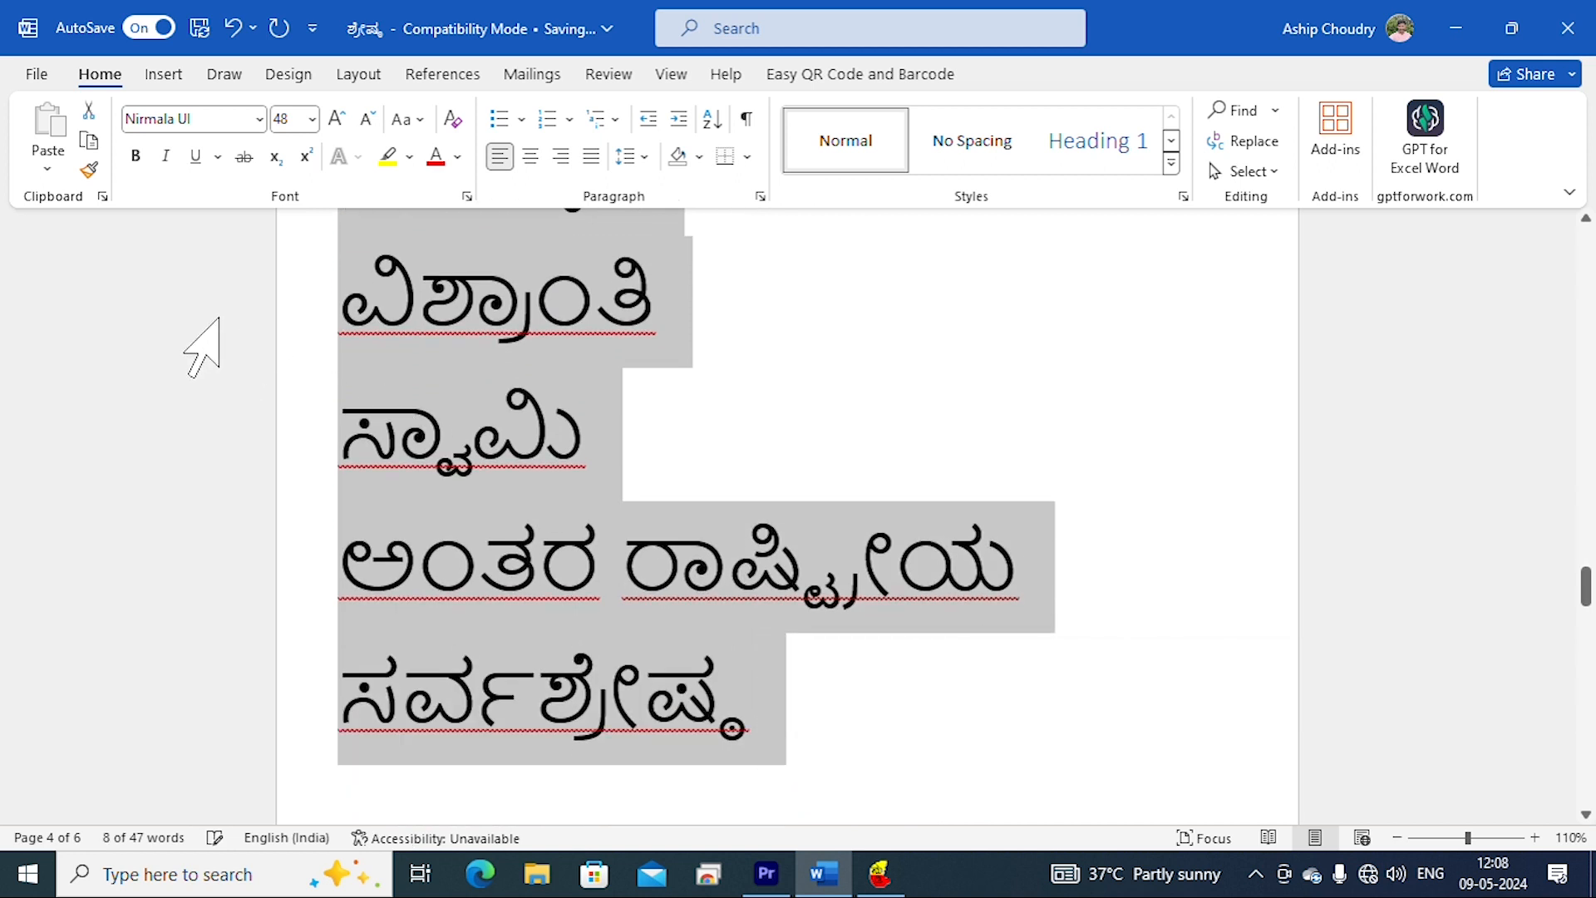
{"action": "left_click", "coordinate": [311, 119]}
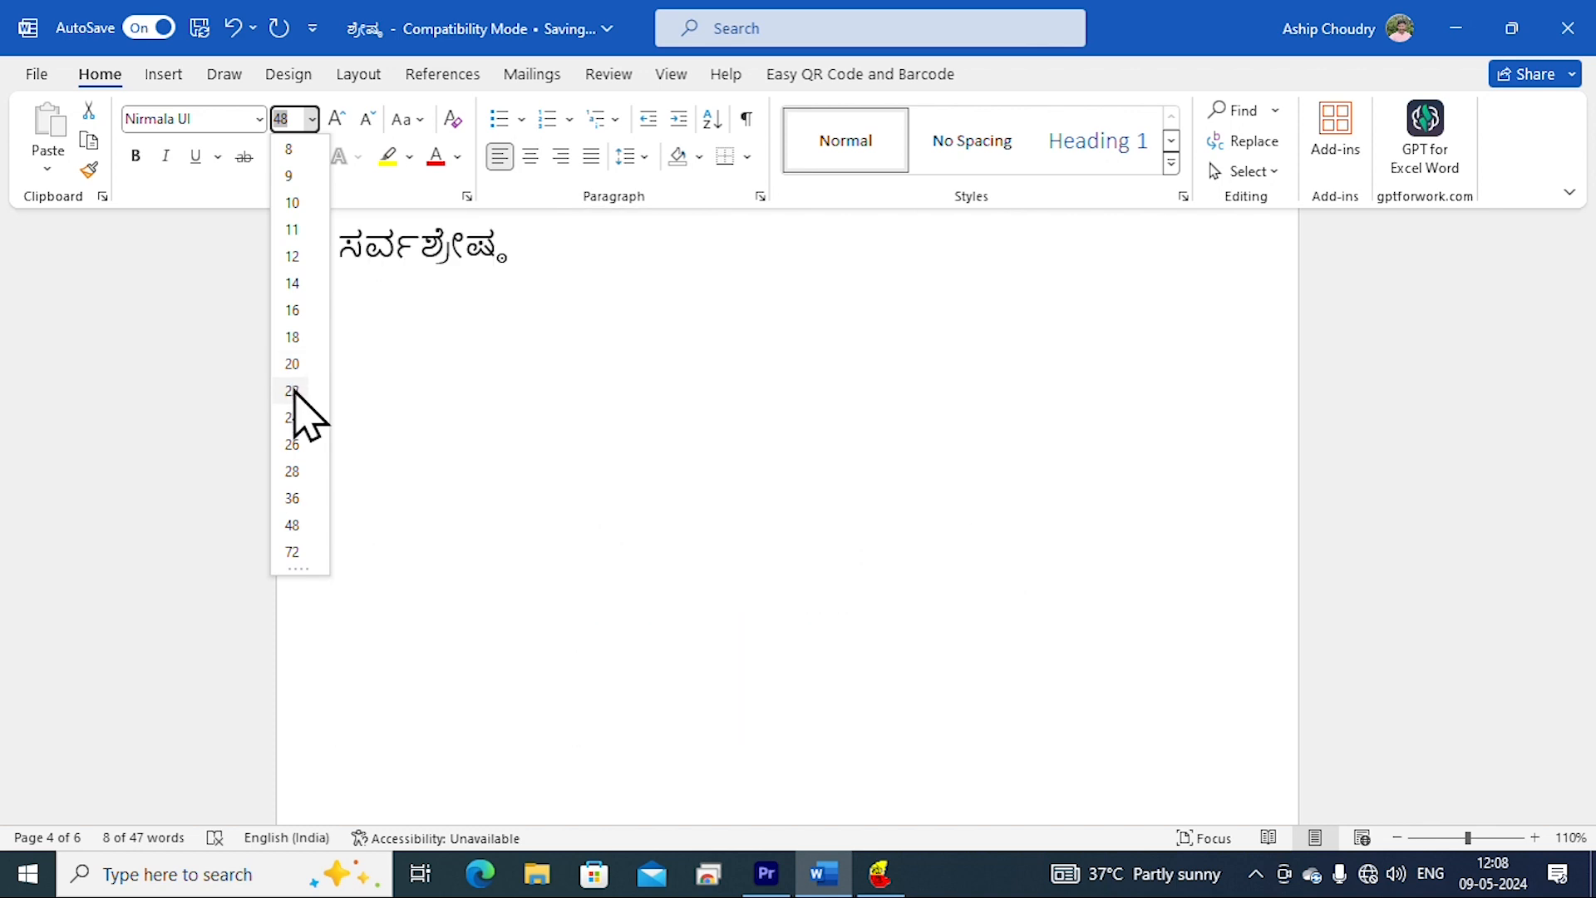
{"action": "left_click", "coordinate": [292, 391]}
Add a space after the comma following ಸರ್ವಜ್ಞ, the first word in the list below the paragraph.
{"action": "scroll", "coordinate": [748, 411], "scroll_direction": "up", "scroll_amount": 8}
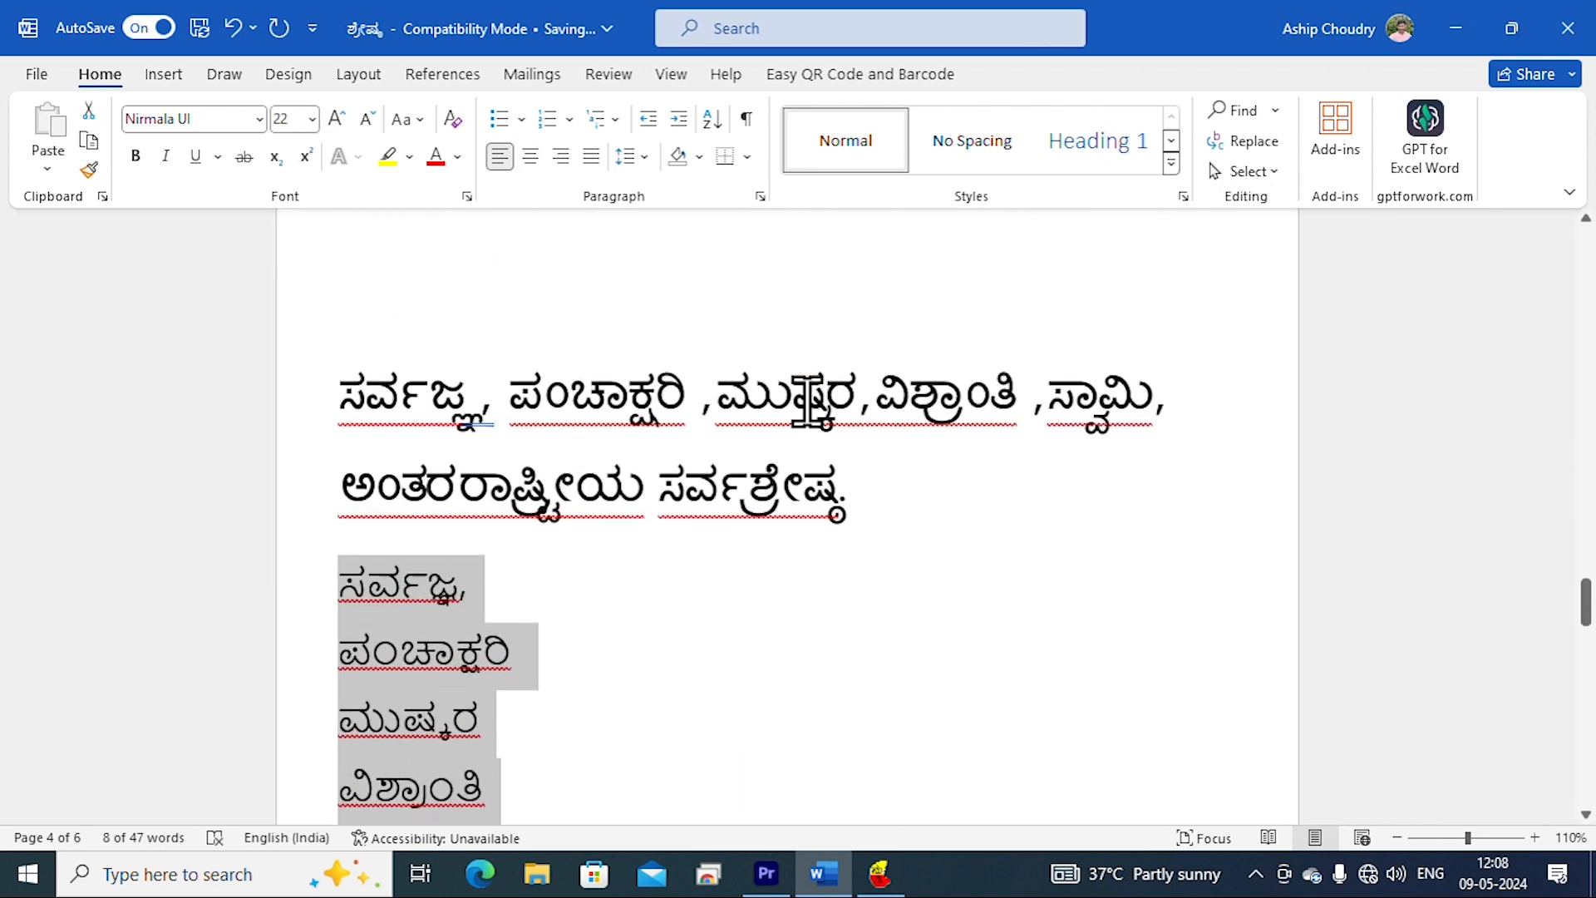
{"action": "scroll", "coordinate": [806, 408], "scroll_direction": "up", "scroll_amount": 7, "text": "ctrl"}
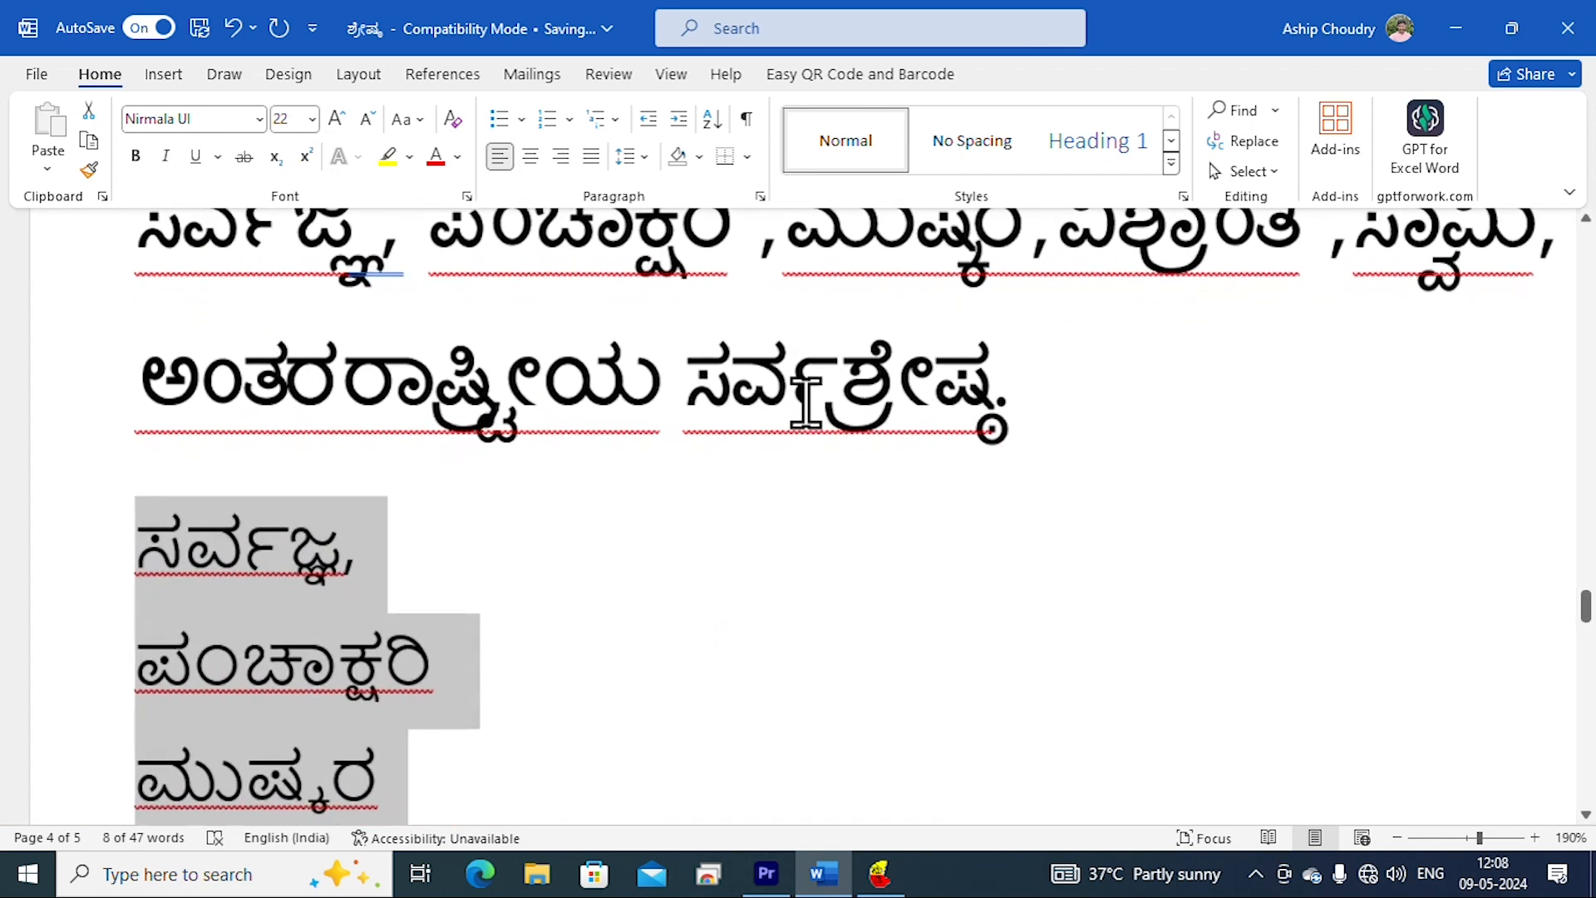
{"action": "scroll", "coordinate": [773, 457], "scroll_direction": "up", "scroll_amount": 3}
{"action": "left_click", "coordinate": [570, 441]}
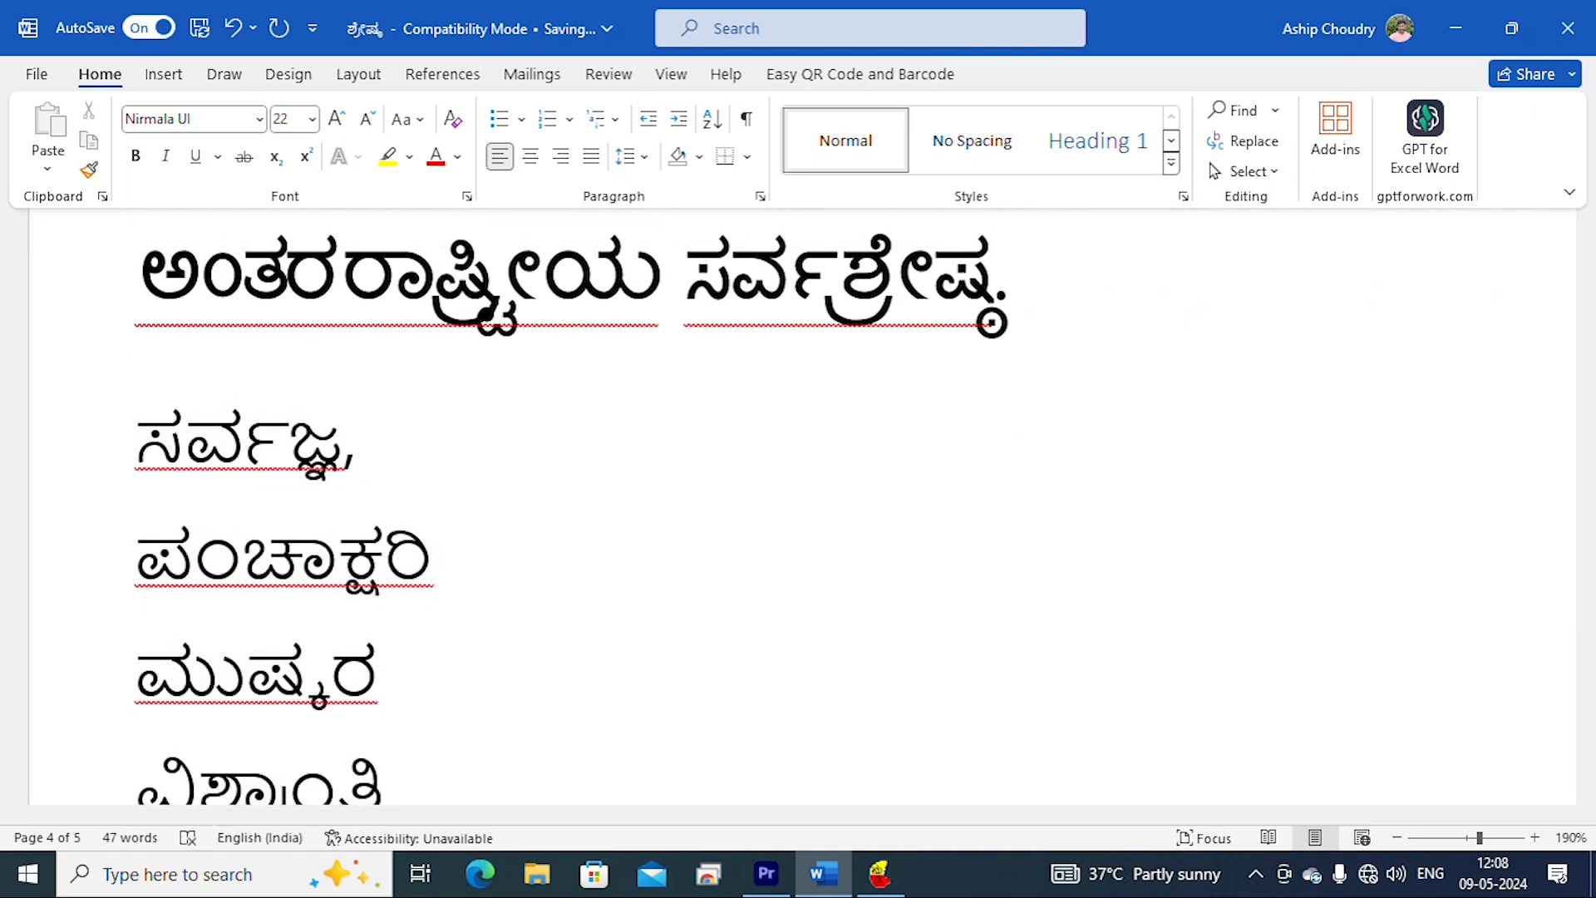
{"action": "type", "text": ", ಸ"}
{"action": "key", "text": "BackSpace"}
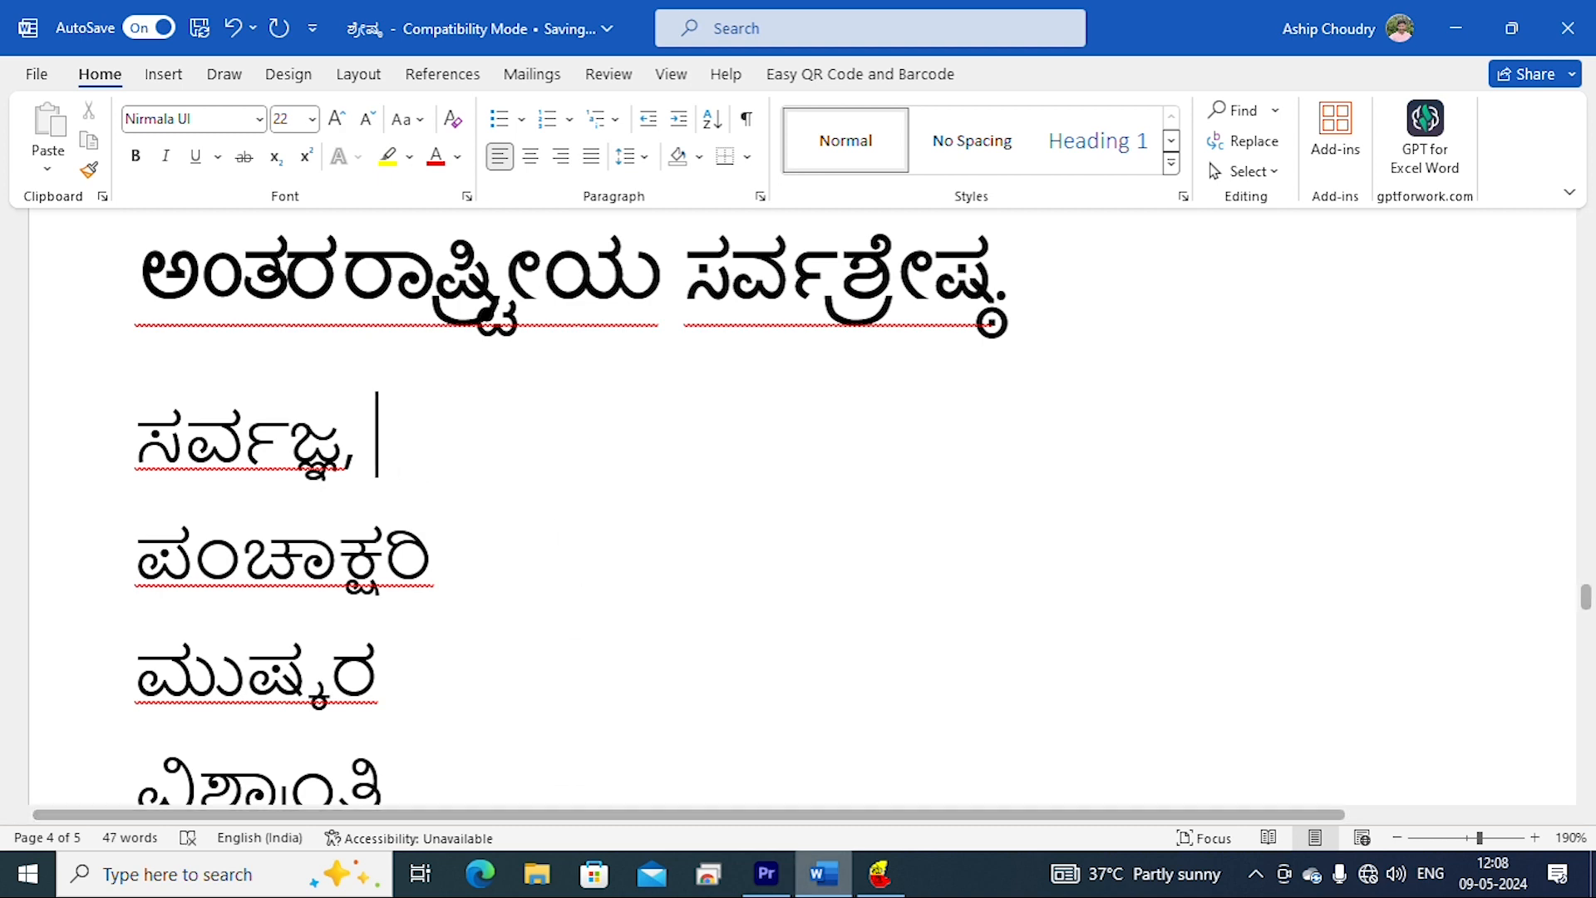
Close the Nudi editor to write in English letters, and add the key sequence srfvjfz beside ಸರ್ವಜ್ಞ.
{"action": "left_click", "coordinate": [898, 873]}
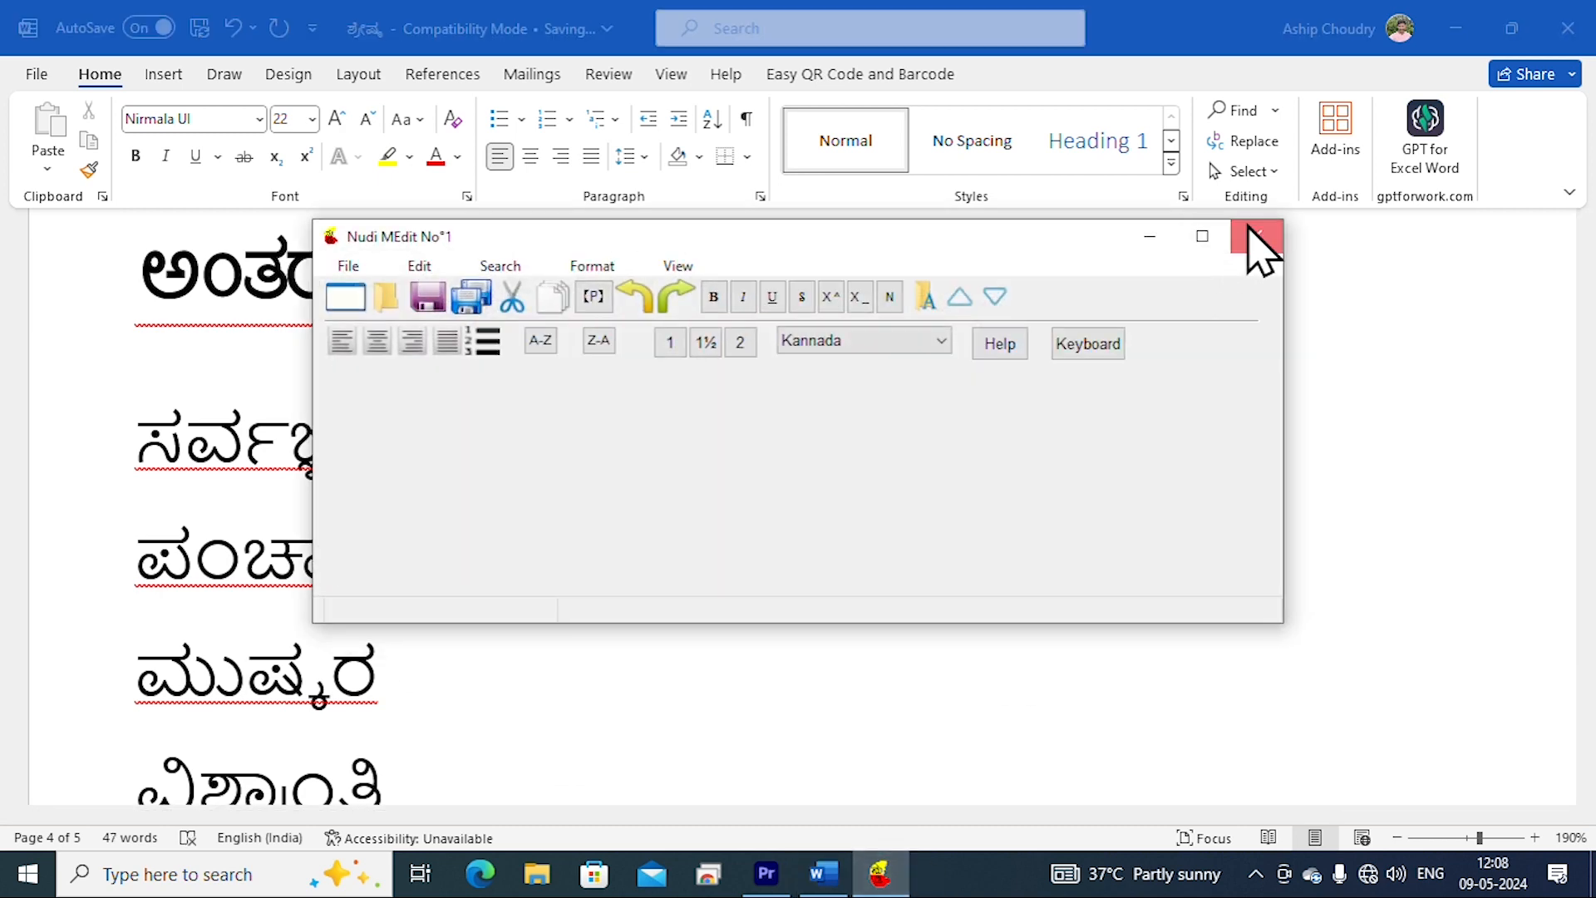
{"action": "left_click", "coordinate": [1255, 241]}
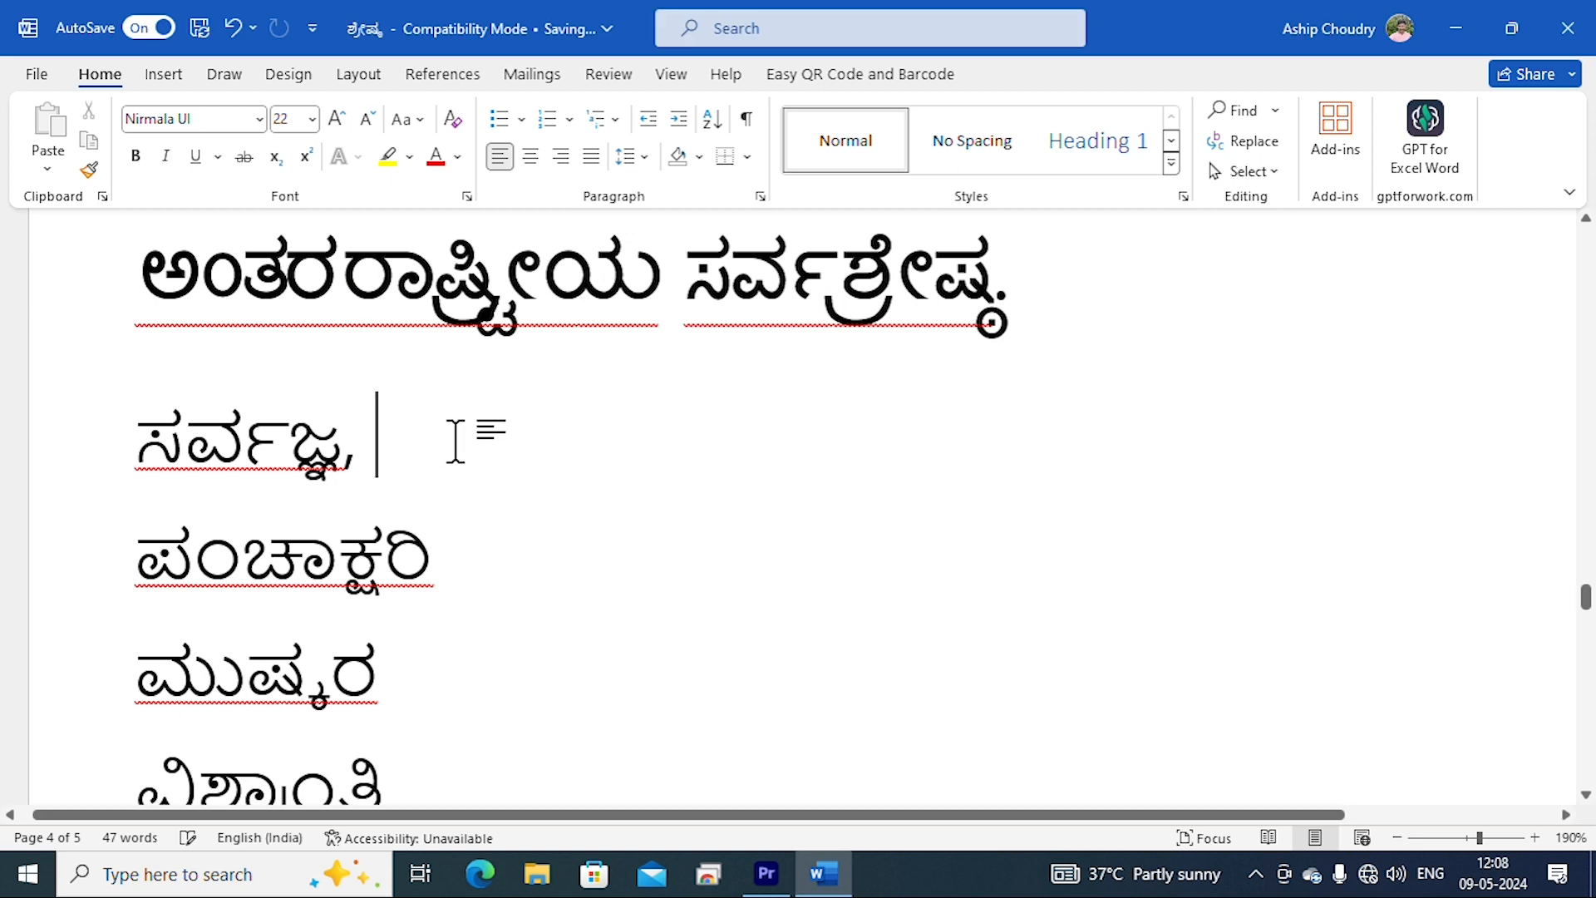
{"action": "type", "text": "sr"}
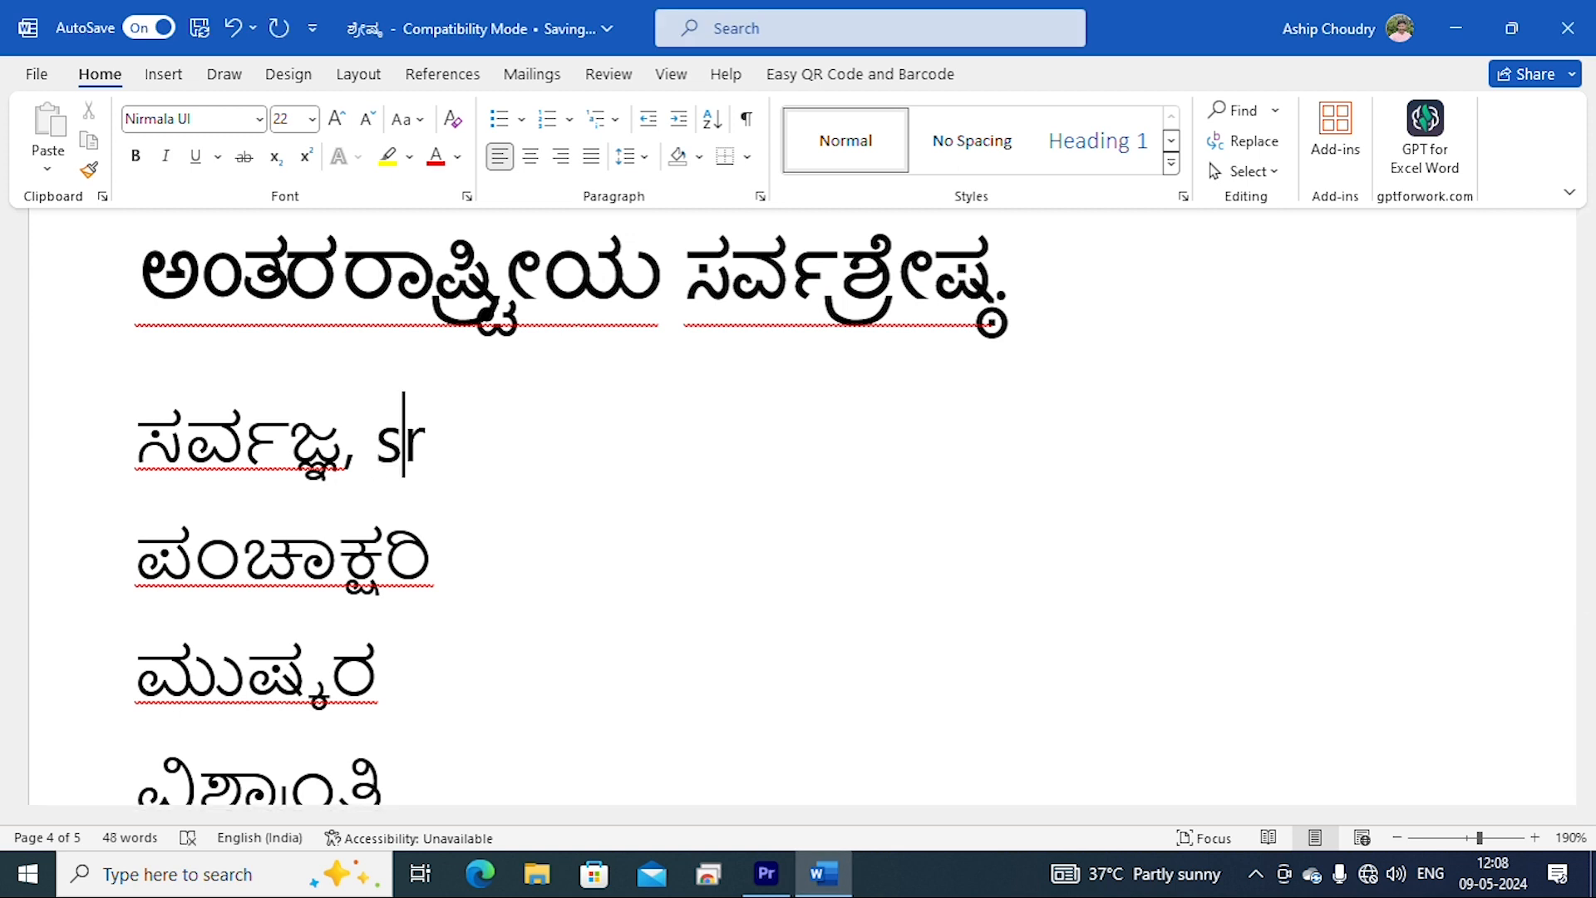
{"action": "type", "text": "fv"}
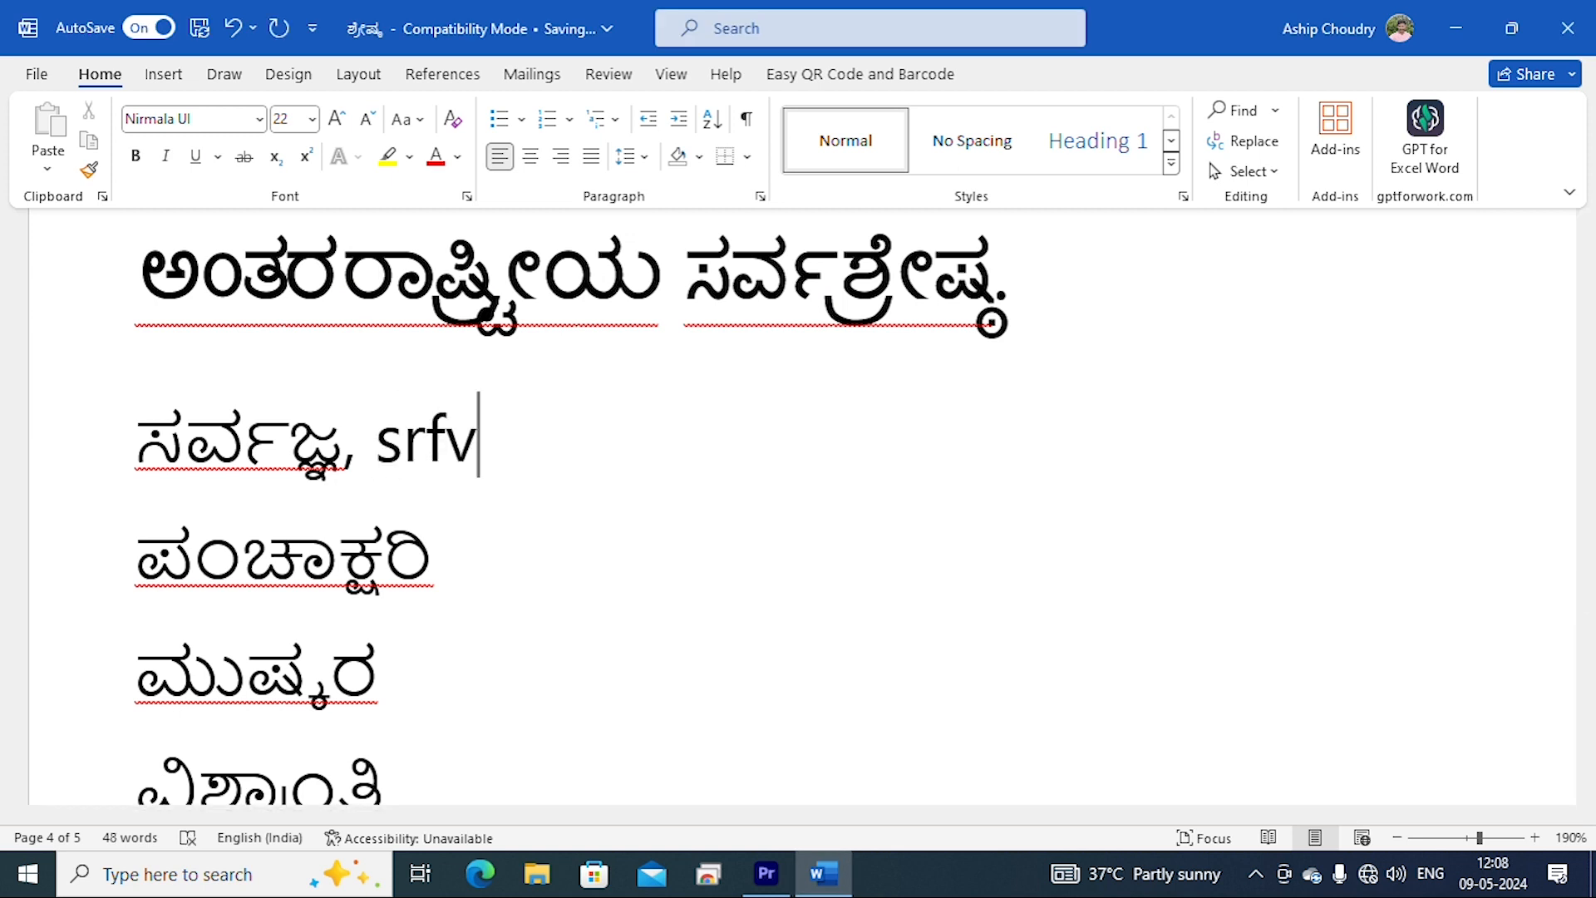
{"action": "type", "text": "j"}
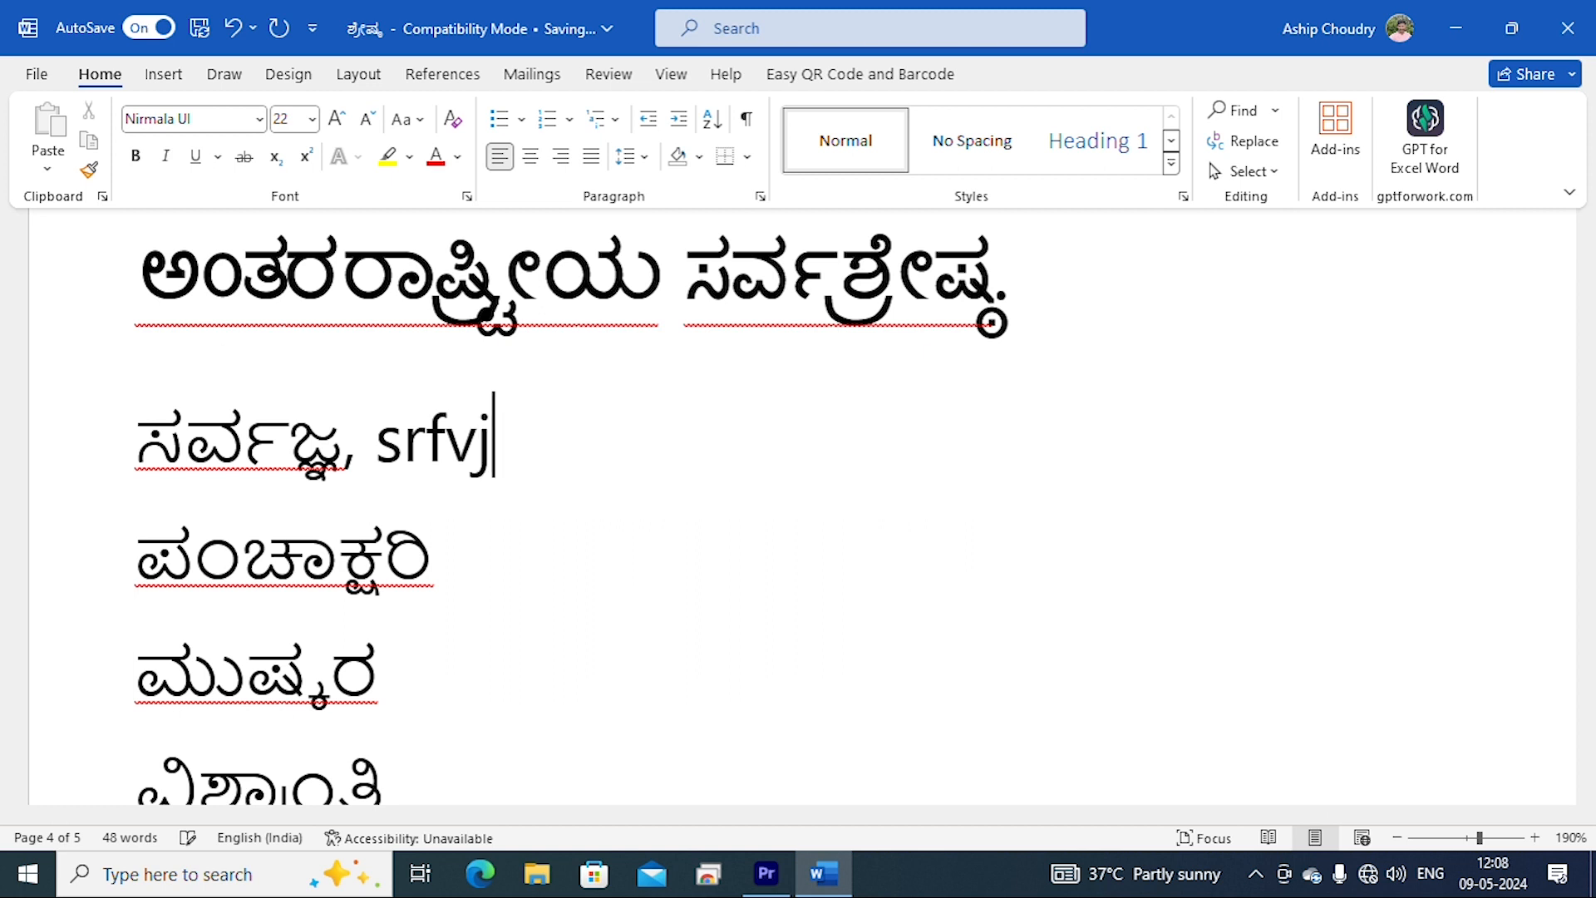
{"action": "type", "text": "fz"}
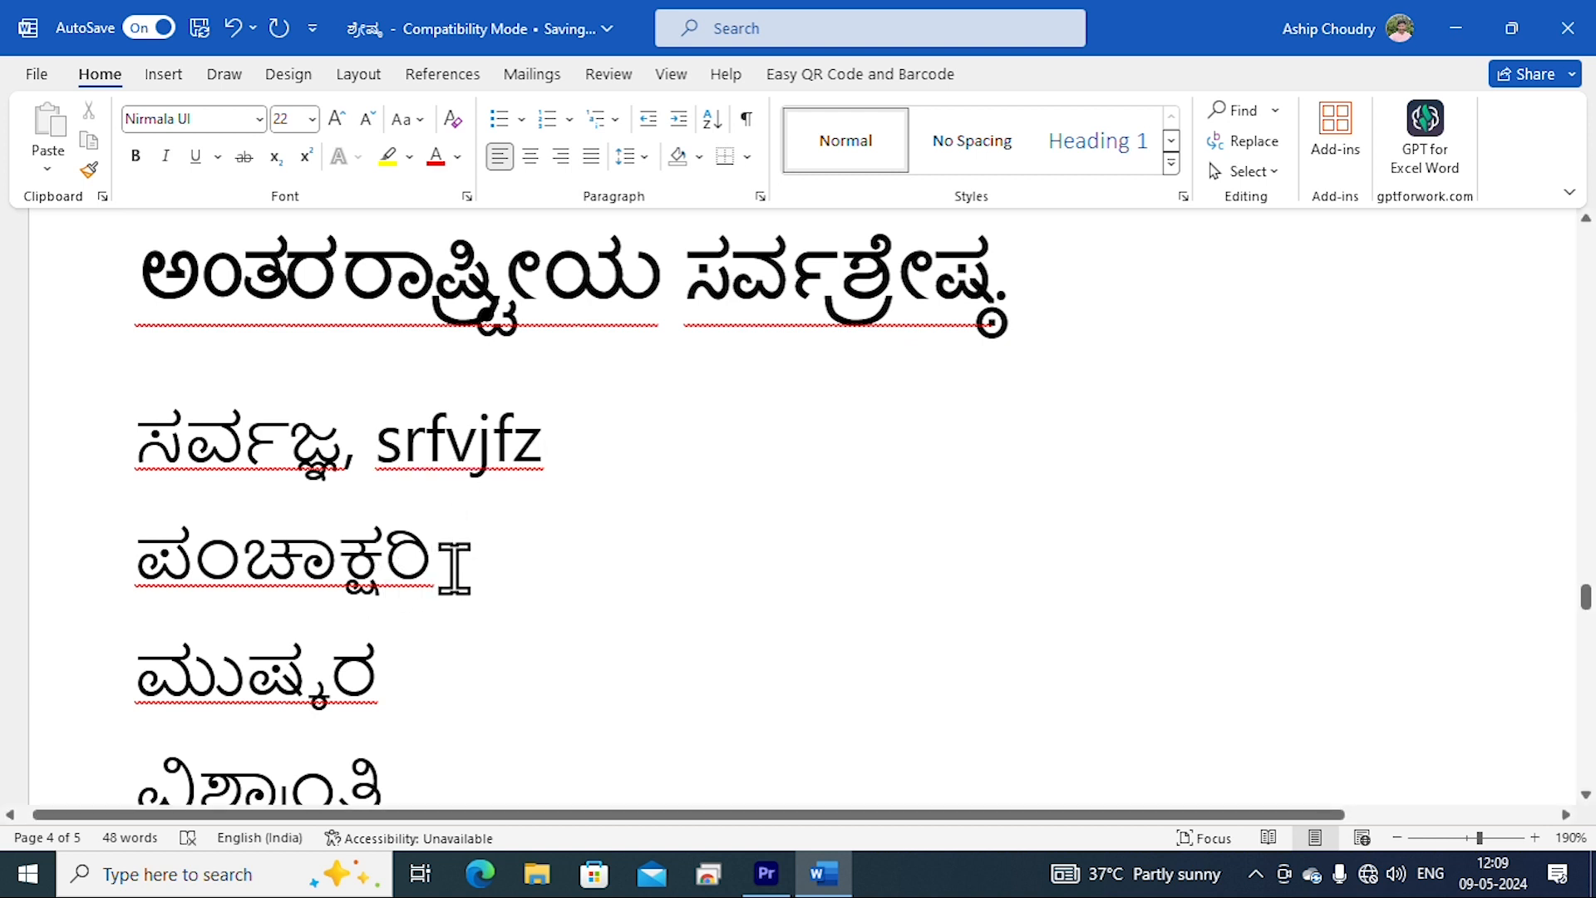
Write the key sequence pMcakfxri after a space beside the word ಪಂಚಾಕ್ಷರಿ.
{"action": "type", "text": "pM"}
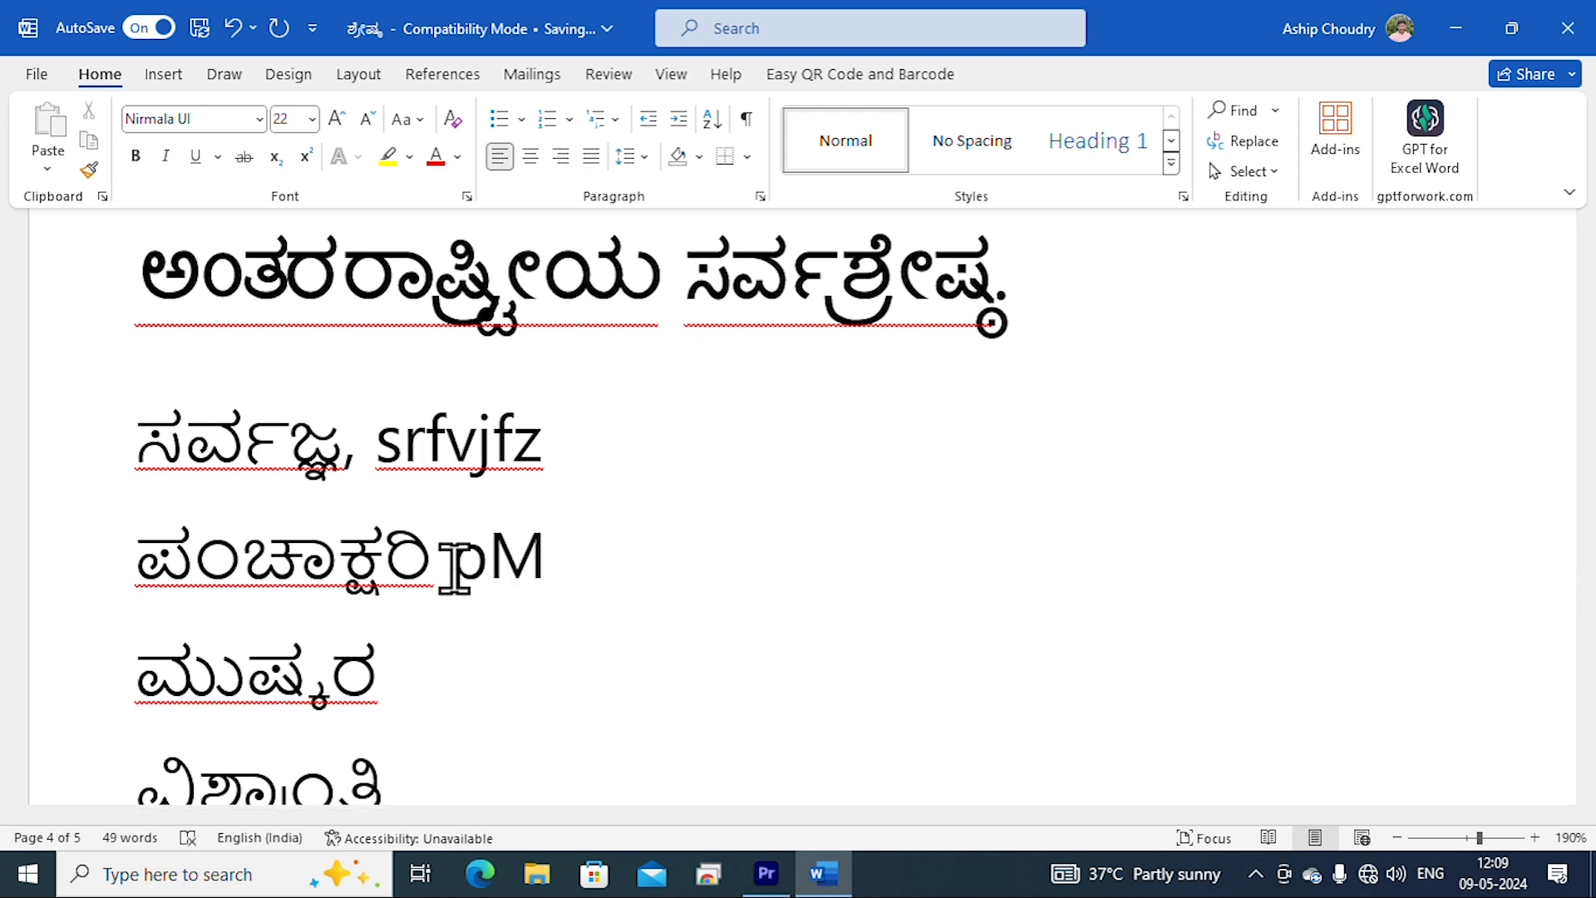
{"action": "type", "text": "ca"}
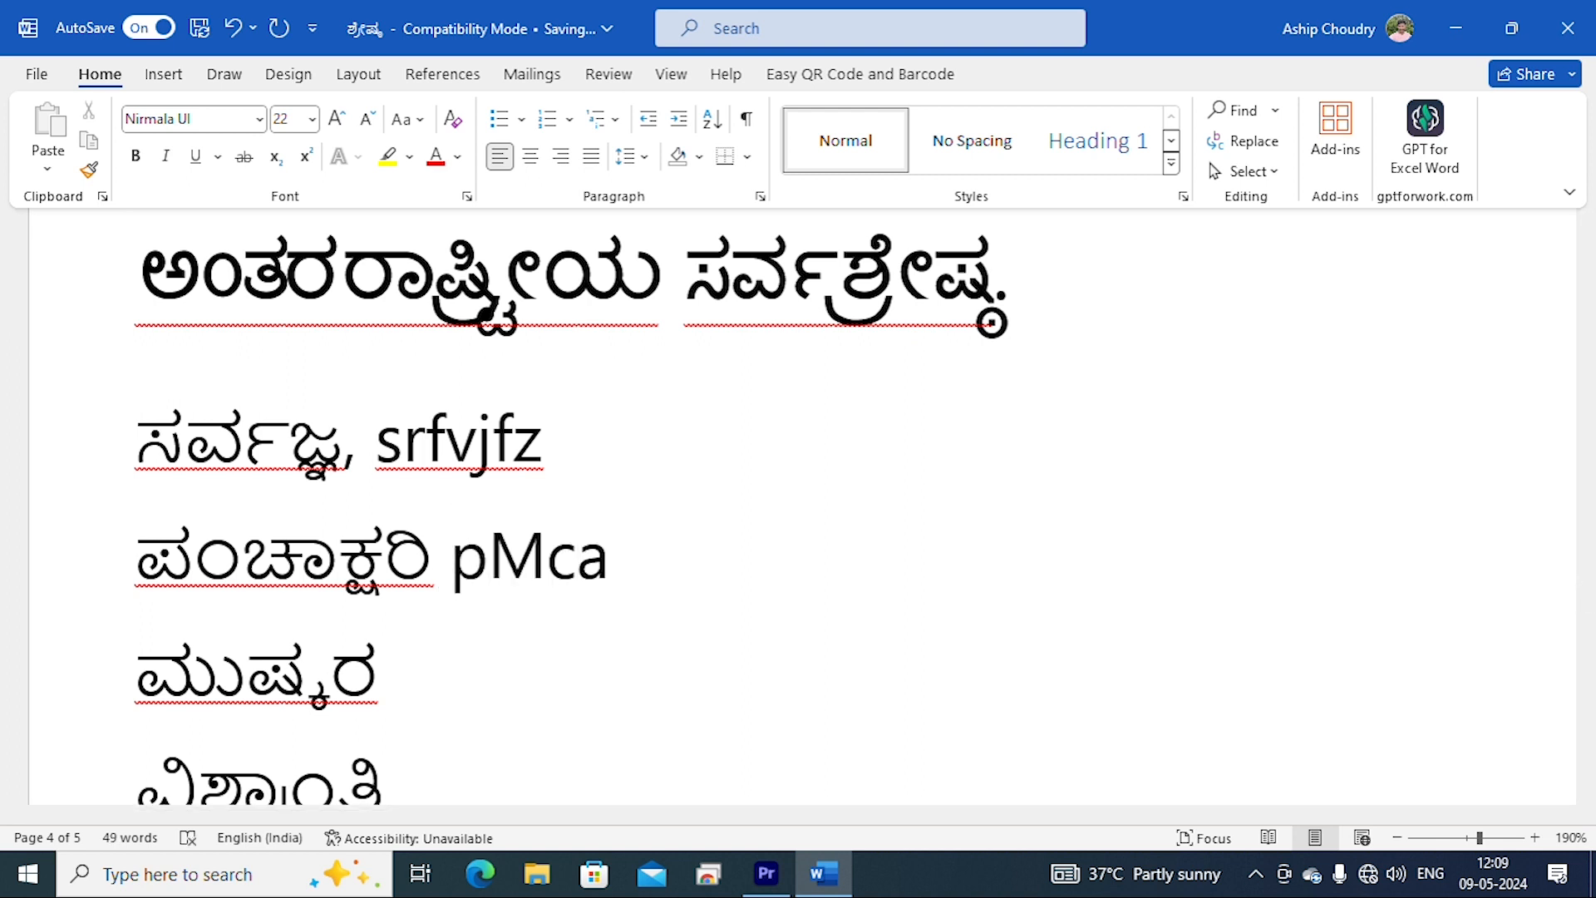
{"action": "type", "text": "kf"}
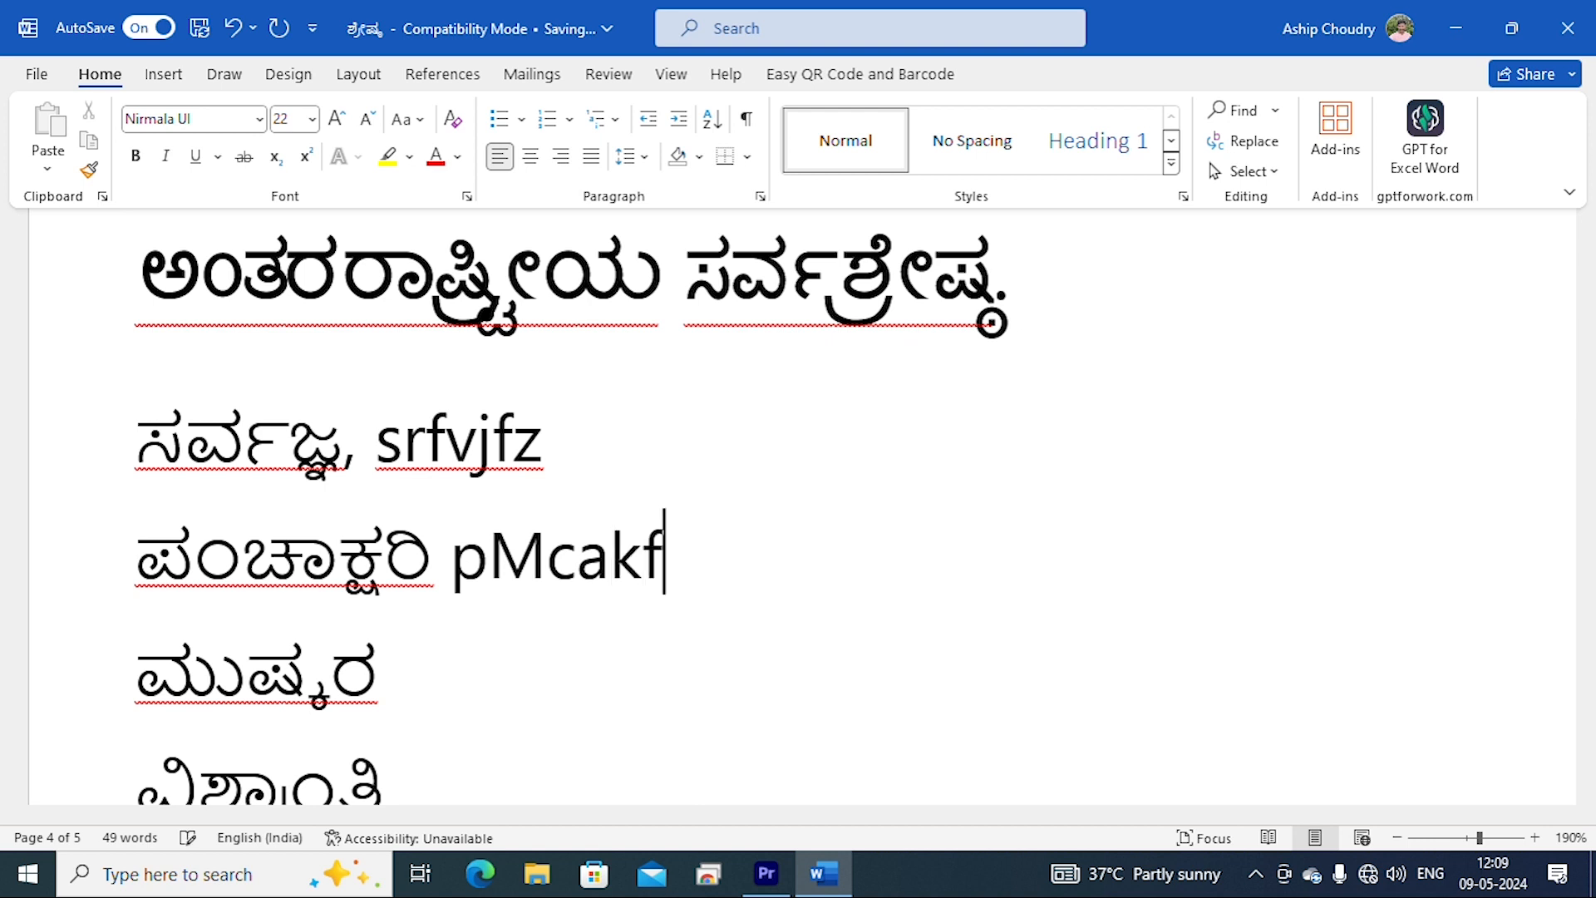
{"action": "type", "text": "xri"}
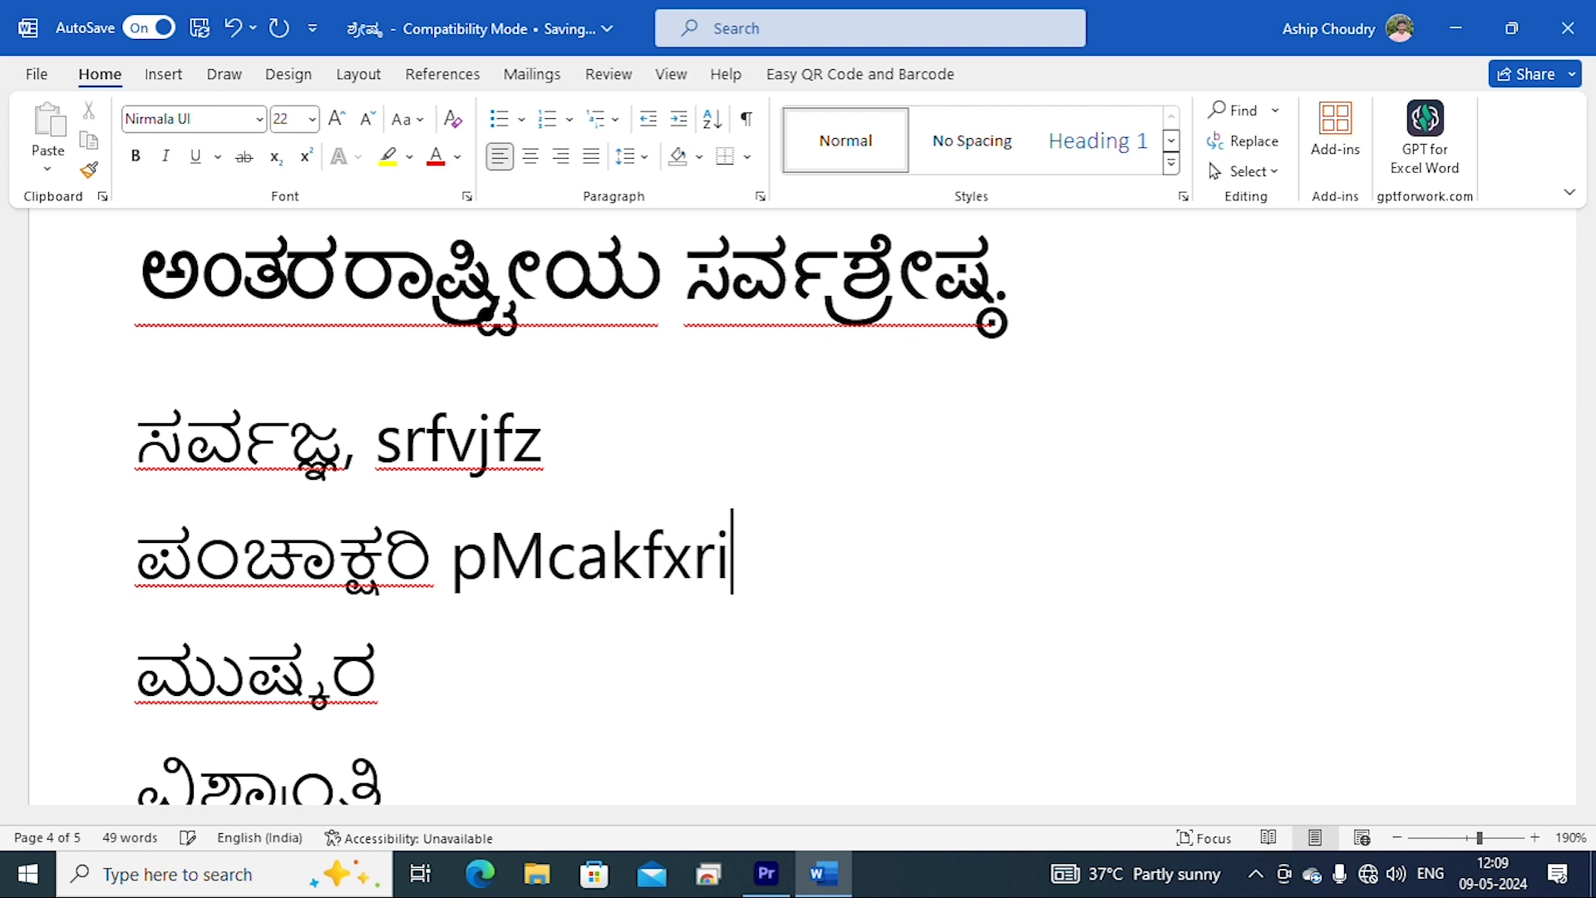
{"action": "scroll", "coordinate": [428, 670], "scroll_direction": "down", "scroll_amount": 1}
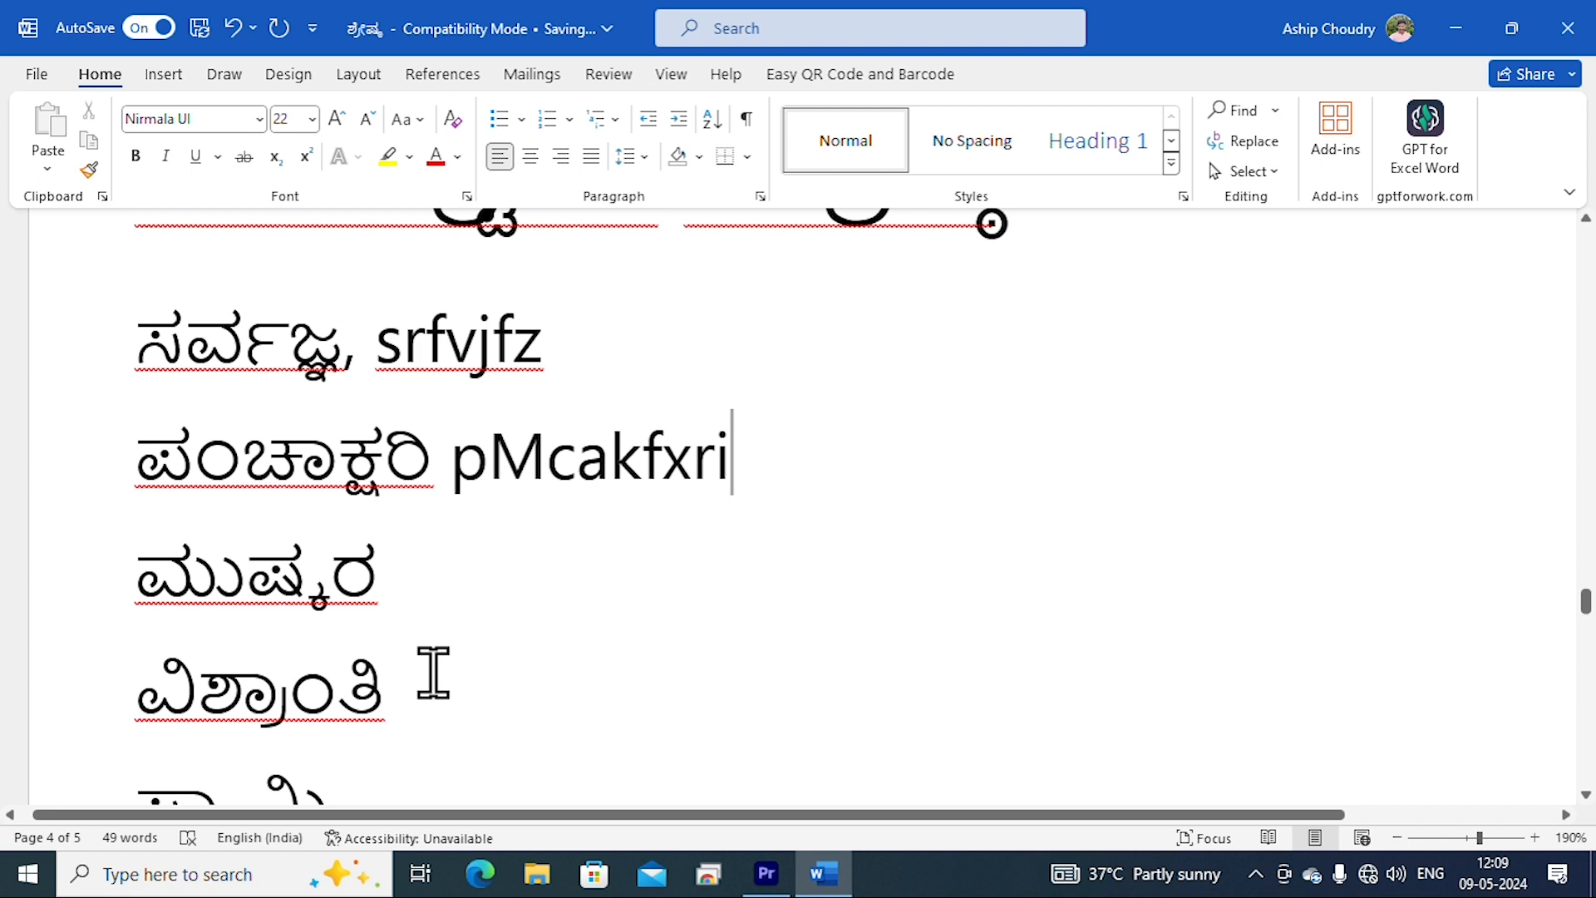
Write the key sequence muxfkr after a space beside the word ಮುಷ್ಕರ.
{"action": "left_click", "coordinate": [477, 560]}
{"action": "type", "text": "mu"}
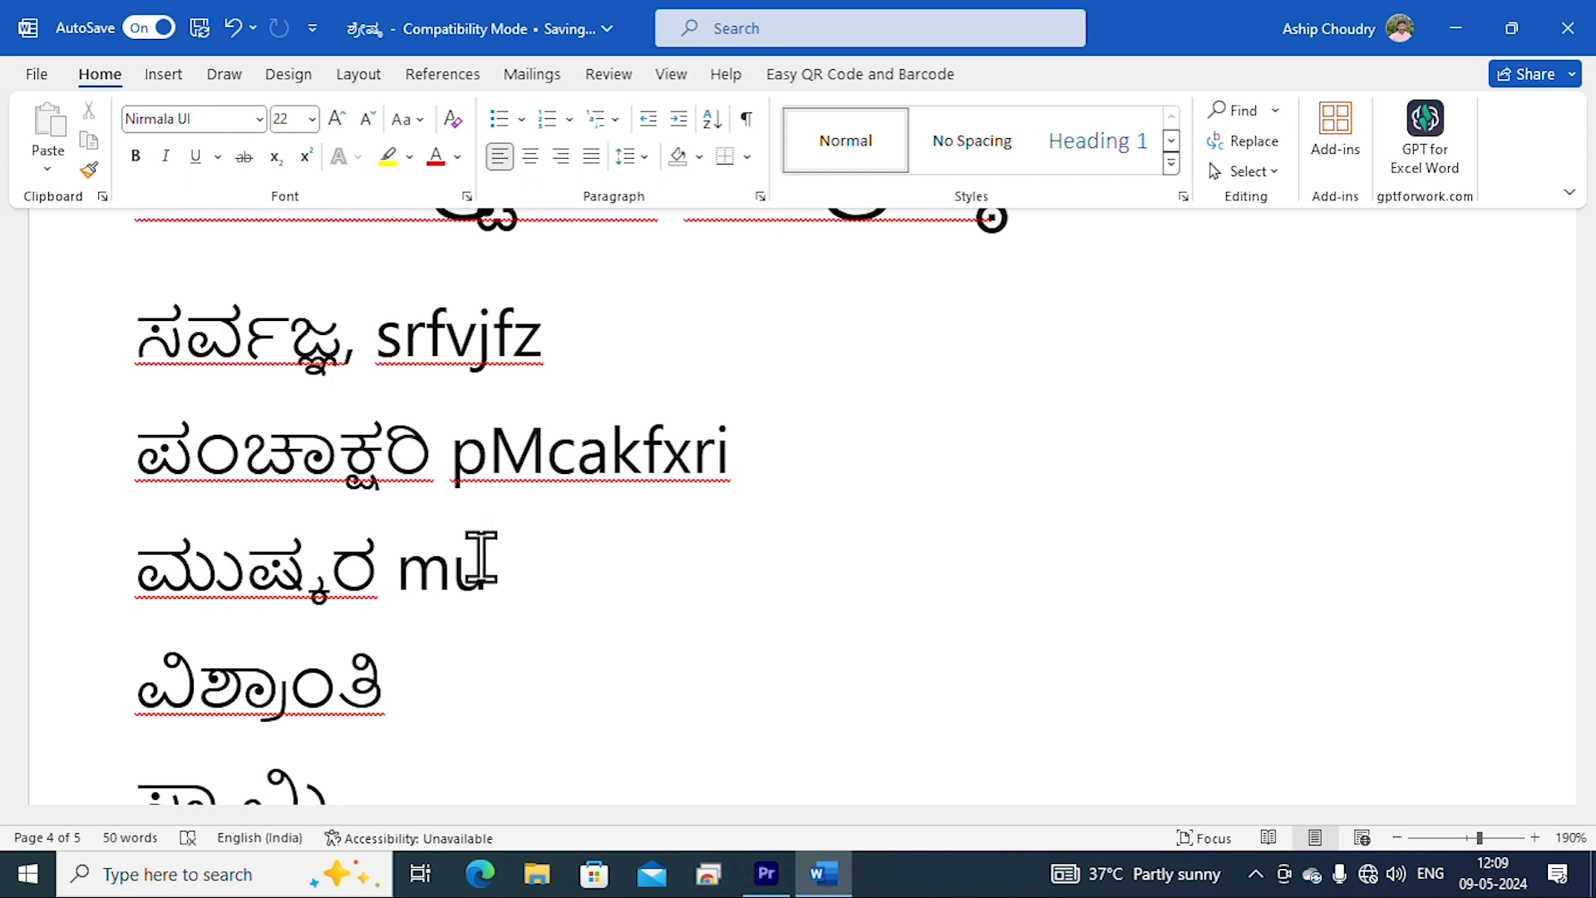
{"action": "type", "text": "xfkr"}
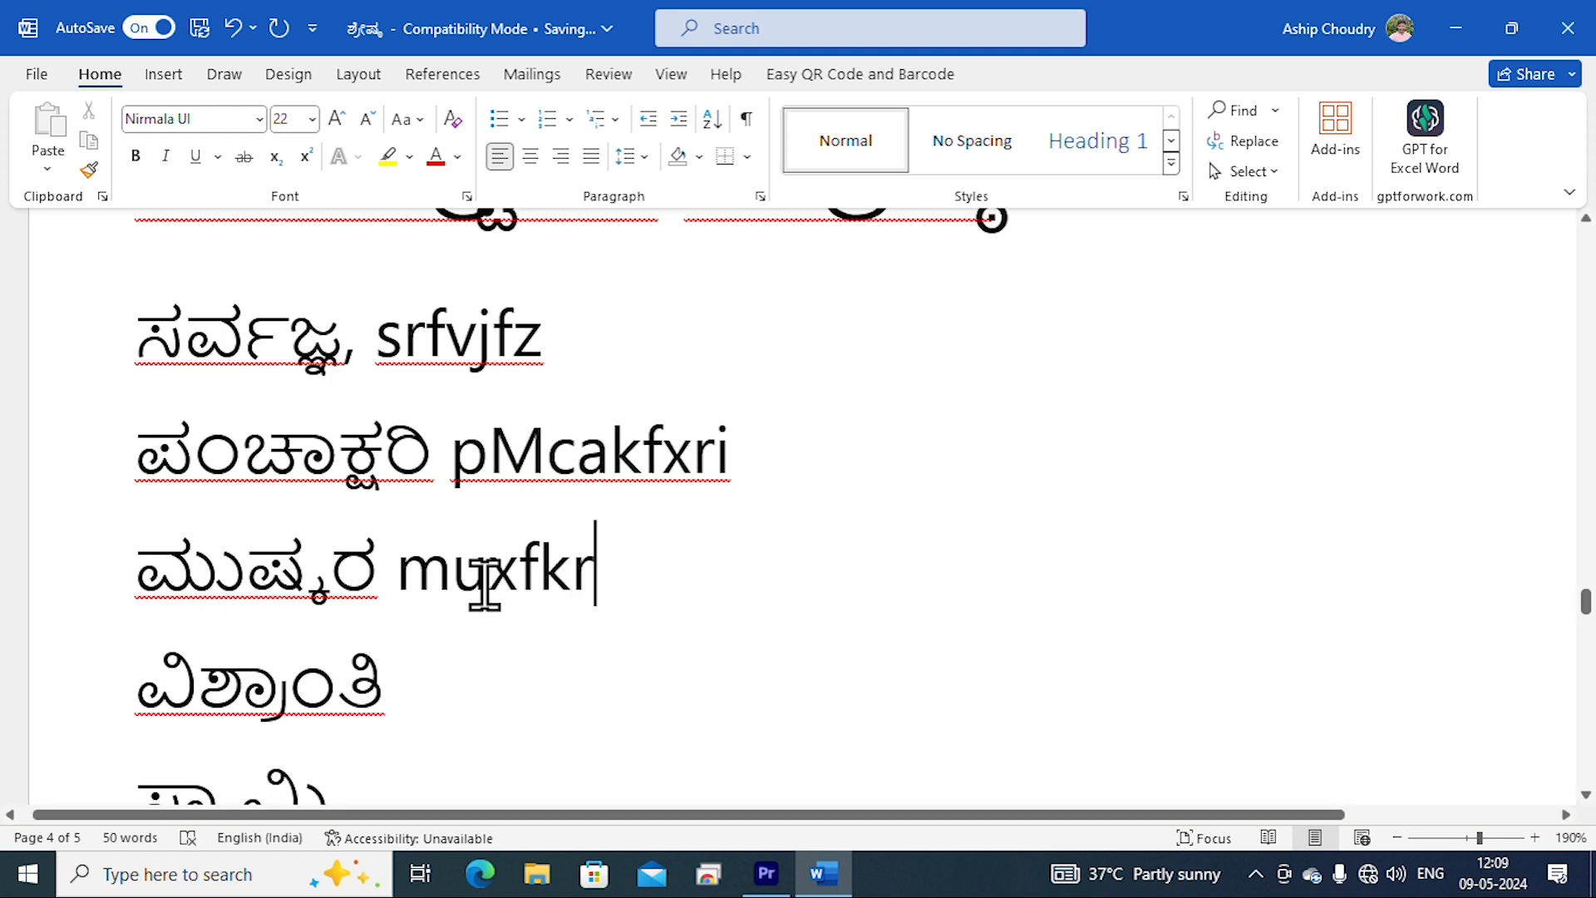
Write the key sequence viSfrati beside the word ವಿಶ್ರಾಂತಿ, separated by two spaces.
{"action": "left_click", "coordinate": [485, 715]}
{"action": "type", "text": "v"}
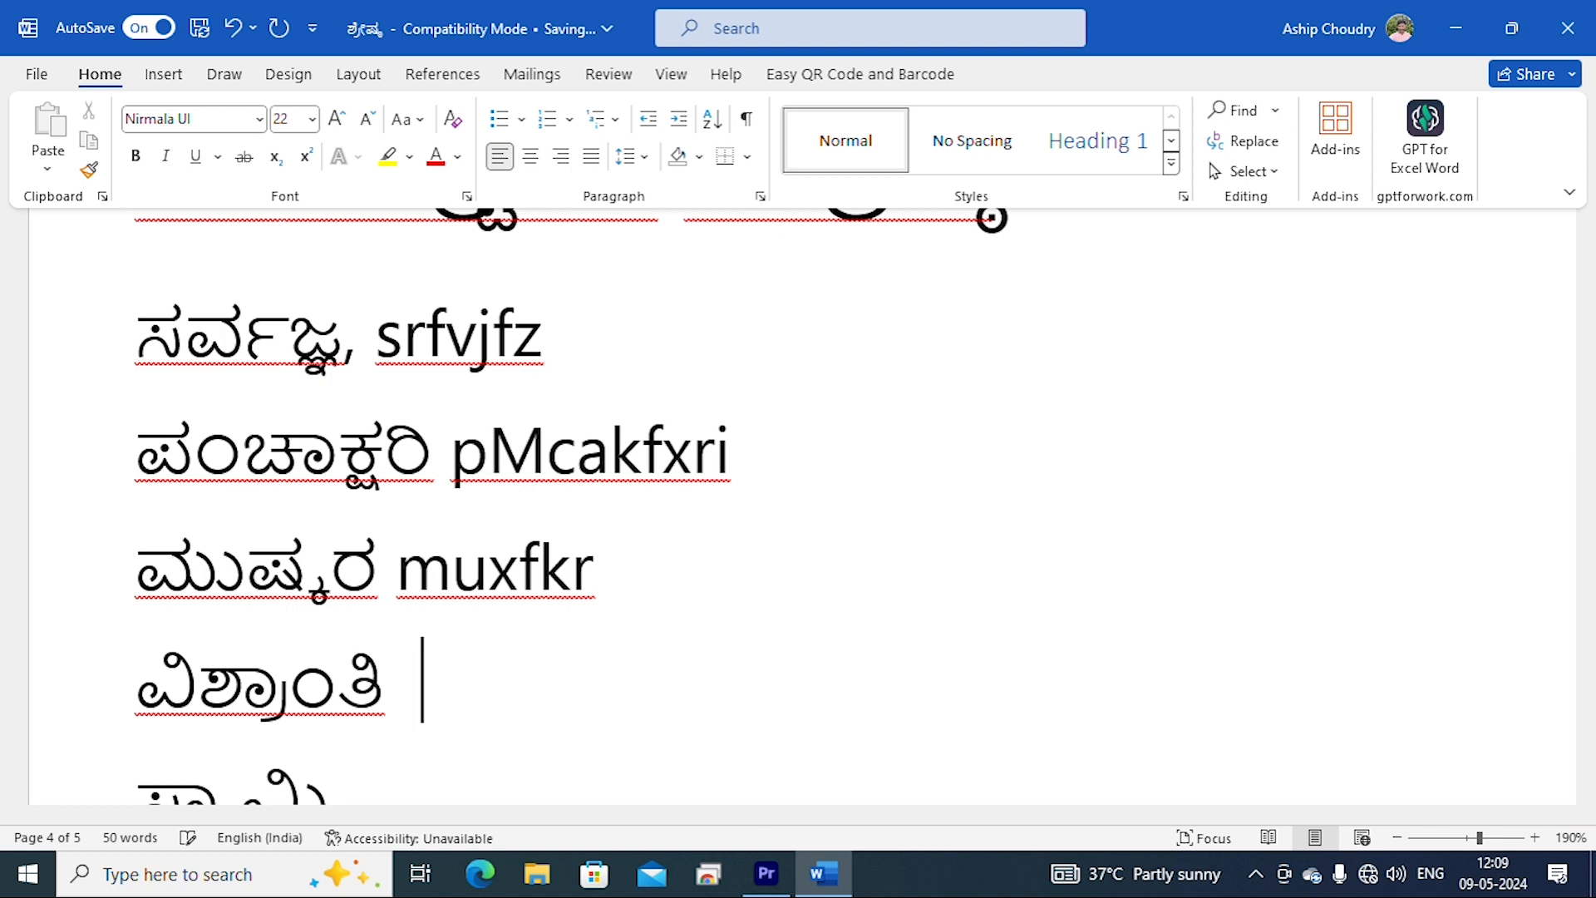
{"action": "type", "text": "i"}
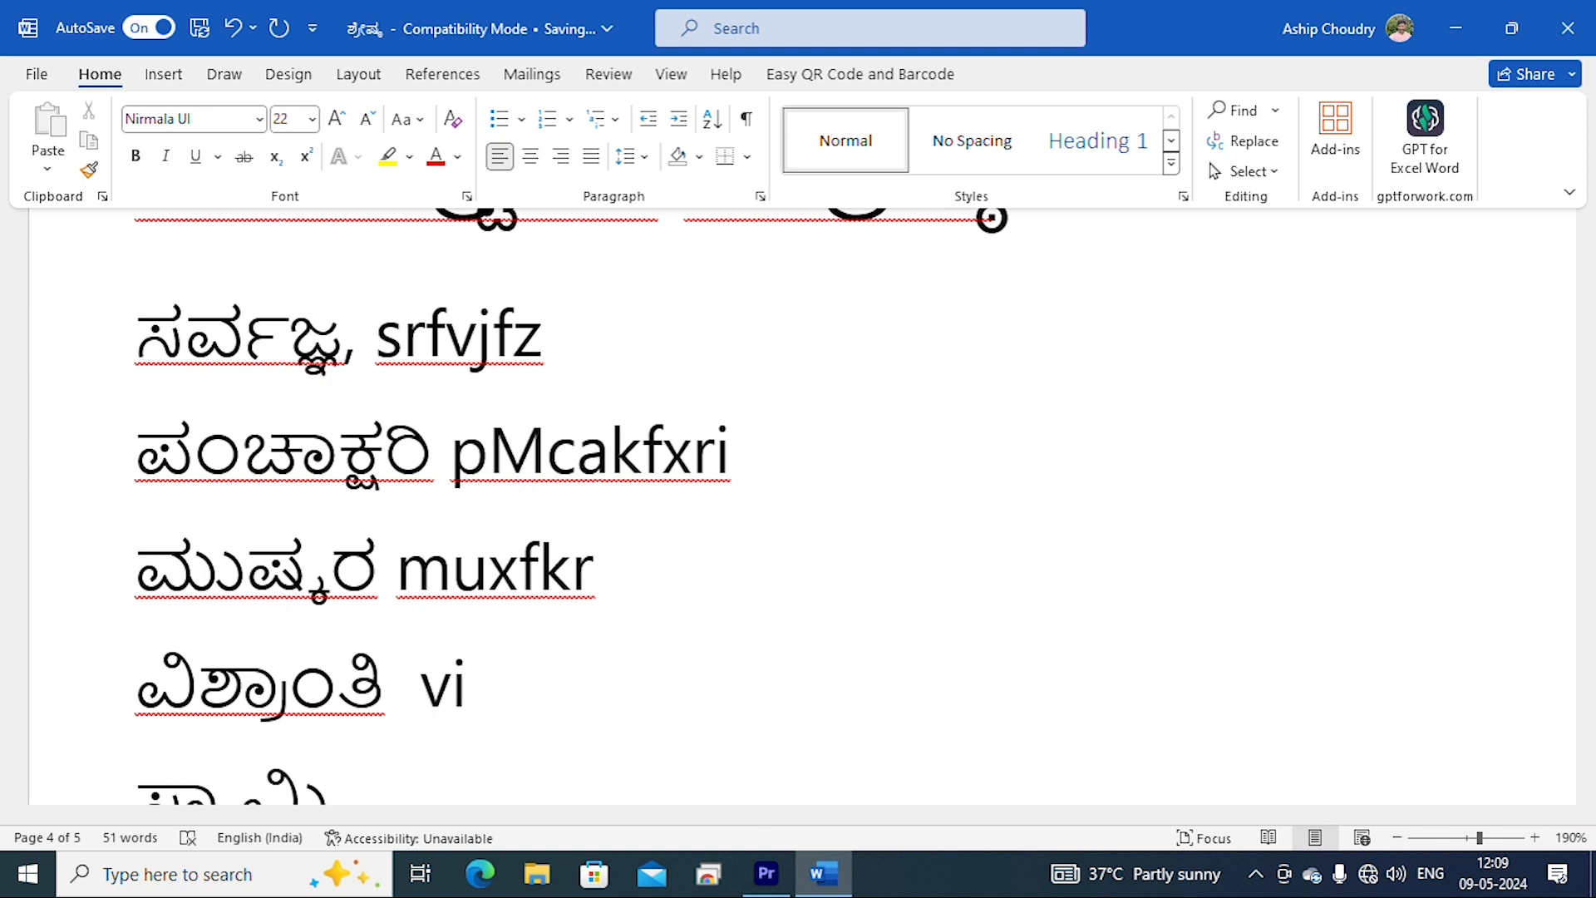
{"action": "type", "text": "Sfr"}
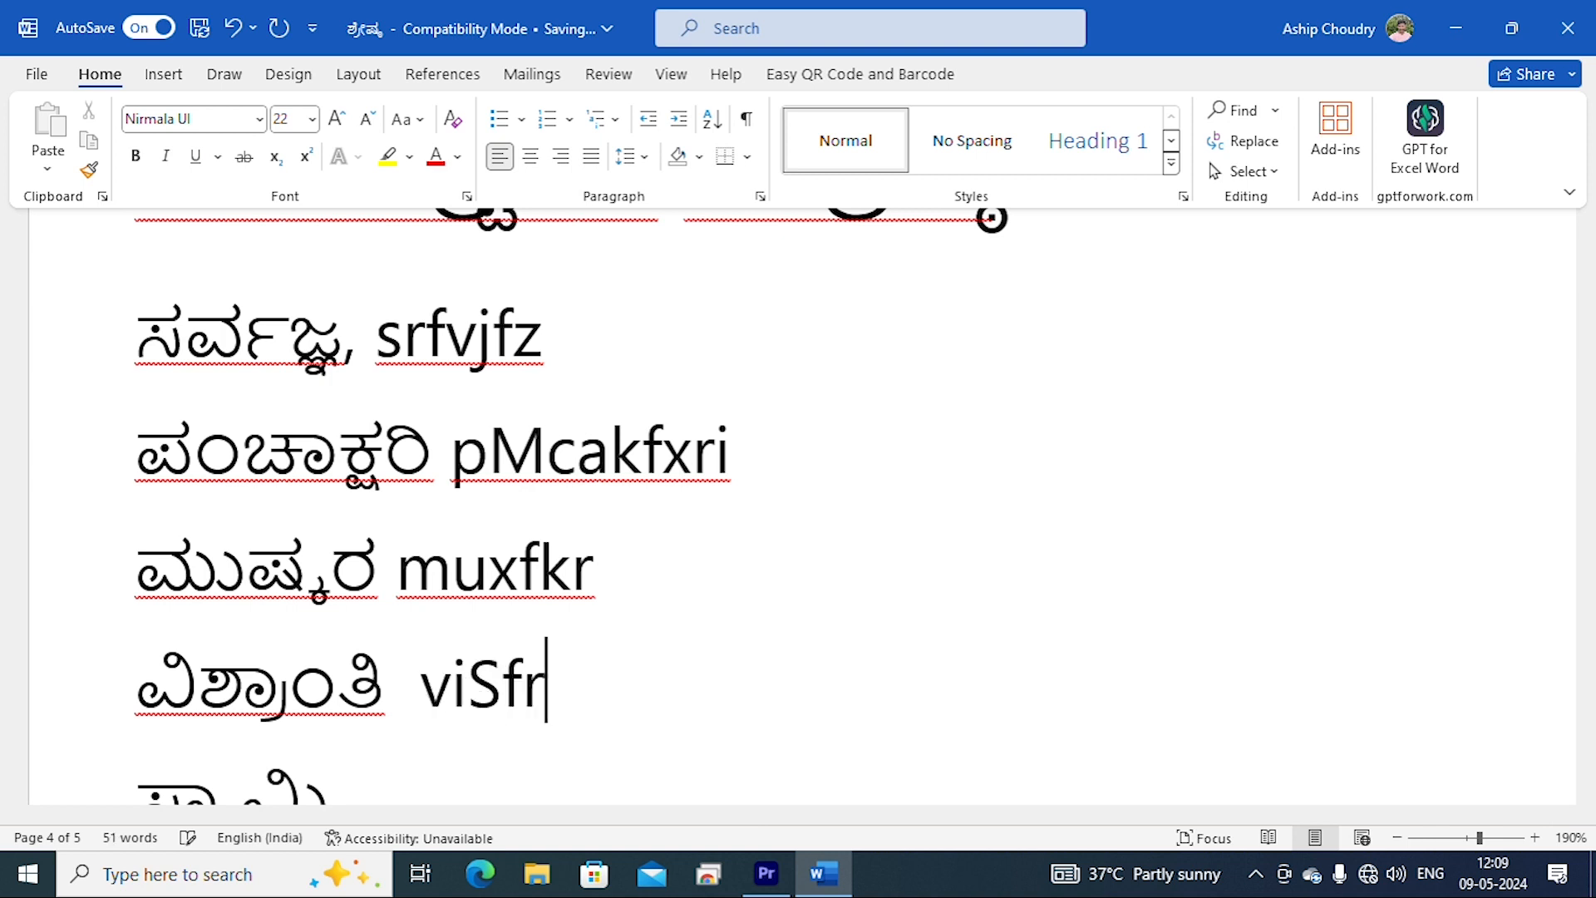
{"action": "type", "text": "a"}
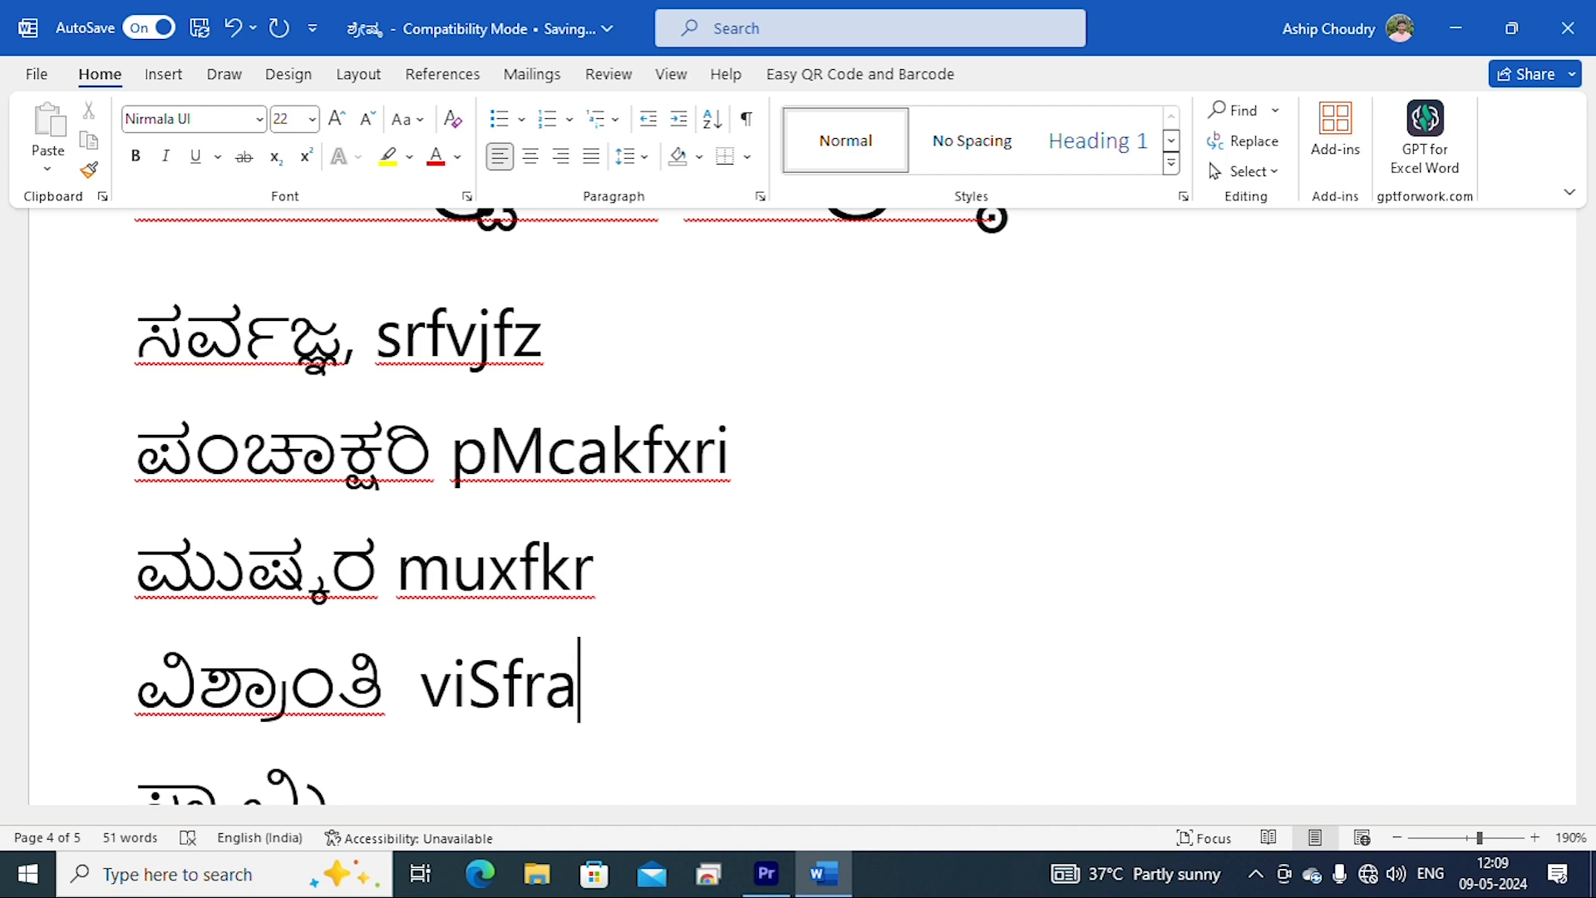
{"action": "type", "text": "ti"}
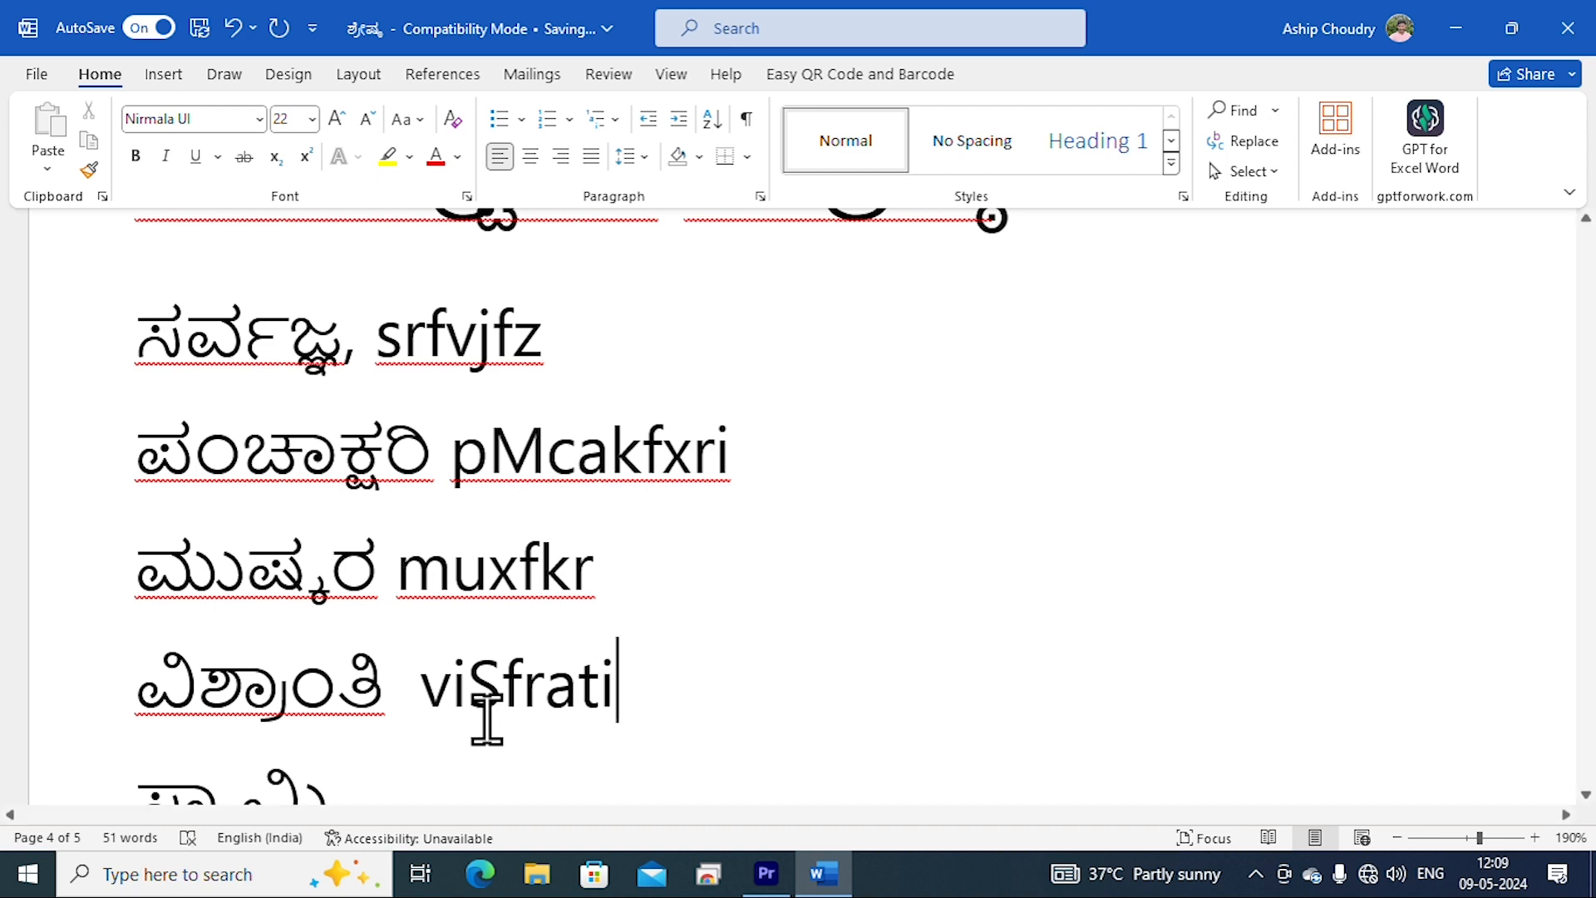
Add the key sequence sfvami beside the word ಸ್ವಾಮಿ, leaving a wider gap of several spaces.
{"action": "scroll", "coordinate": [484, 712], "scroll_direction": "down", "scroll_amount": 3}
{"action": "left_click", "coordinate": [452, 474]}
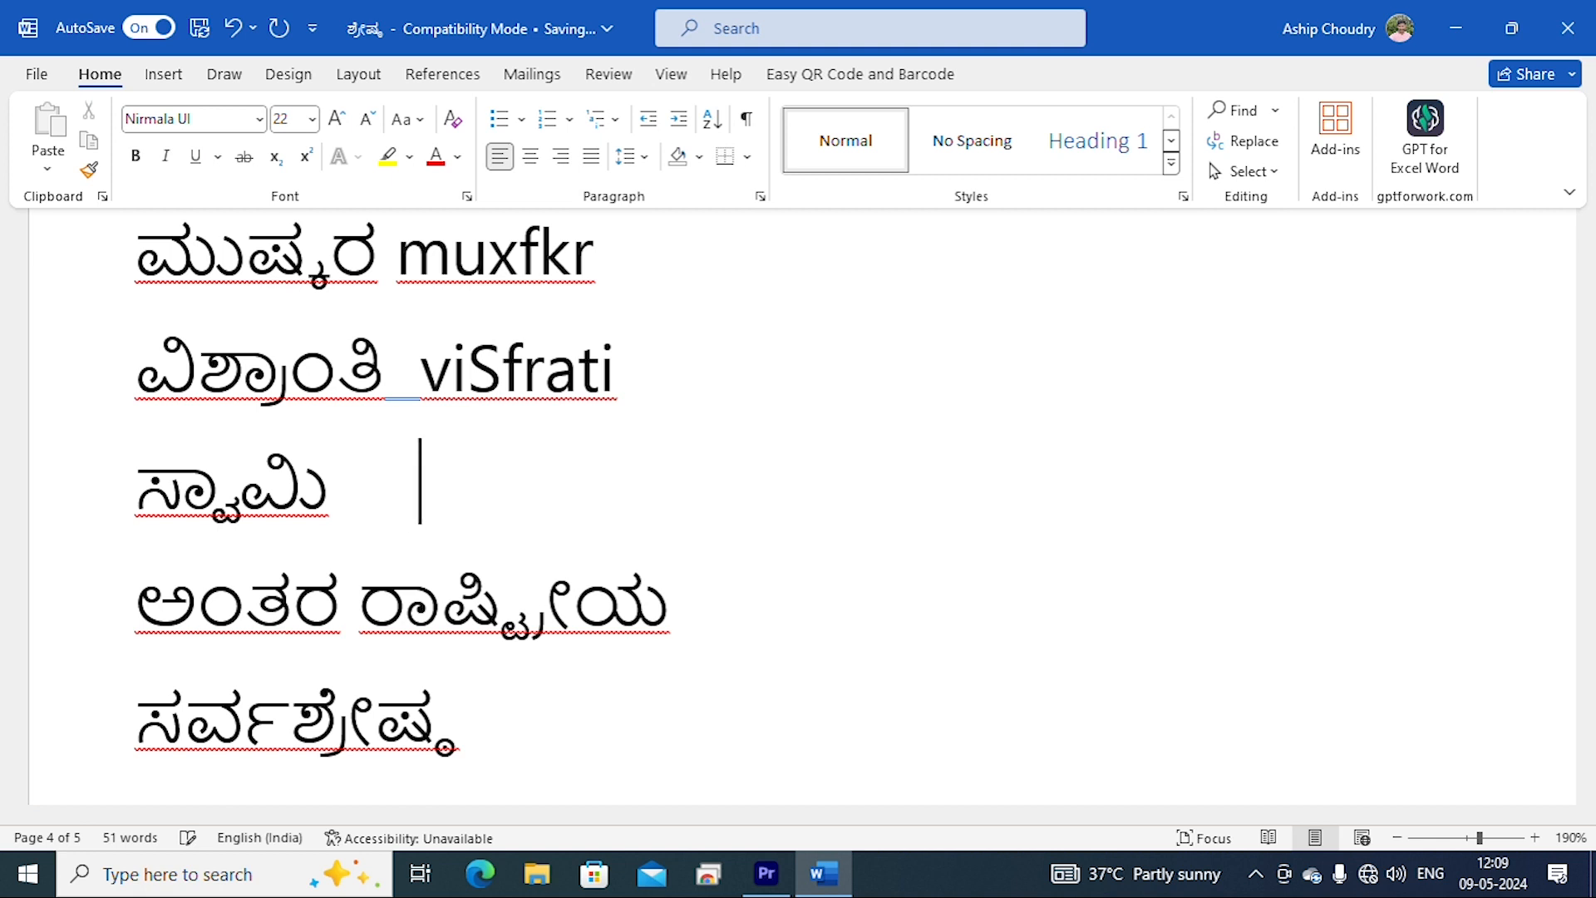
{"action": "type", "text": "sfv"}
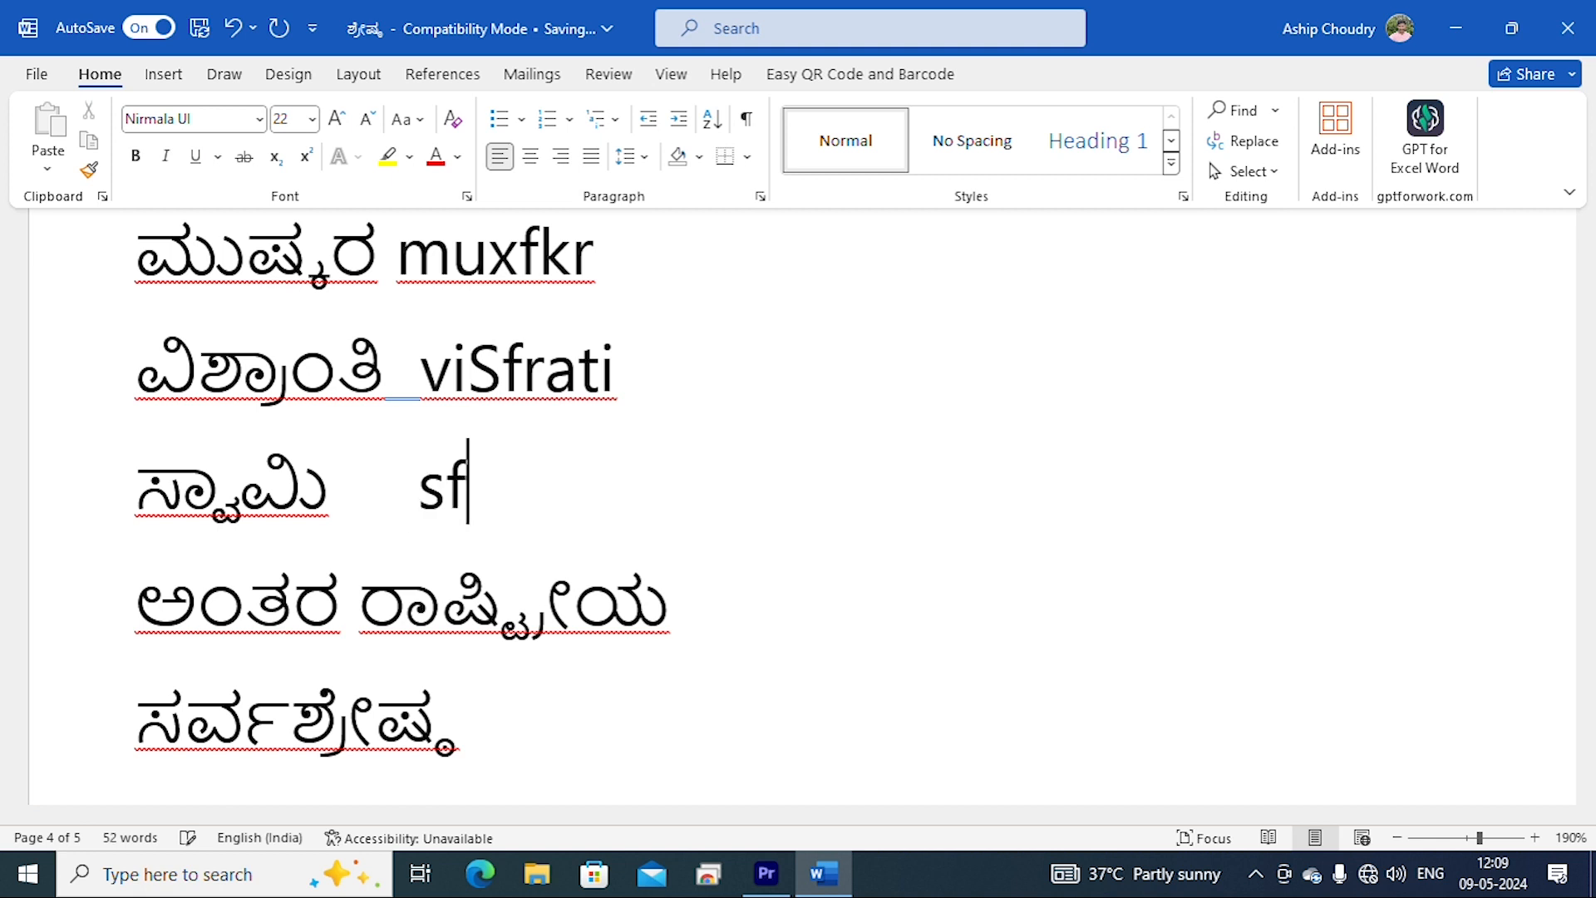
{"action": "type", "text": "ami"}
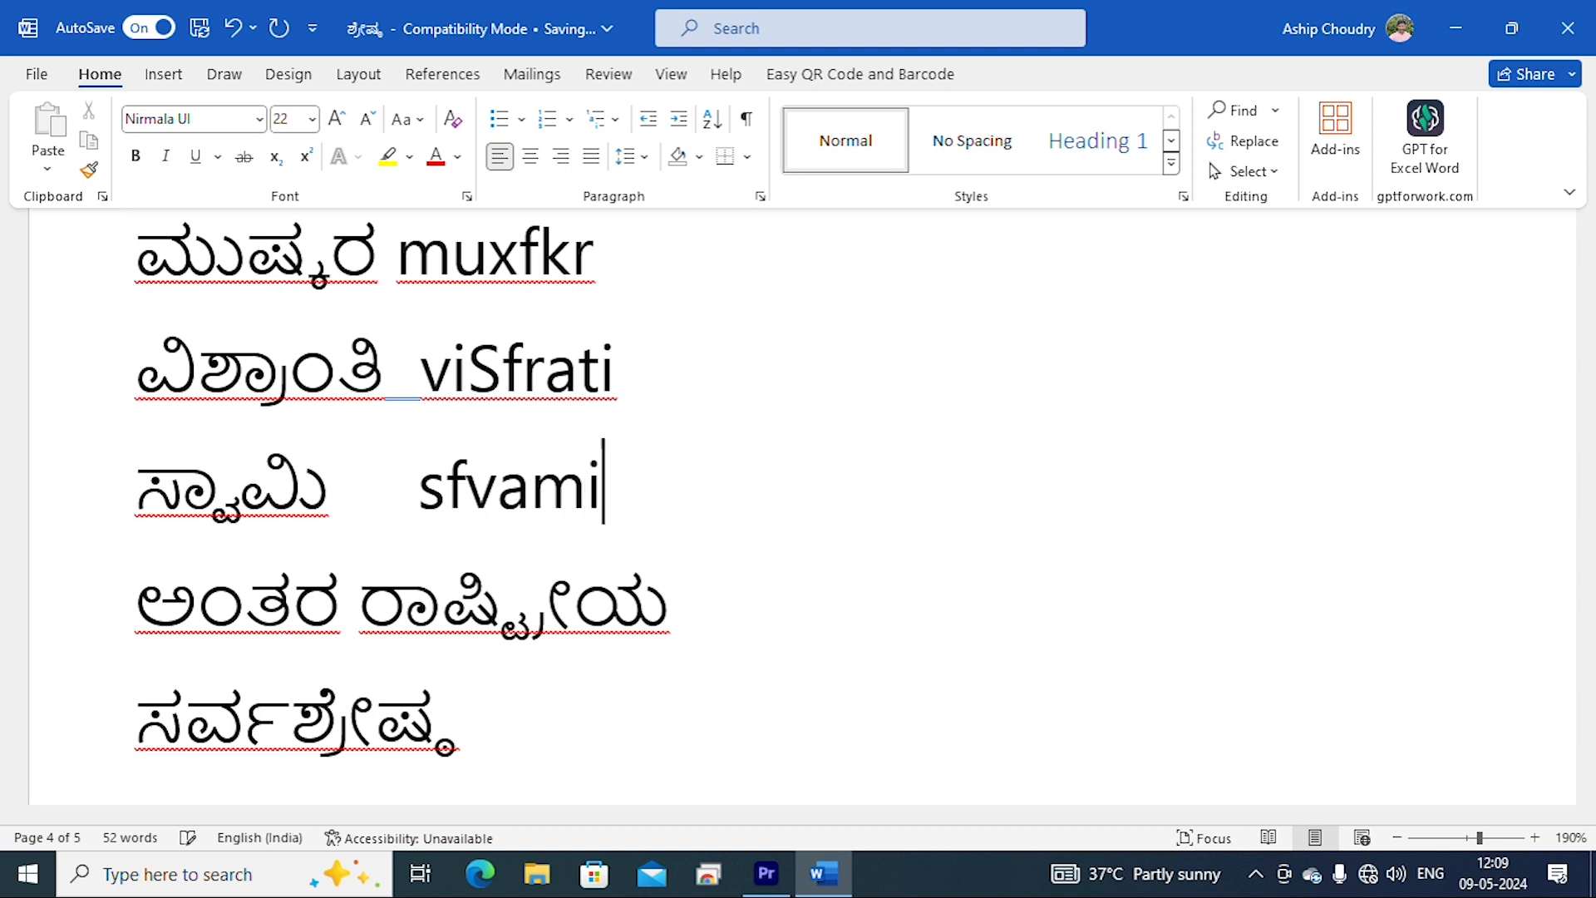
Write the key sequence aMtr raxfqfrIy after a space beside the words ಅಂತರ ರಾಷ್ಟ್ರೀಯ.
{"action": "left_click", "coordinate": [712, 600]}
{"action": "type", "text": "a"}
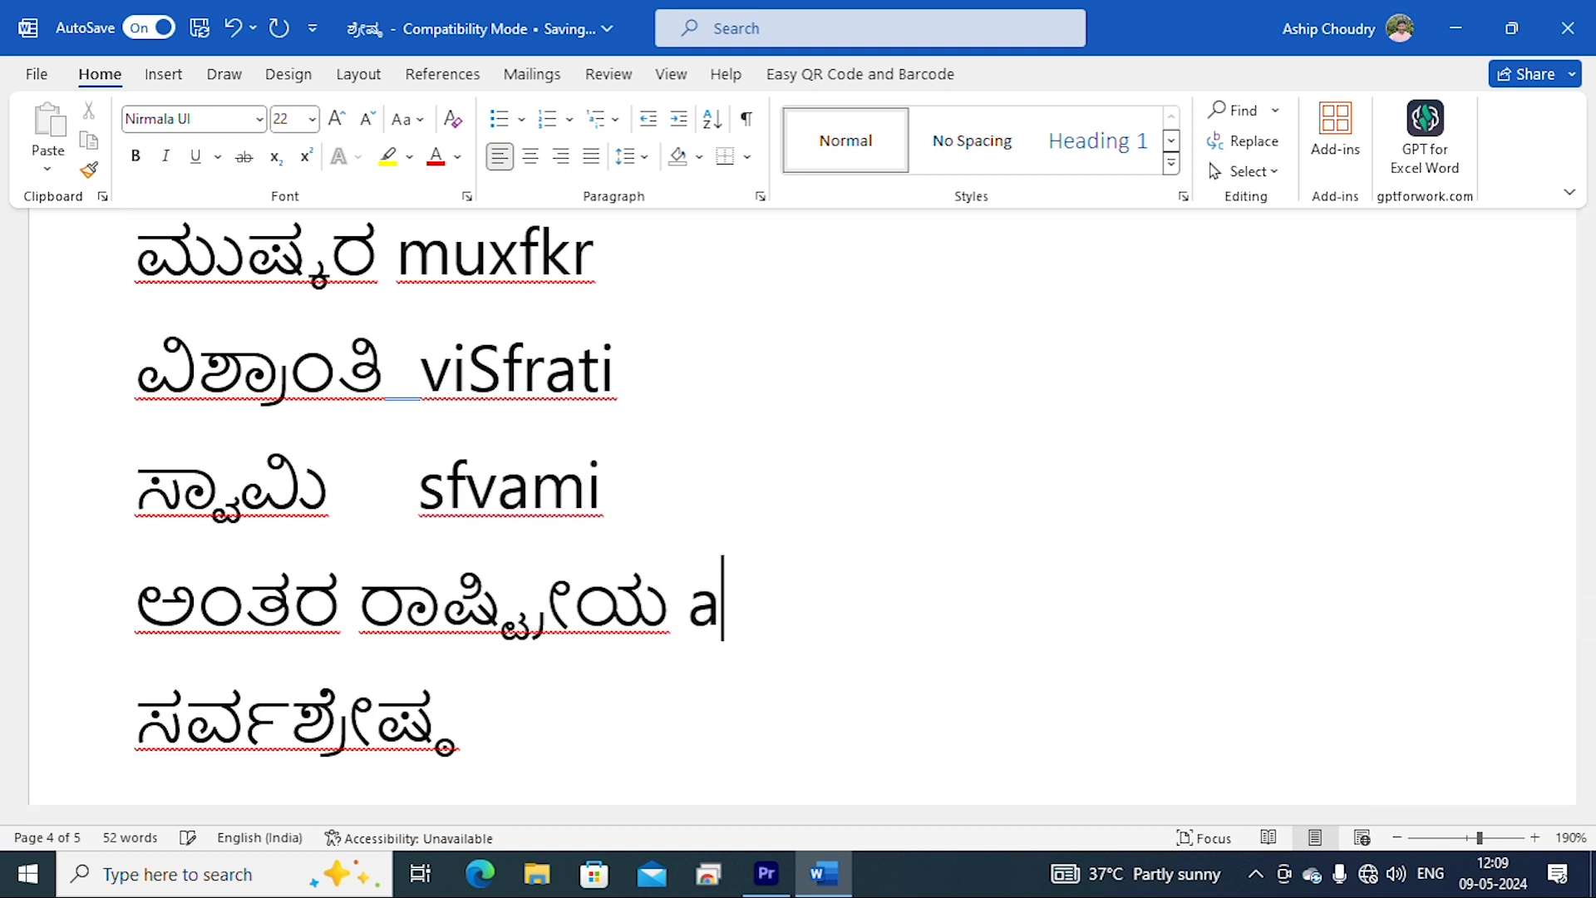
{"action": "type", "text": "M"}
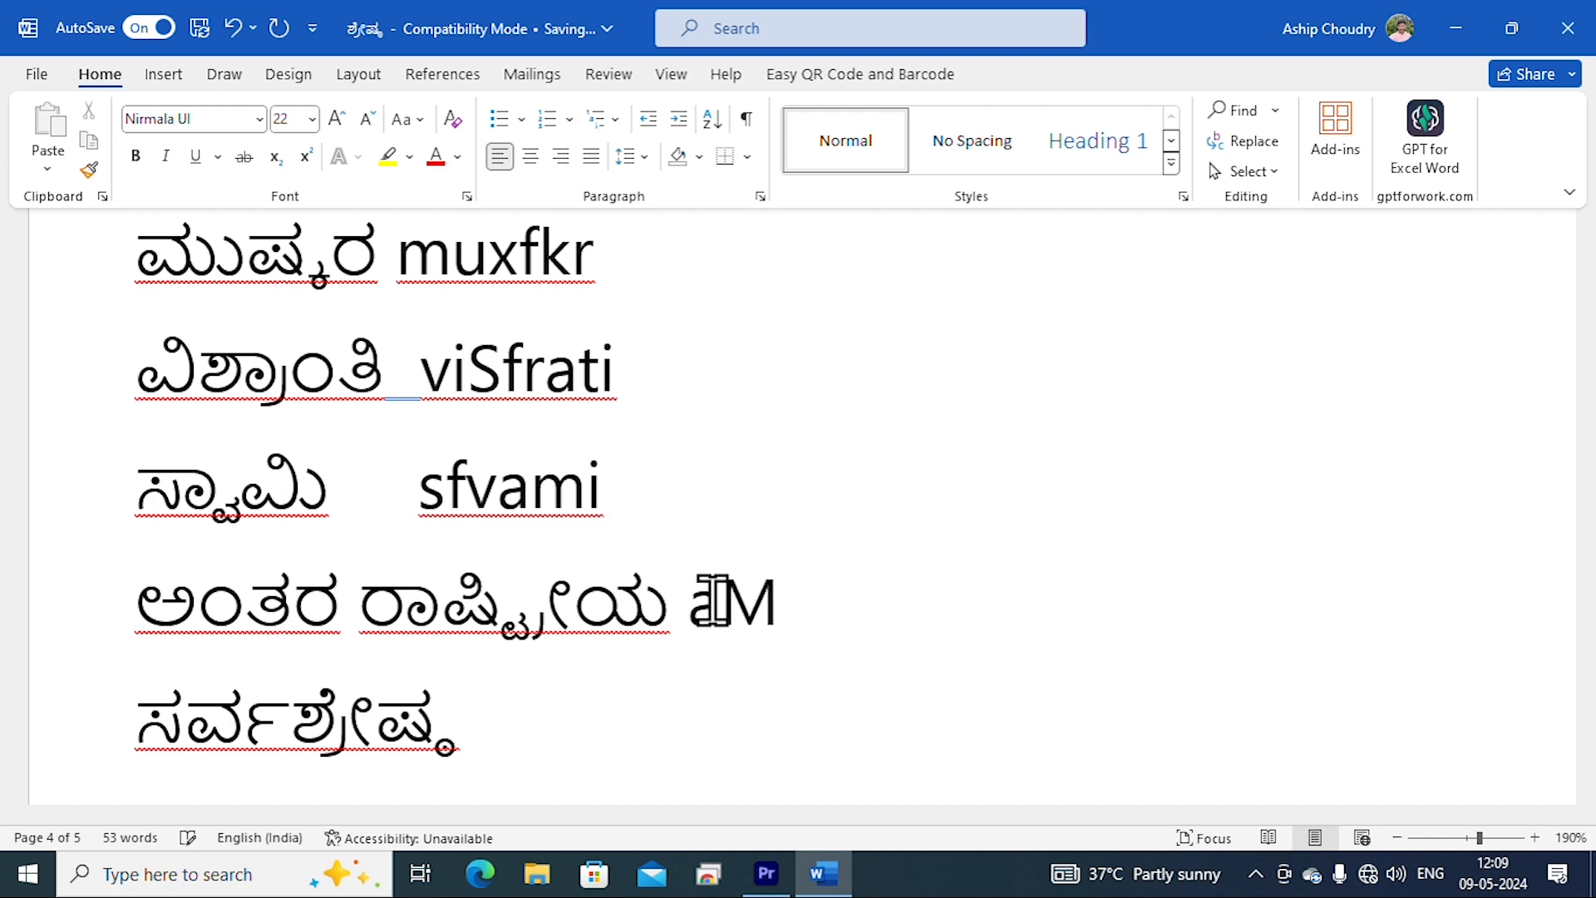
{"action": "type", "text": "tr"}
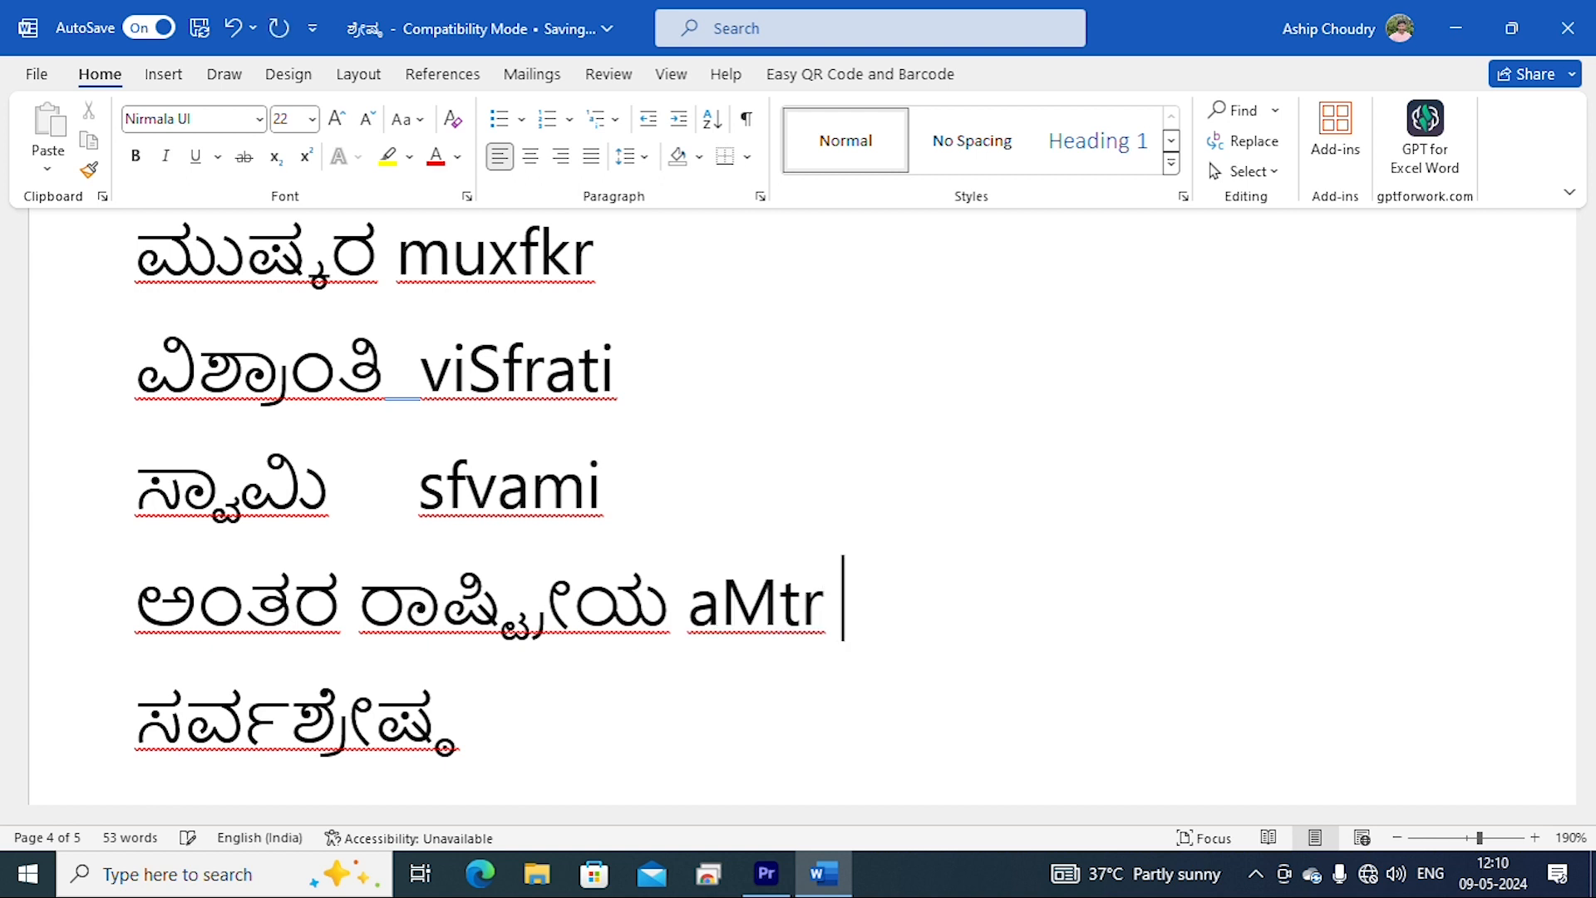
{"action": "type", "text": " ra"}
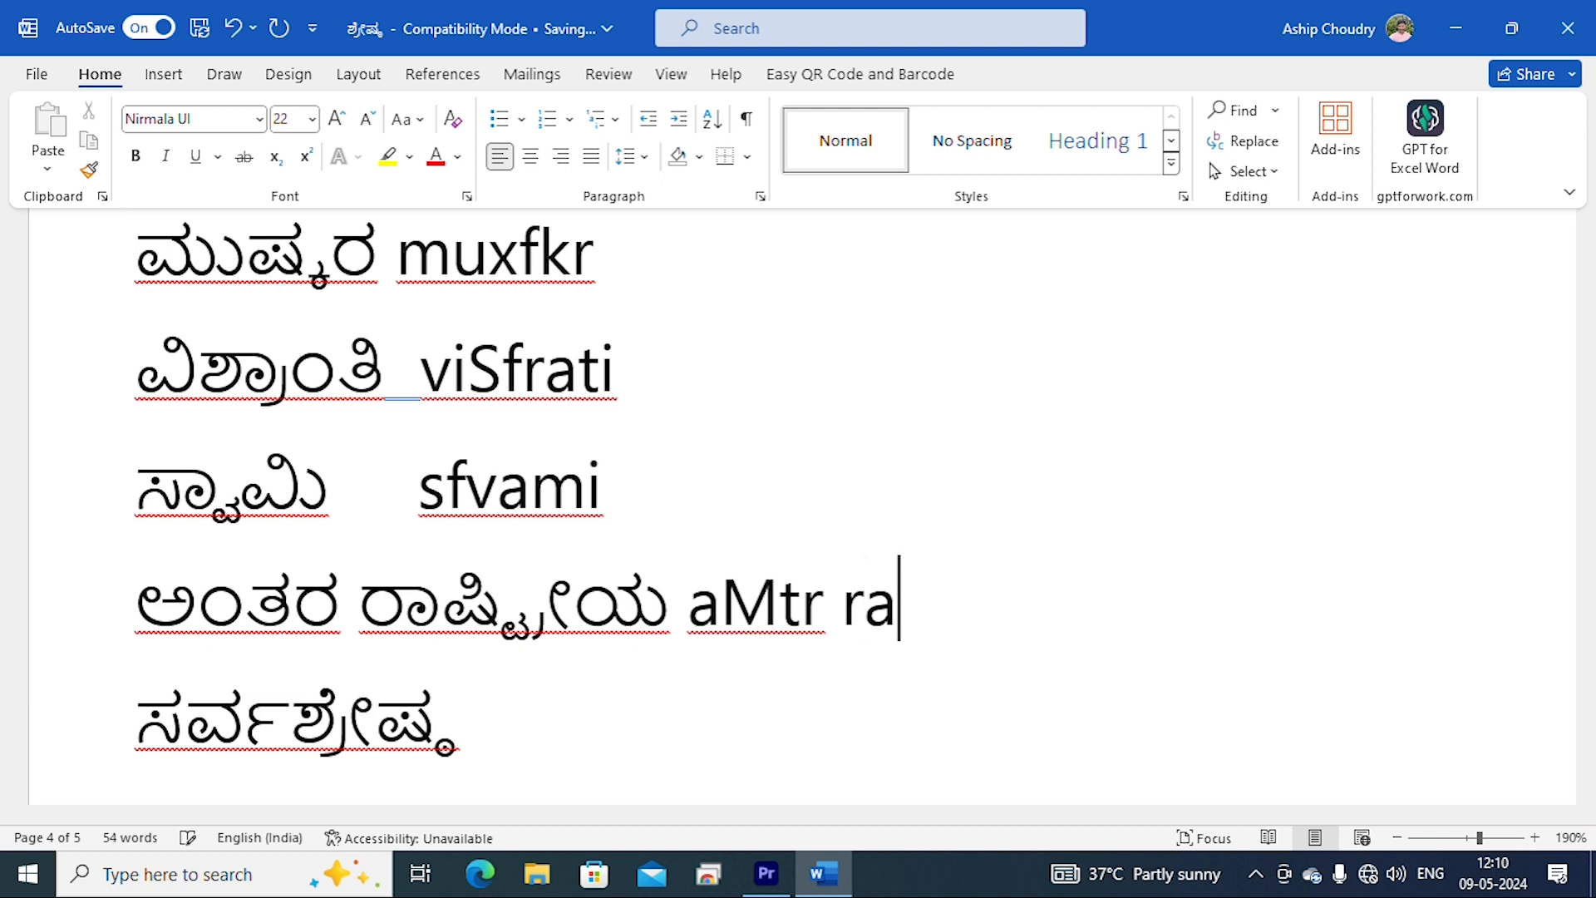
{"action": "type", "text": "x"}
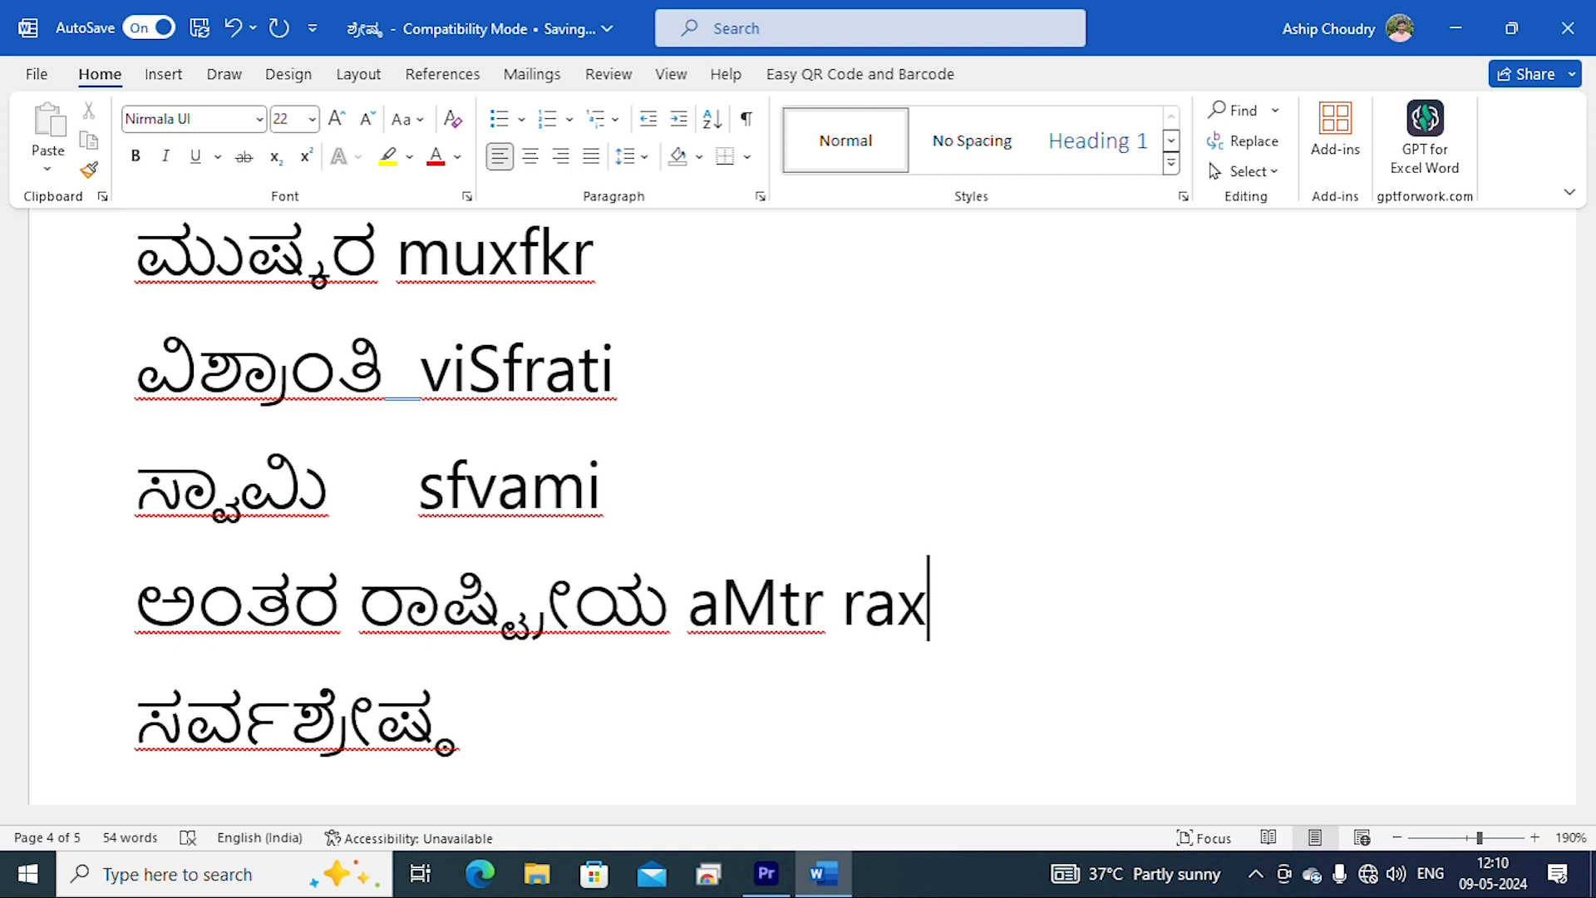
{"action": "type", "text": "fq"}
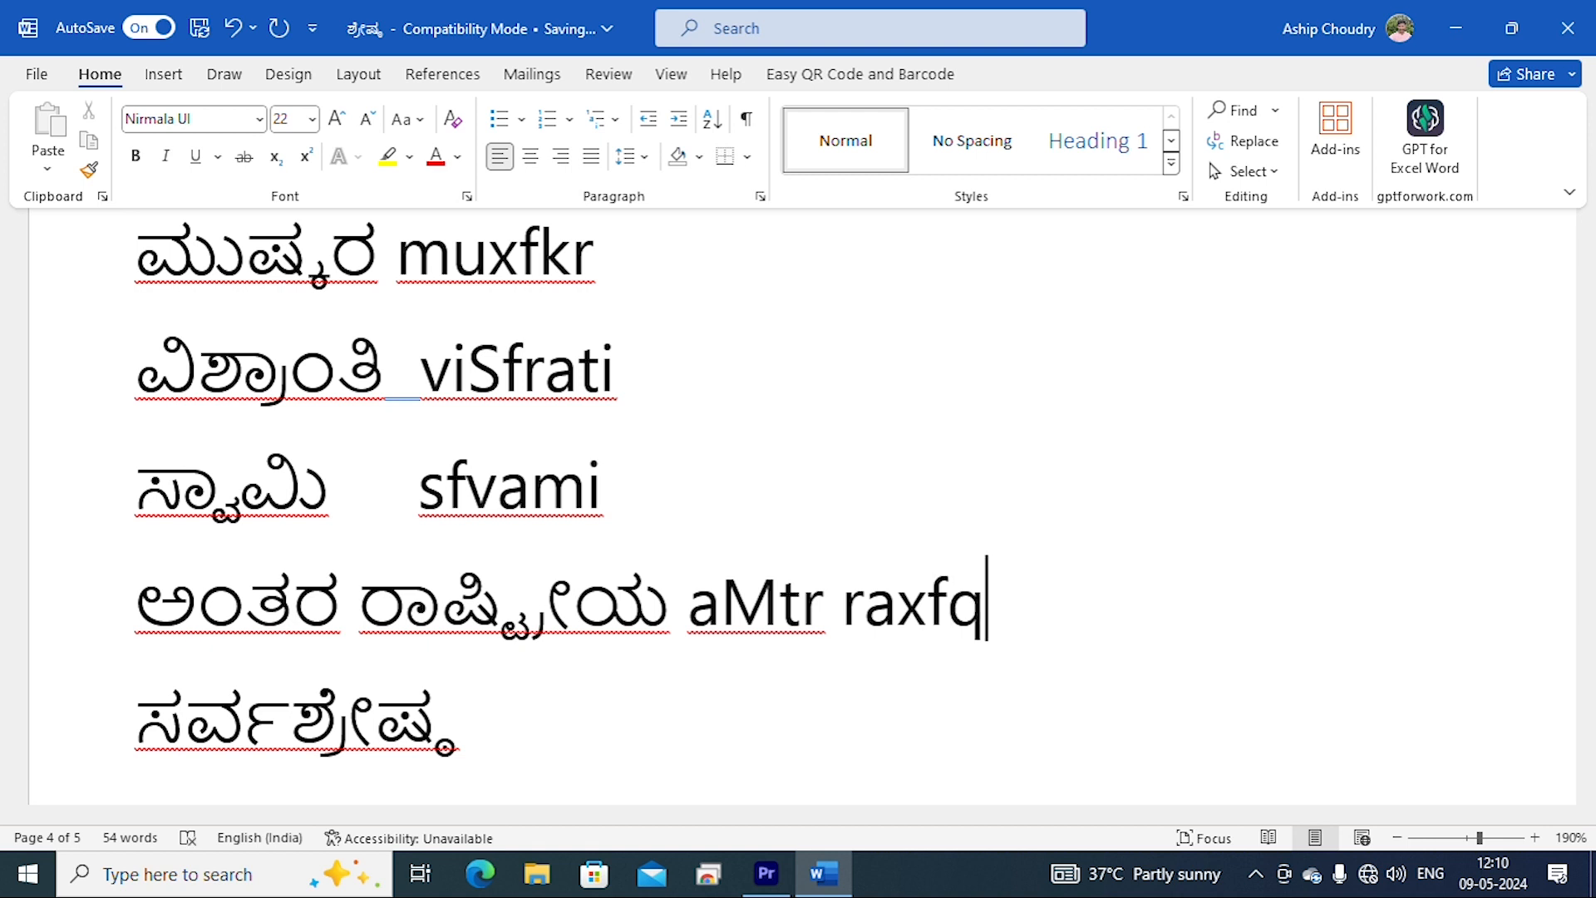
{"action": "key", "text": "BackSpace"}
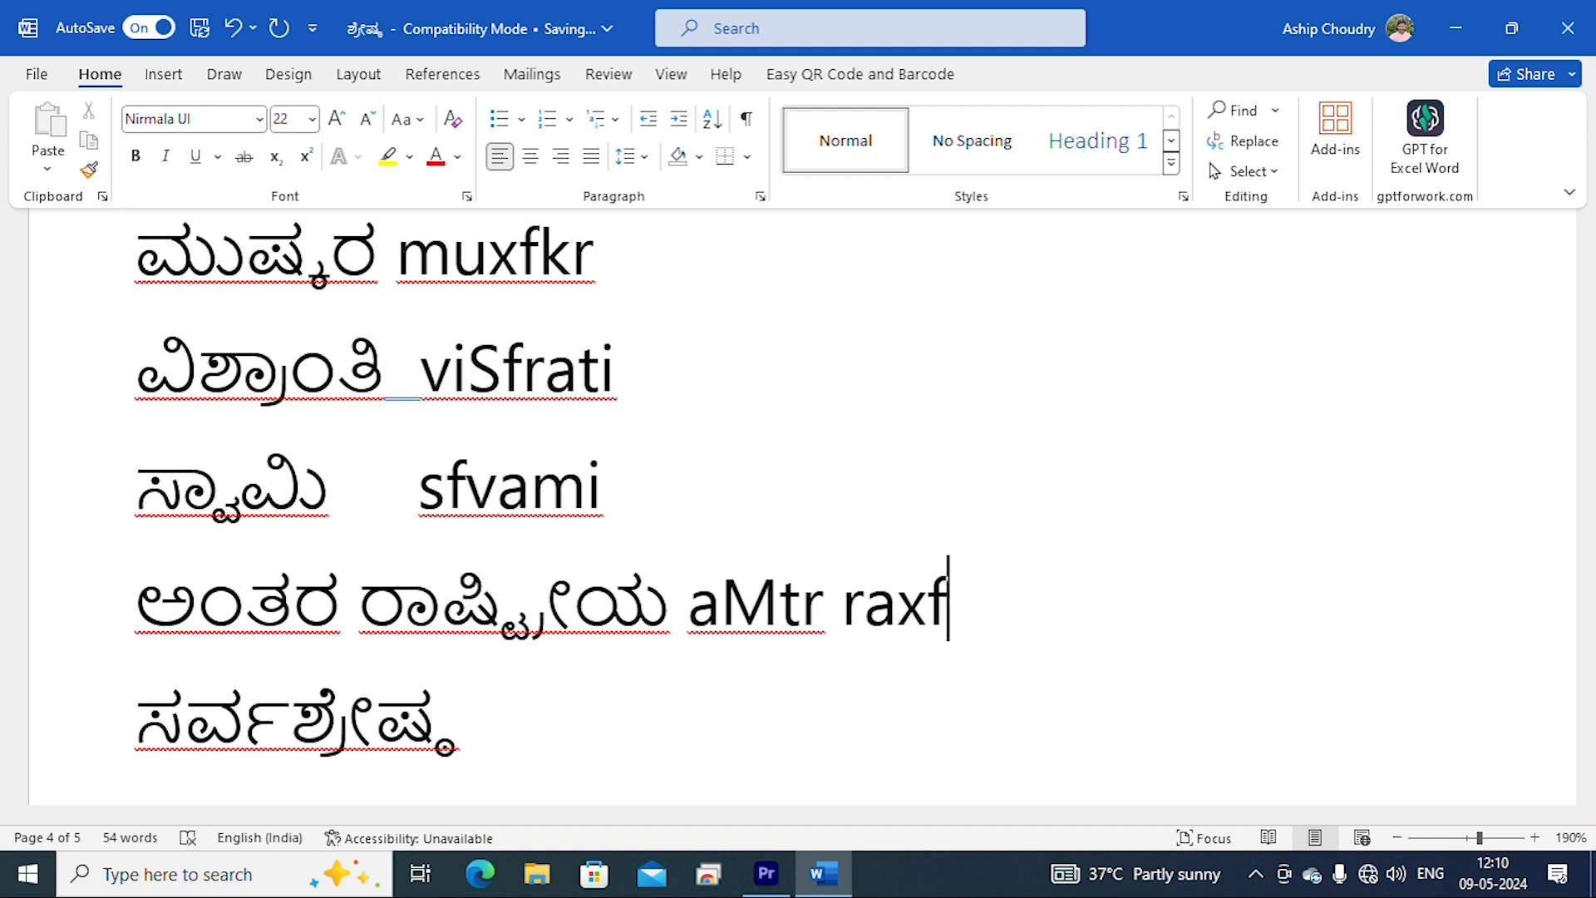
{"action": "type", "text": "qfr"}
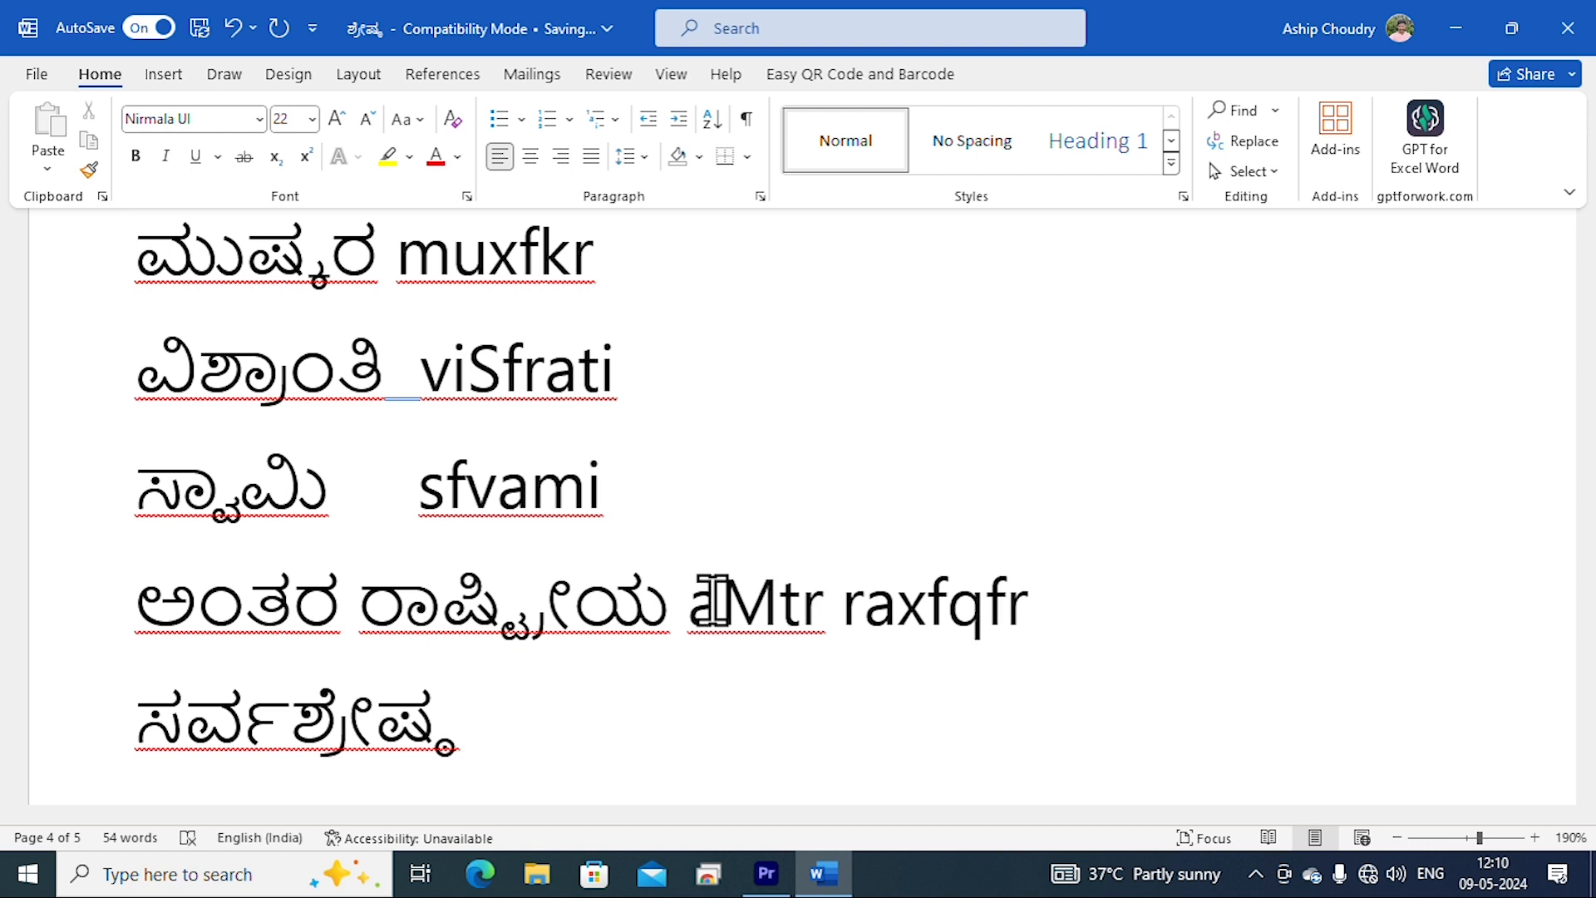
{"action": "type", "text": "ly"}
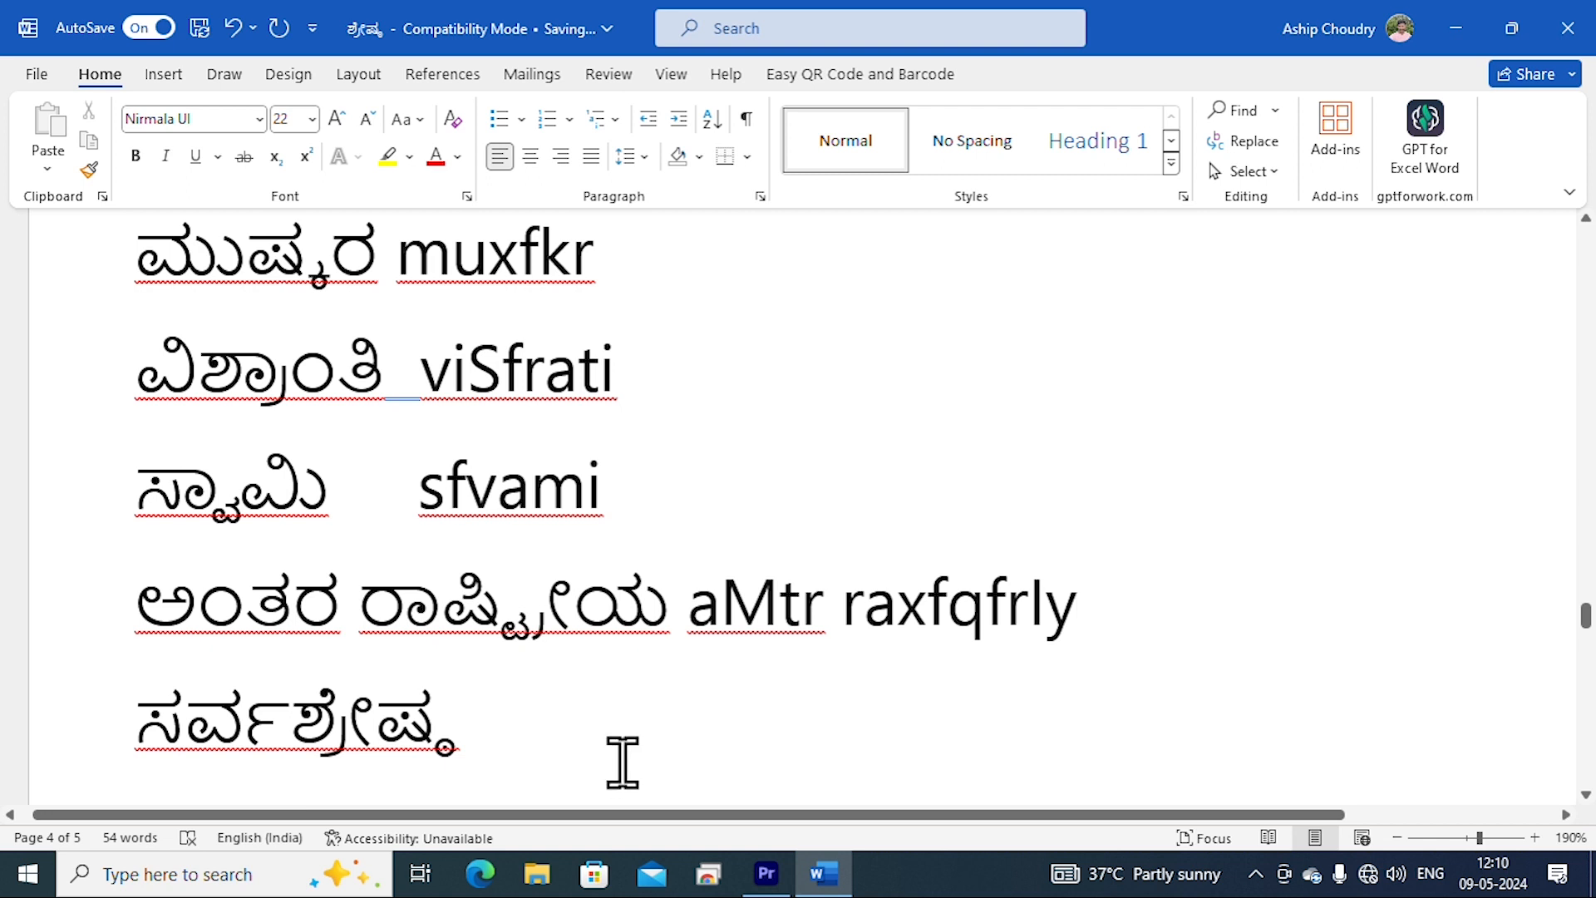
Write the key sequence srfvSfrExfQ after a space beside ಸರ್ವಶ್ರೇಷ್ಠ, the last word in the list.
{"action": "scroll", "coordinate": [623, 740], "scroll_direction": "down", "scroll_amount": 1}
{"action": "left_click", "coordinate": [614, 612]}
{"action": "type", "text": "s"}
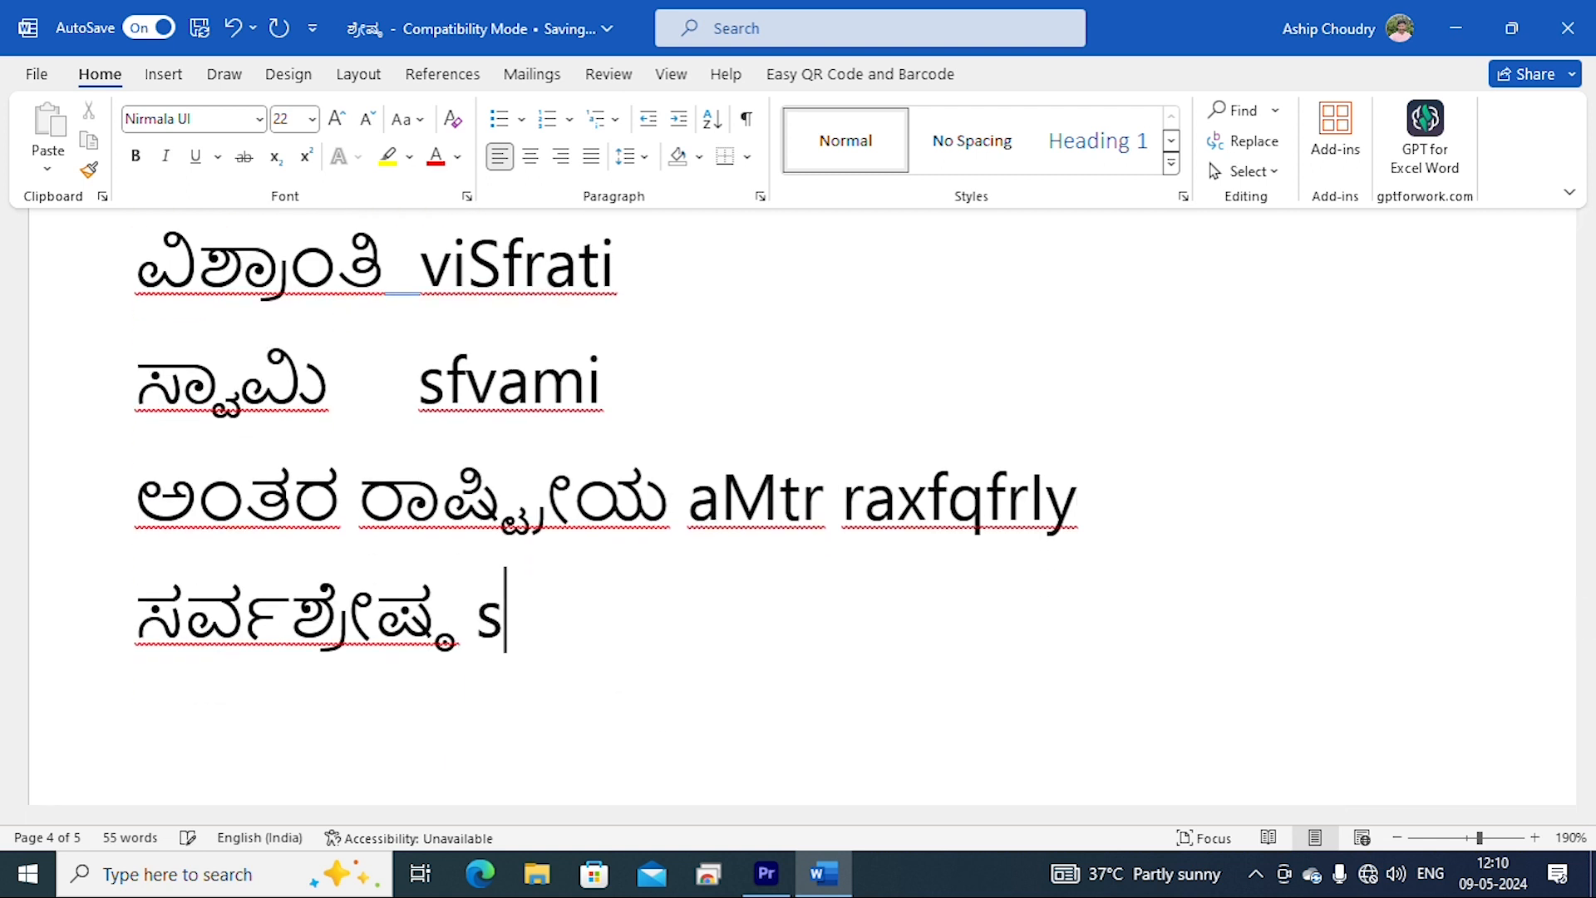
{"action": "type", "text": "rf"}
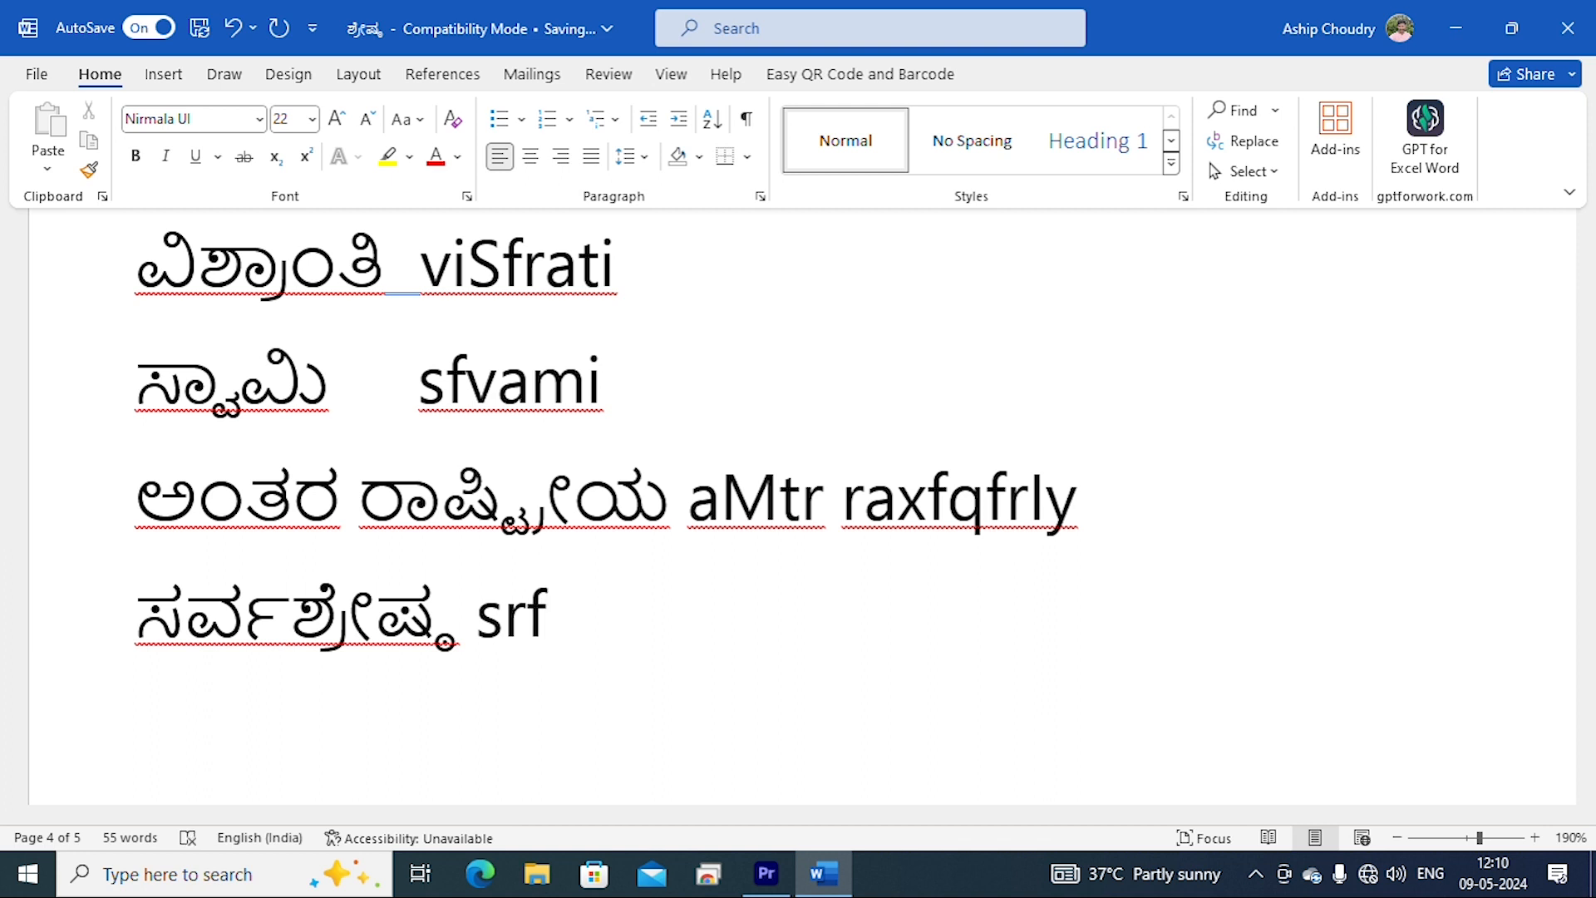
{"action": "type", "text": "vS"}
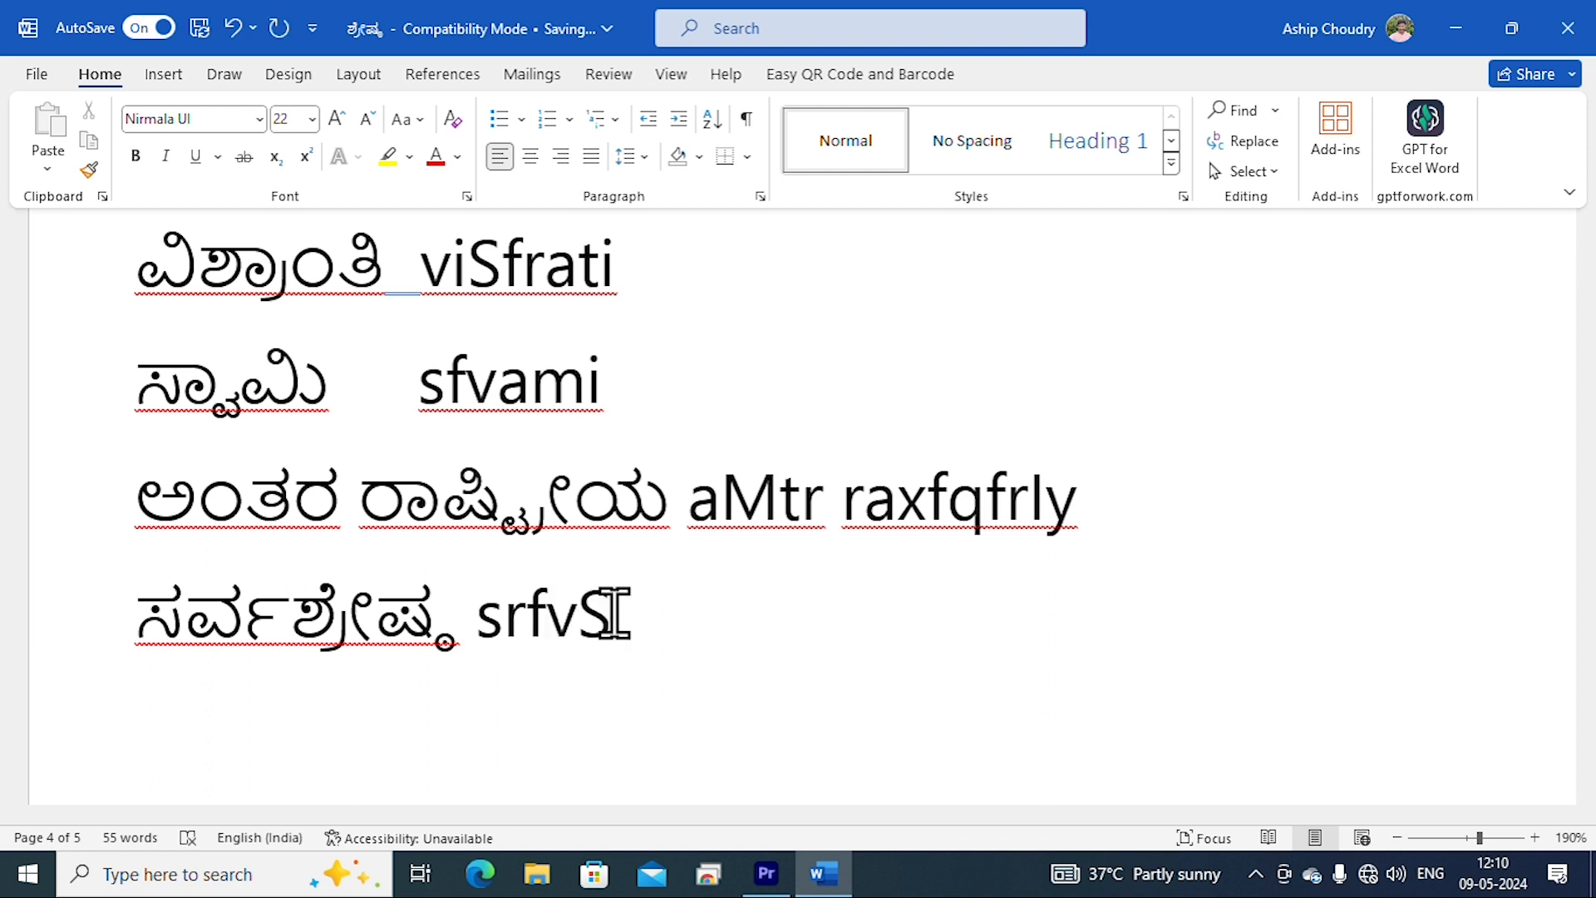
{"action": "type", "text": "f"}
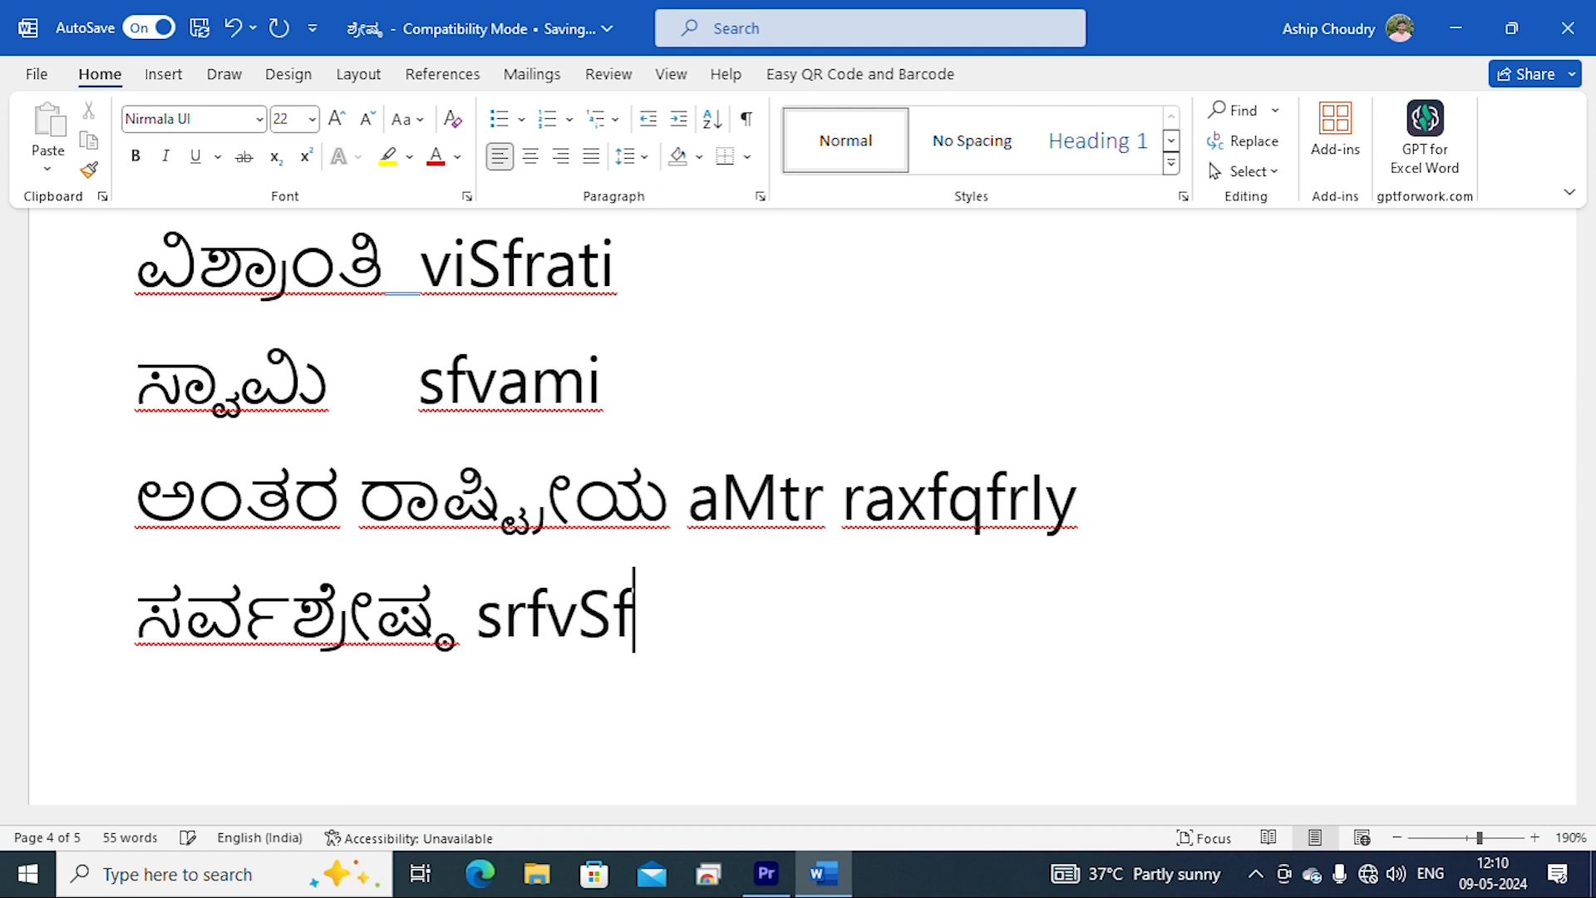
{"action": "type", "text": "rEx"}
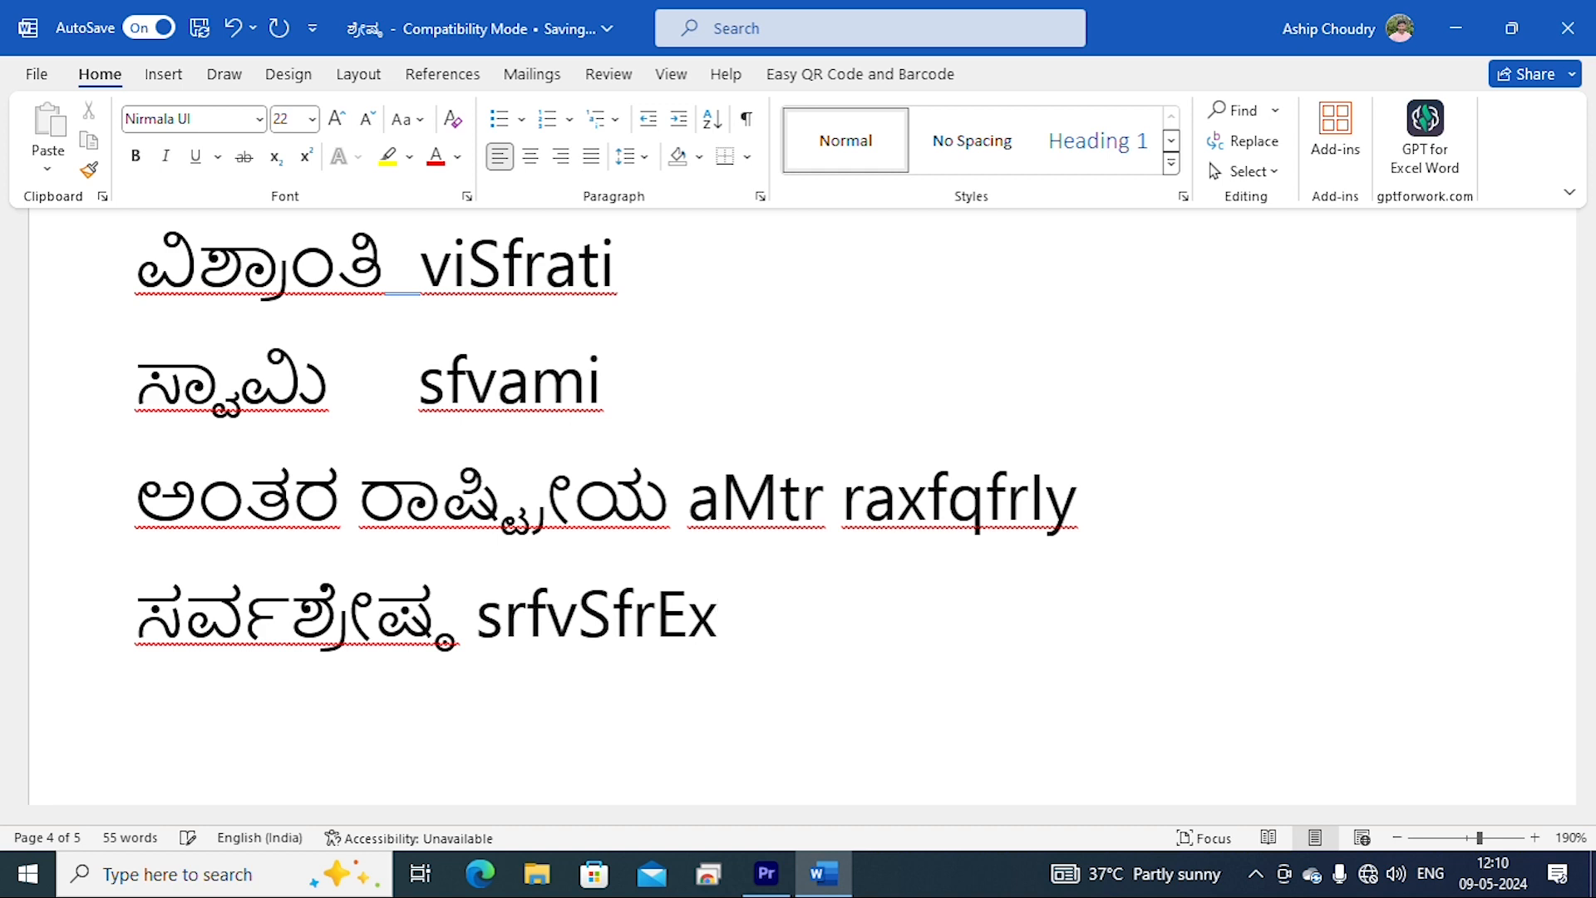
{"action": "type", "text": "fQ"}
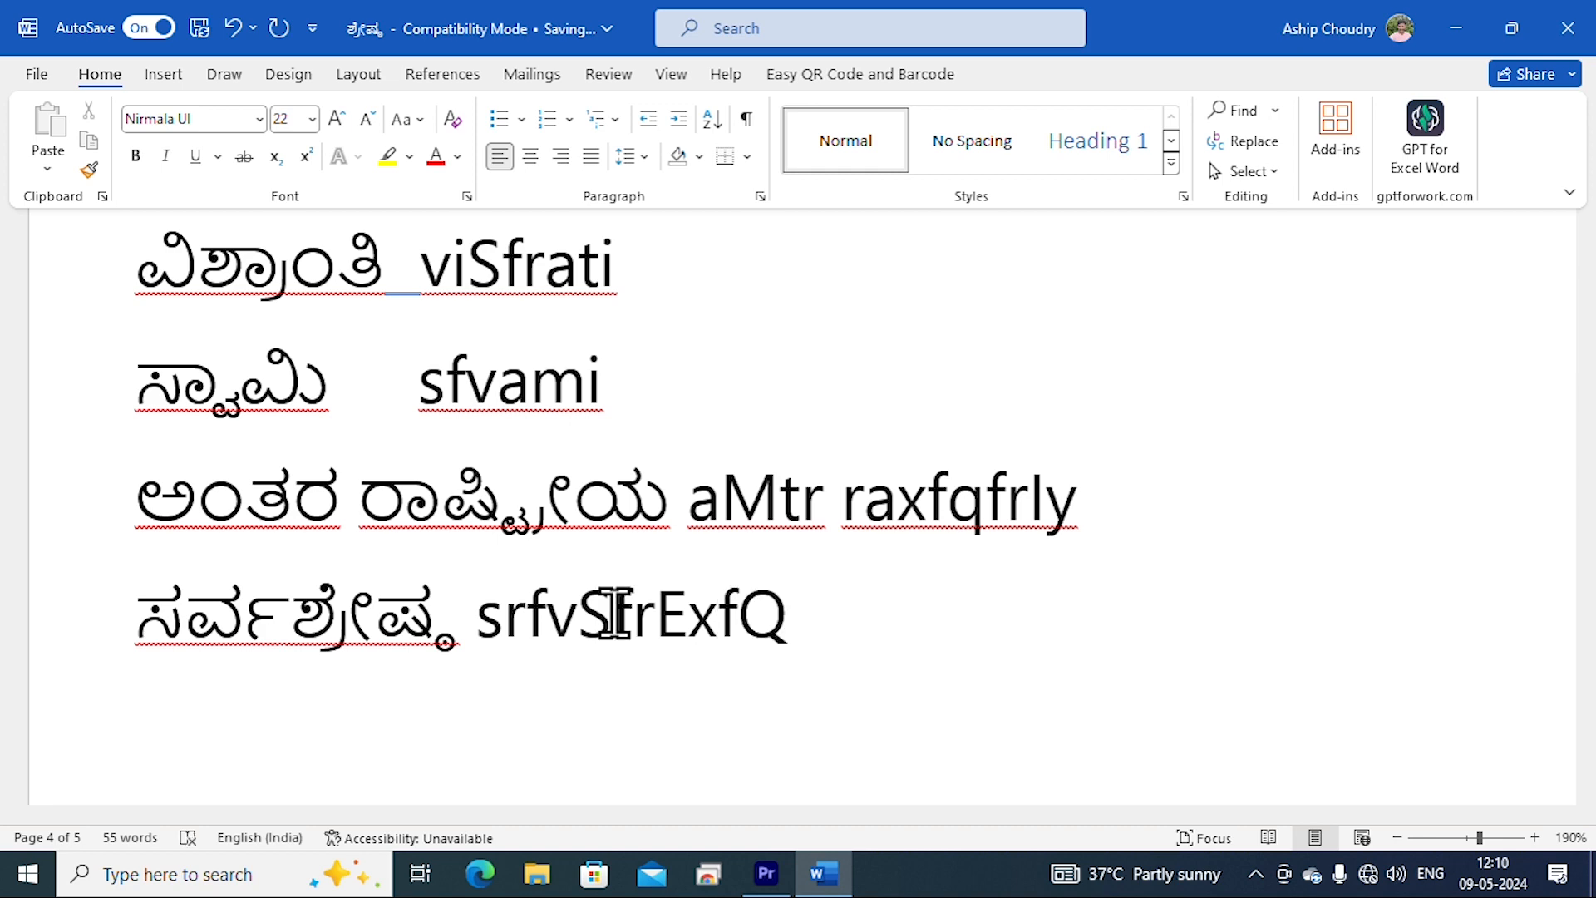
Zoom out to 150% and review the word list with its key sequences from ಸರ್ವಜ್ಞ to ಸರ್ವಶ್ರೇಷ್ಠ.
{"action": "scroll", "coordinate": [825, 706], "scroll_direction": "up", "scroll_amount": 5}
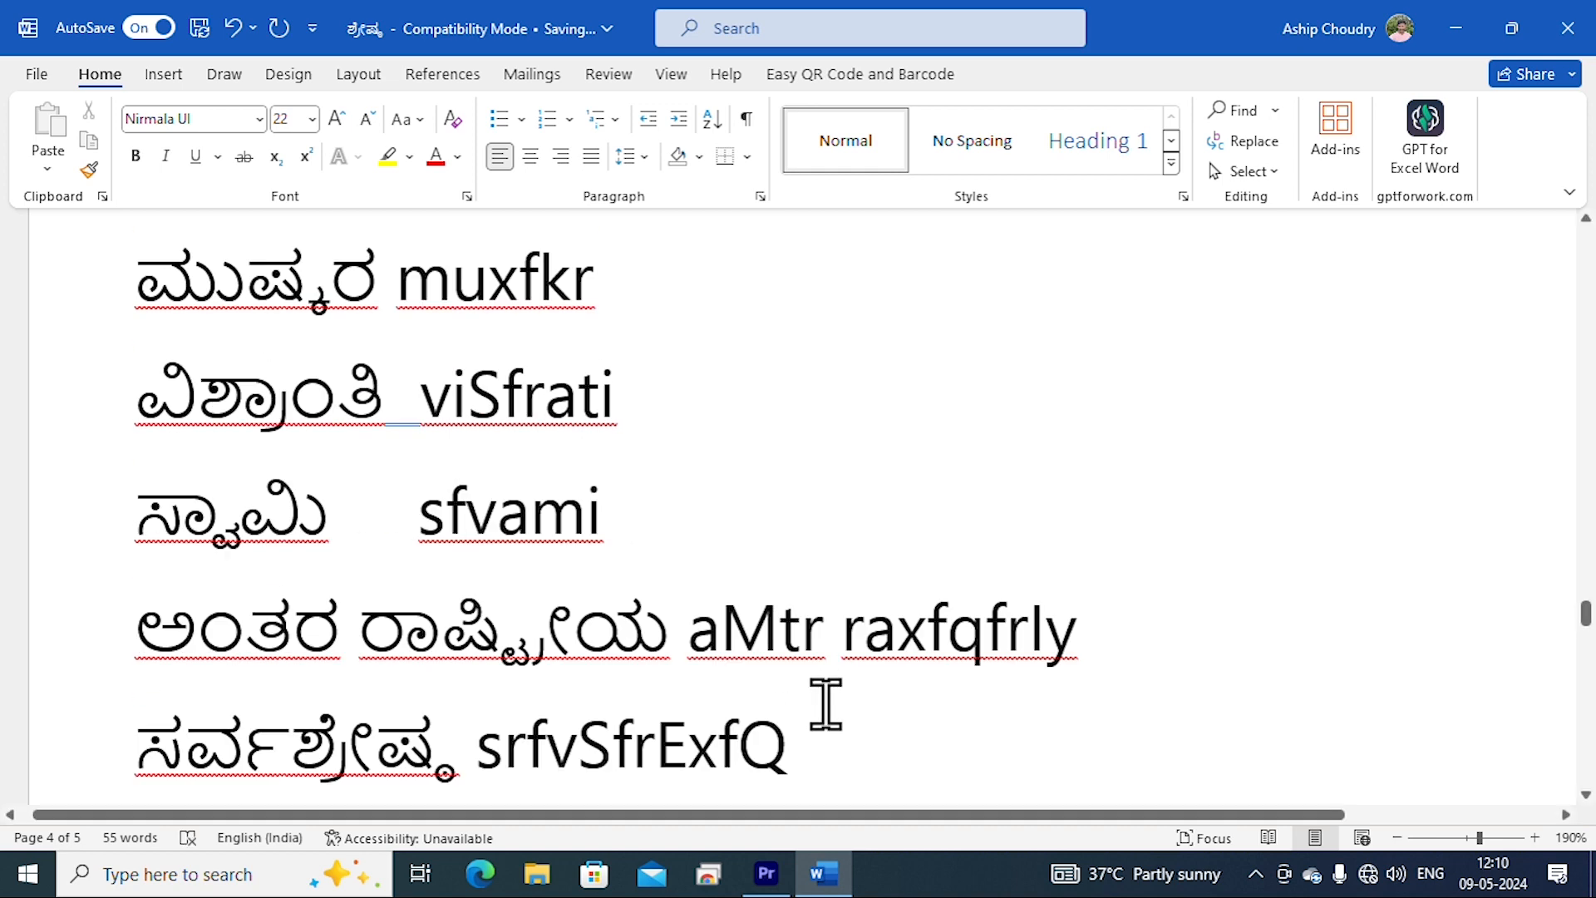
{"action": "scroll", "coordinate": [826, 704], "scroll_direction": "down", "scroll_amount": 4}
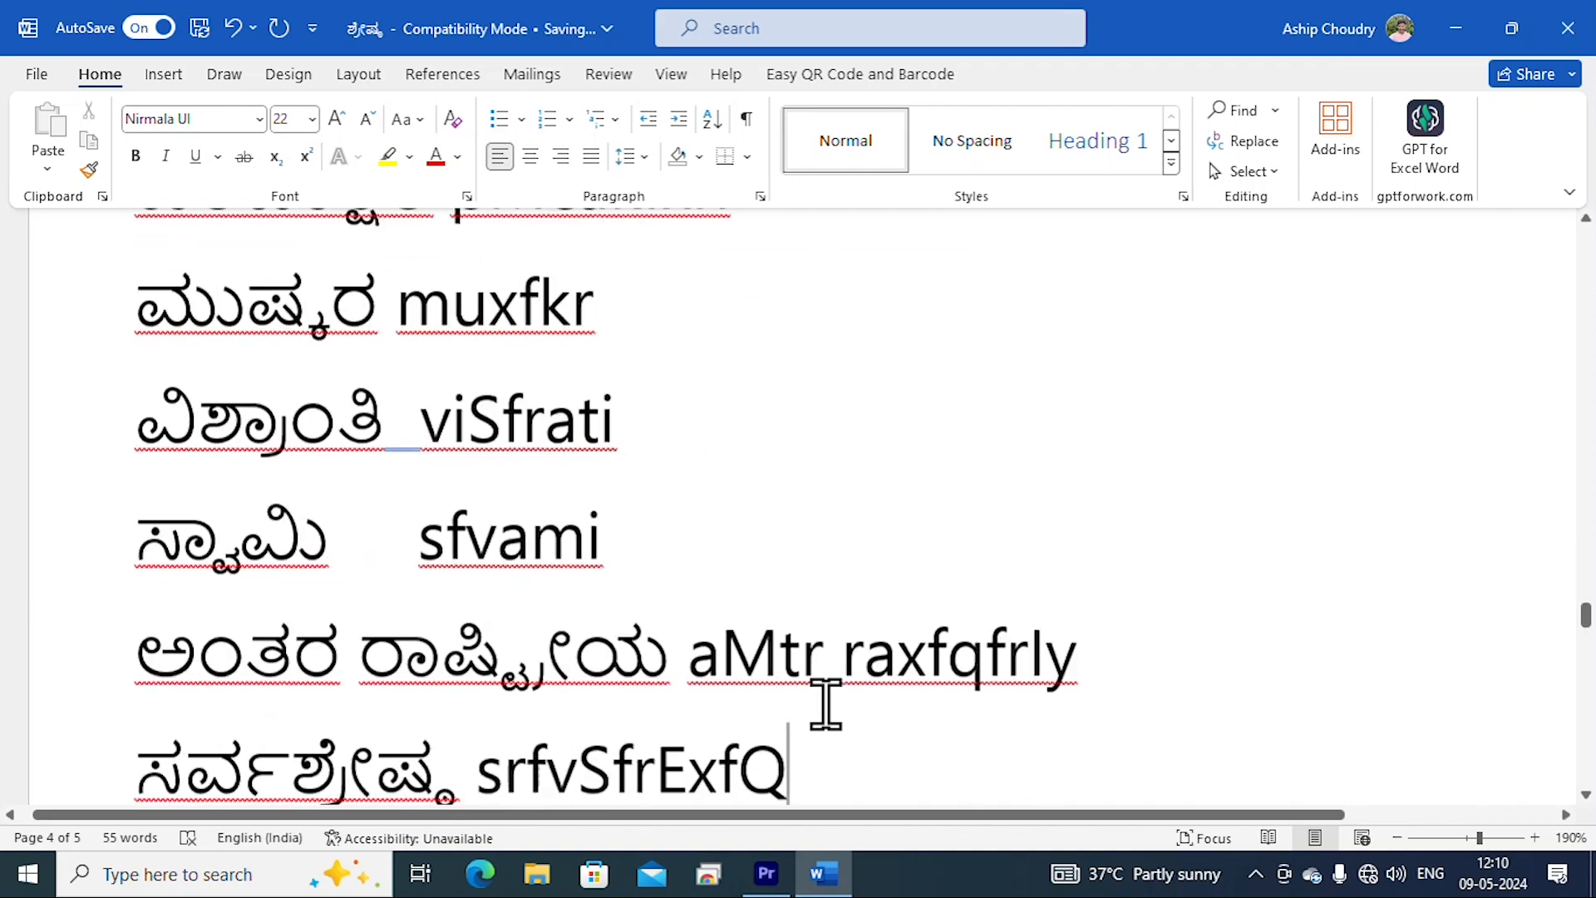
{"action": "scroll", "coordinate": [823, 702], "scroll_direction": "up", "scroll_amount": 3}
{"action": "scroll", "coordinate": [827, 694], "scroll_direction": "down", "scroll_amount": 4, "text": "ctrl"}
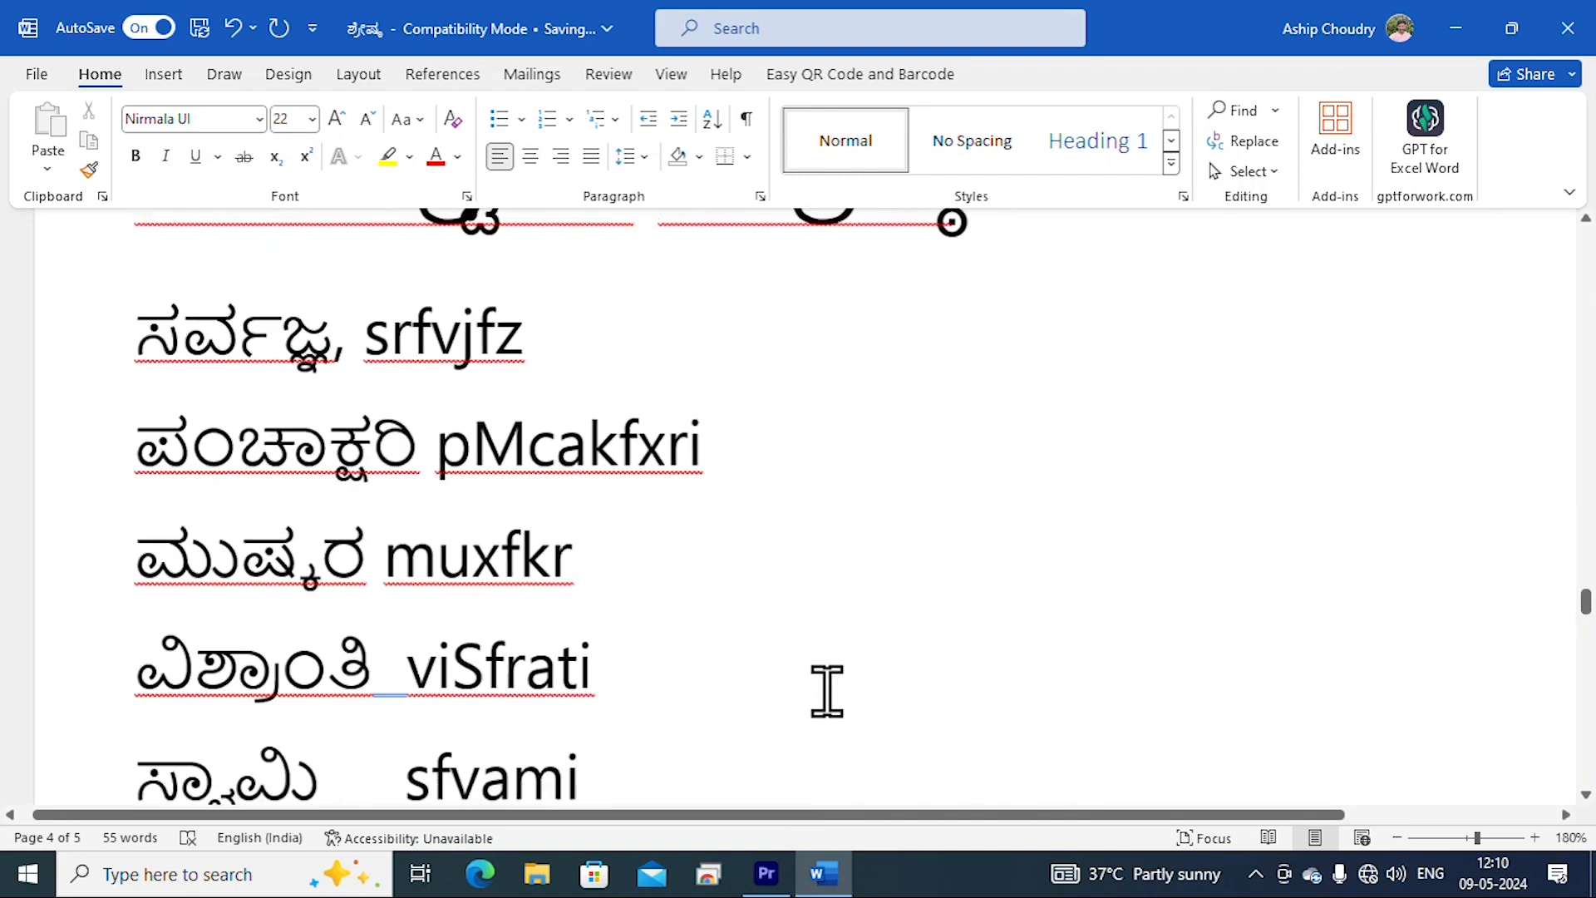
{"action": "scroll", "coordinate": [827, 690], "scroll_direction": "up", "scroll_amount": 1}
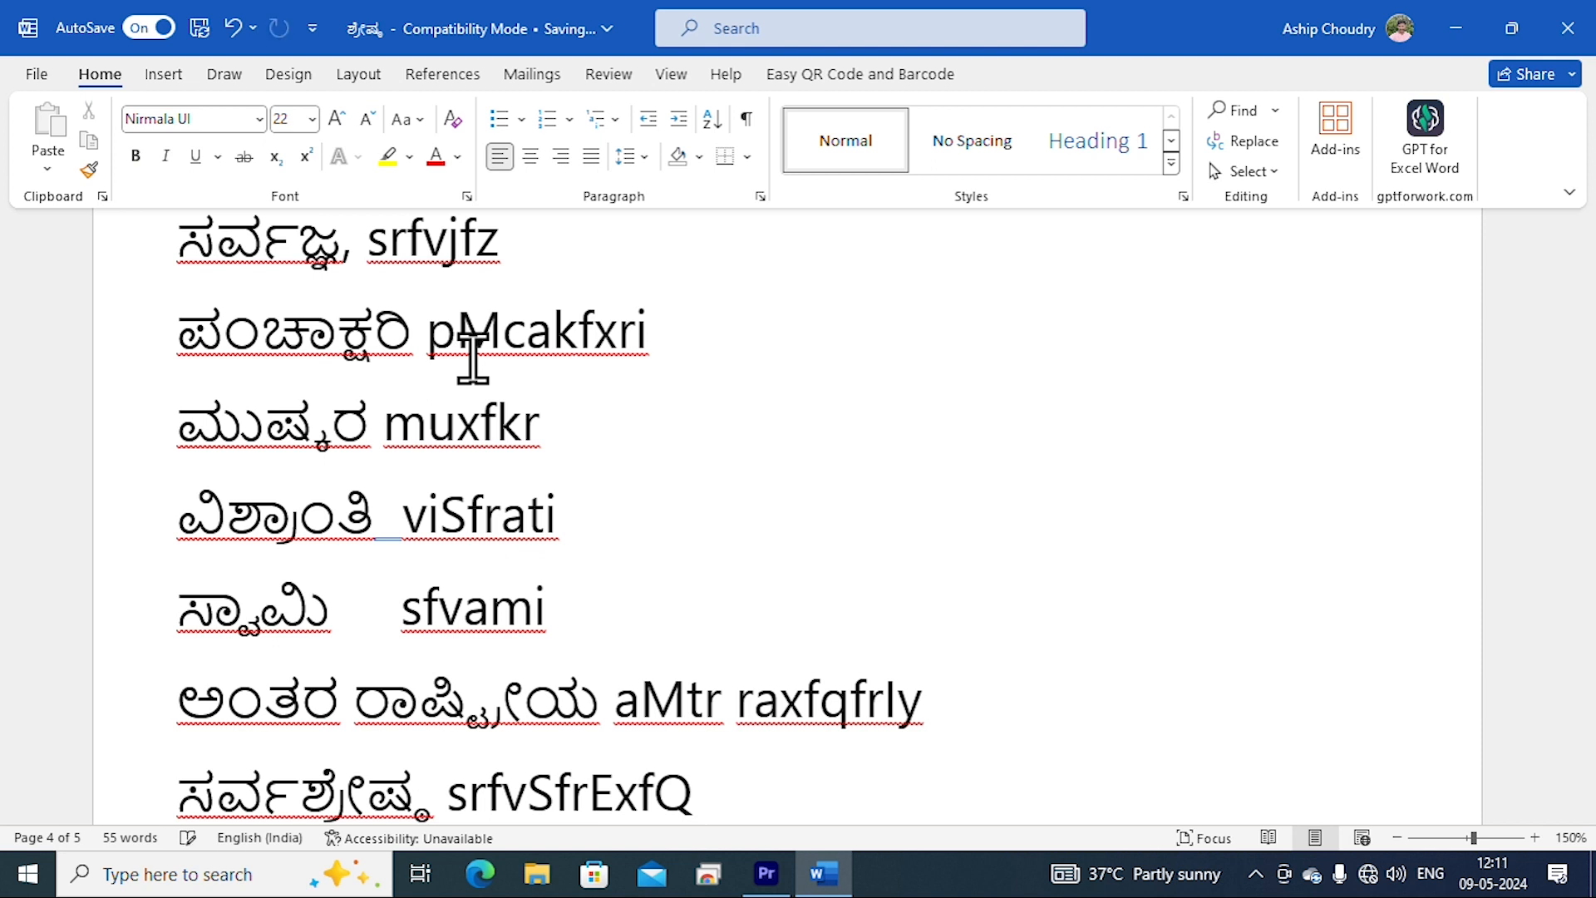
{"action": "scroll", "coordinate": [710, 405], "scroll_direction": "down", "scroll_amount": 1}
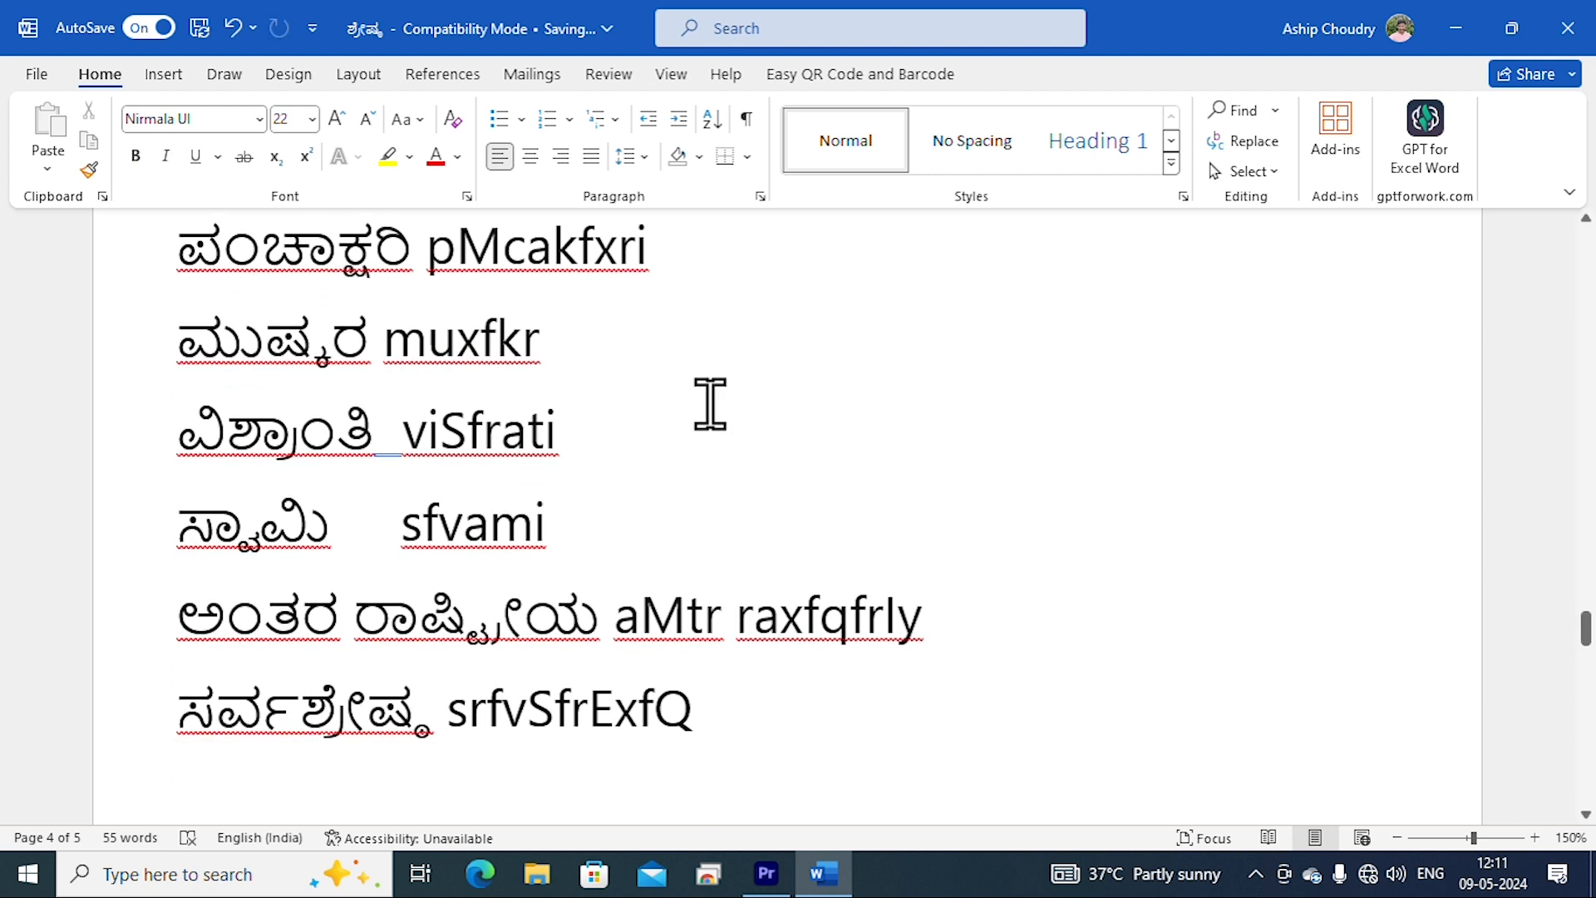